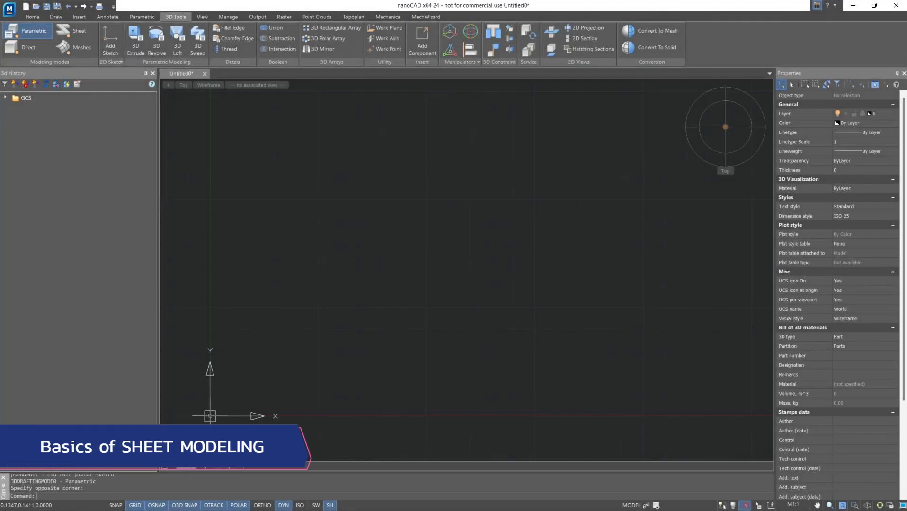
# - Switch to the Sheet modeling mode and add a planar sketch on the XY plane
pyautogui.click(75, 31)
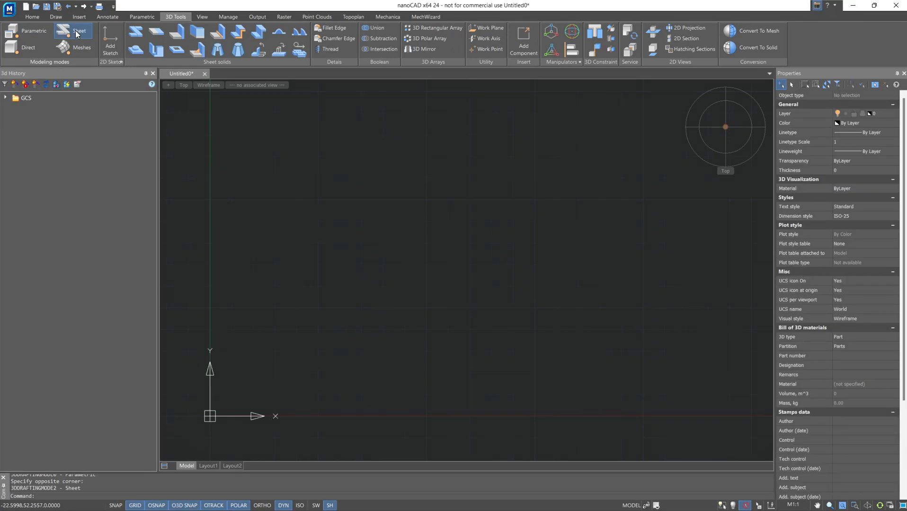
pyautogui.click(108, 42)
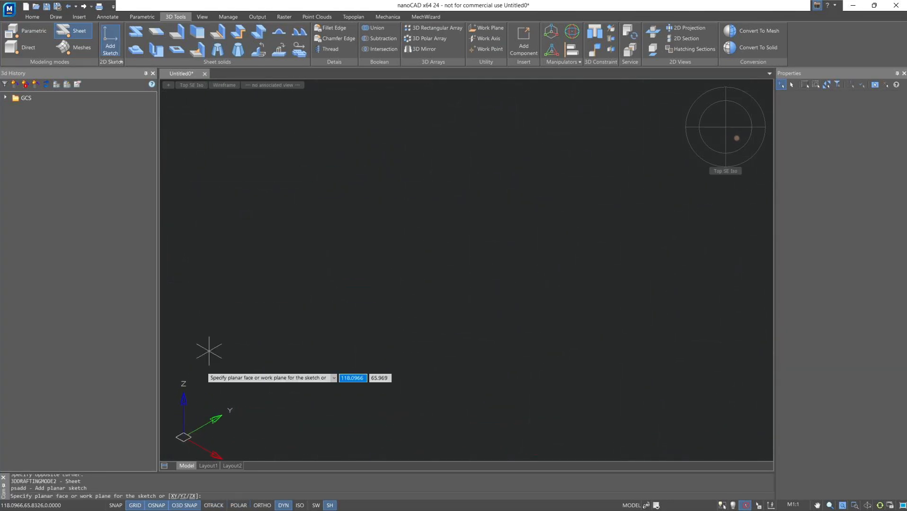
pyautogui.click(174, 496)
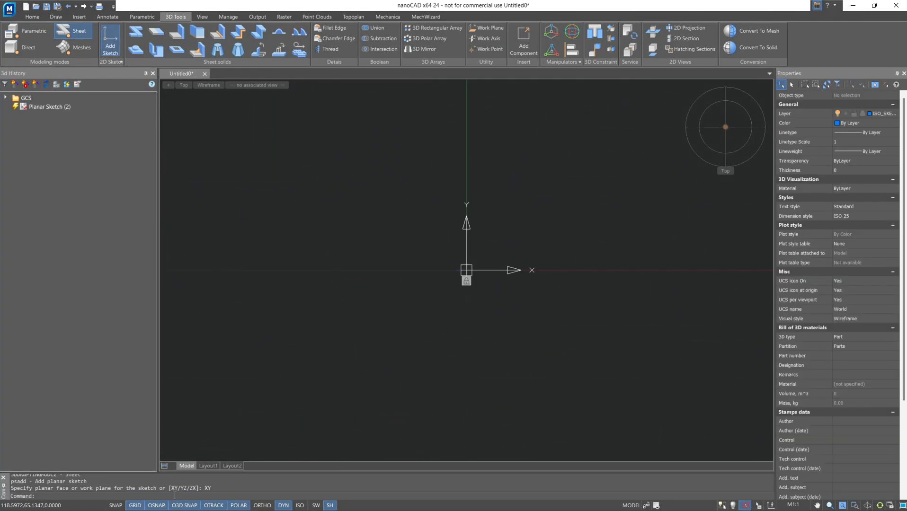
# - Draw a two-point rectangle about 96.8 by 64.8 in the sketch, above the X axis and to the positive side of the Y axis
pyautogui.scroll(-10, 446, 286)
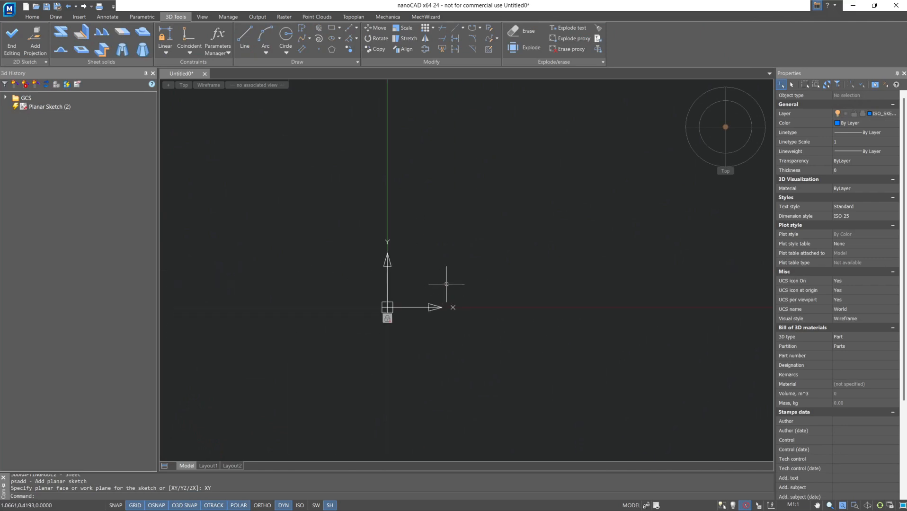
pyautogui.moveTo(464, 280); pyautogui.dragTo(290, 364, button='middle')
pyautogui.scroll(-1, 356, 309)
pyautogui.scroll(-1, 356, 309)
pyautogui.moveTo(395, 299); pyautogui.dragTo(348, 311, button='middle')
pyautogui.click(329, 28)
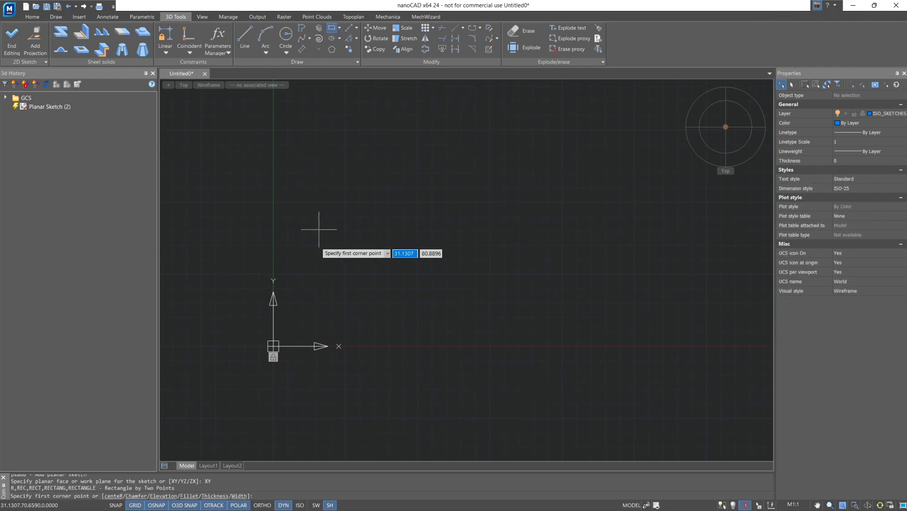
pyautogui.click(309, 323)
pyautogui.click(449, 229)
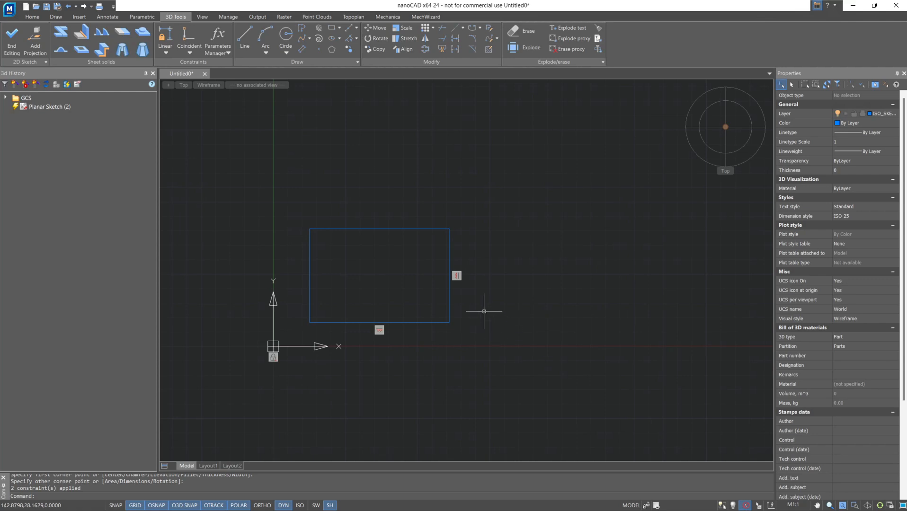
# - Enable the Parallel and Perpendicular constraint types in the auto-constrain settings
pyautogui.click(229, 53)
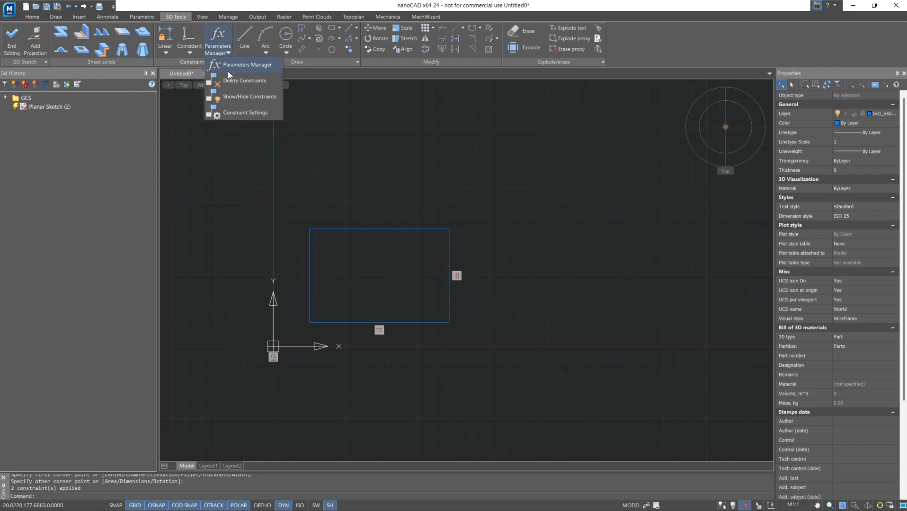
pyautogui.click(230, 112)
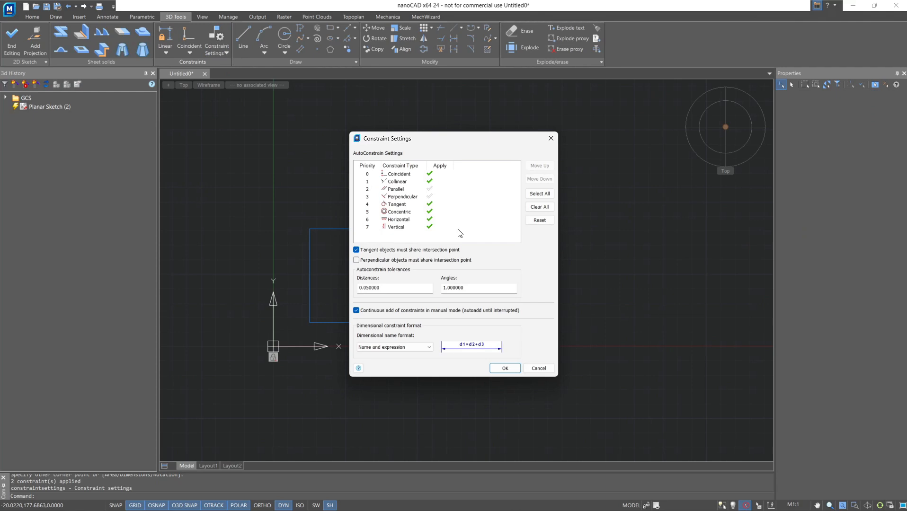
pyautogui.click(430, 189)
pyautogui.click(505, 369)
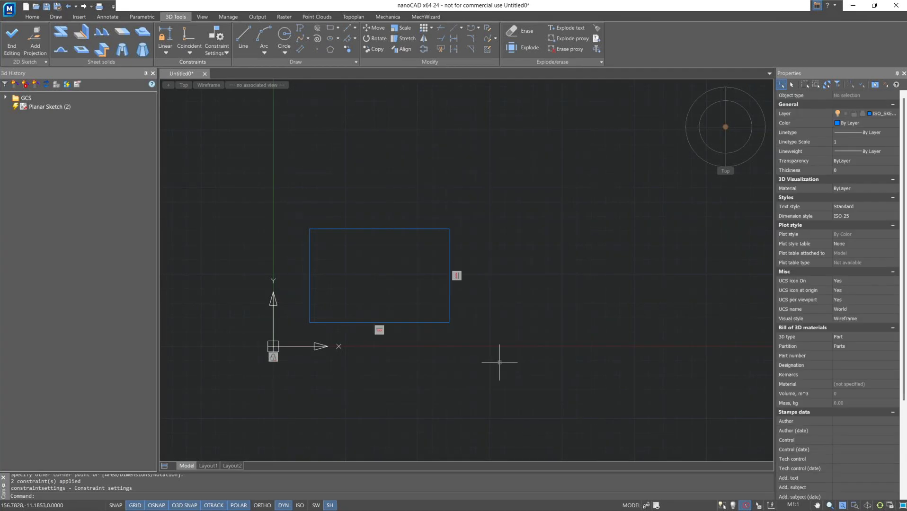
# - Delete the existing geometric constraints from the rectangle
pyautogui.click(225, 53)
pyautogui.click(227, 79)
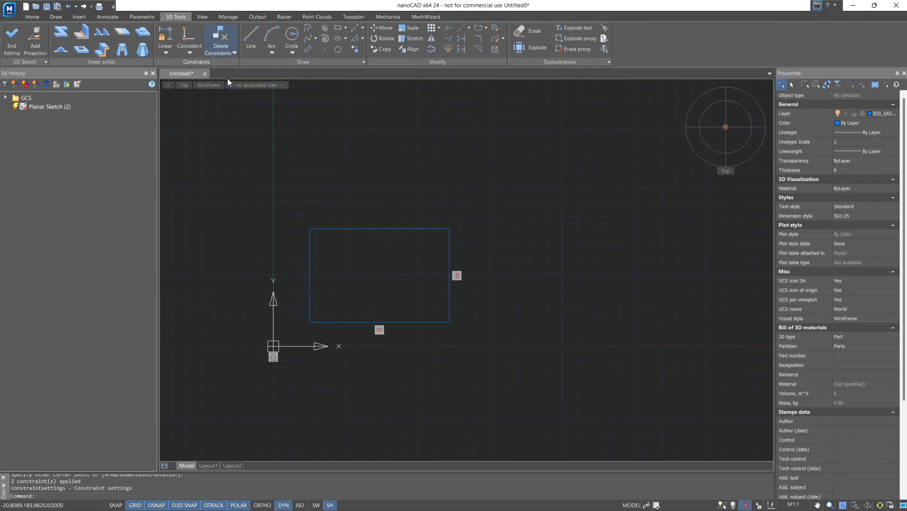
pyautogui.click(457, 279)
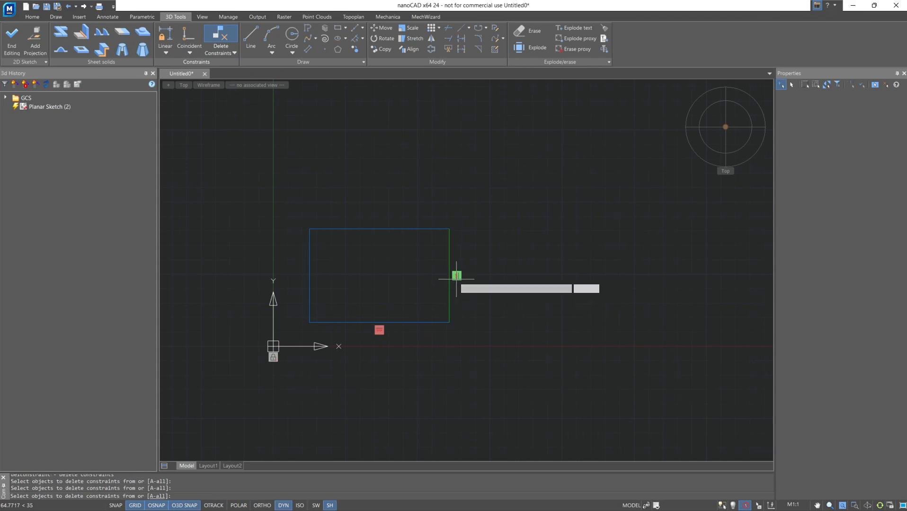
pyautogui.press('Return')
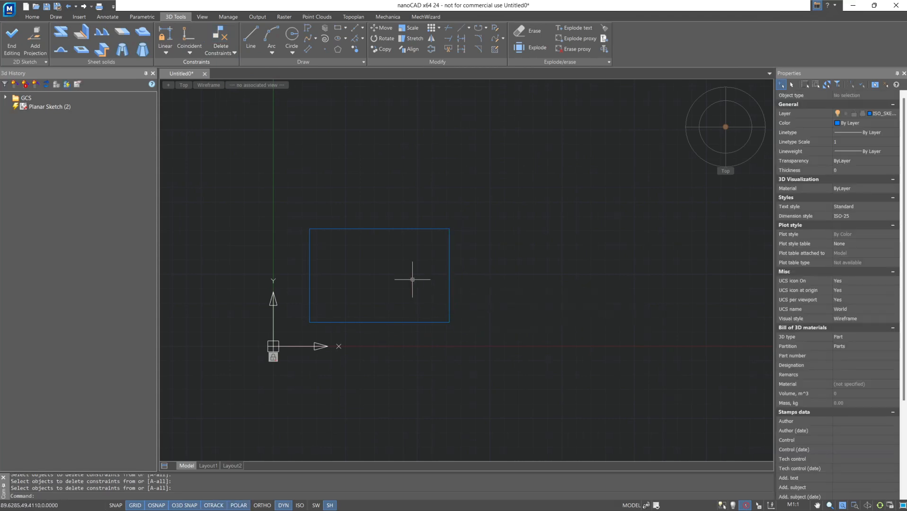
# - Apply Auto Constrain to the whole rectangle
pyautogui.click(190, 52)
pyautogui.click(213, 255)
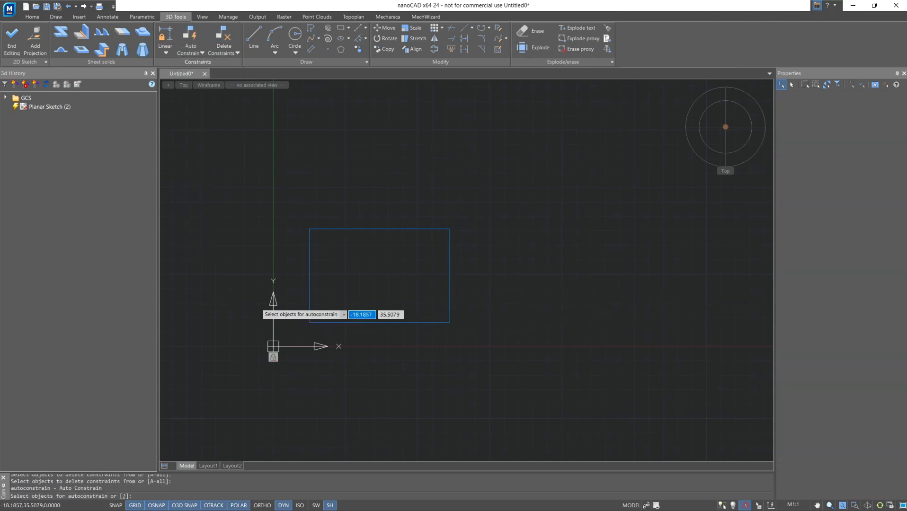
pyautogui.click(292, 336)
pyautogui.click(478, 212)
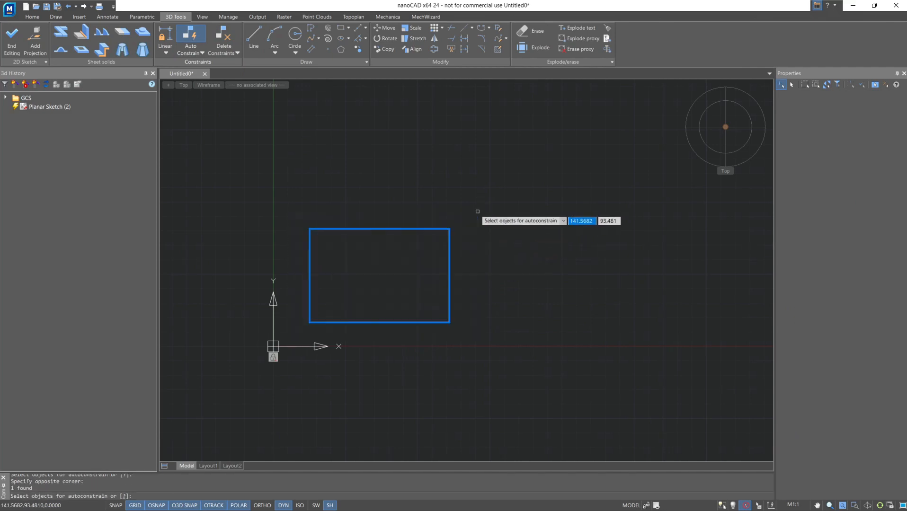
pyautogui.press('Return')
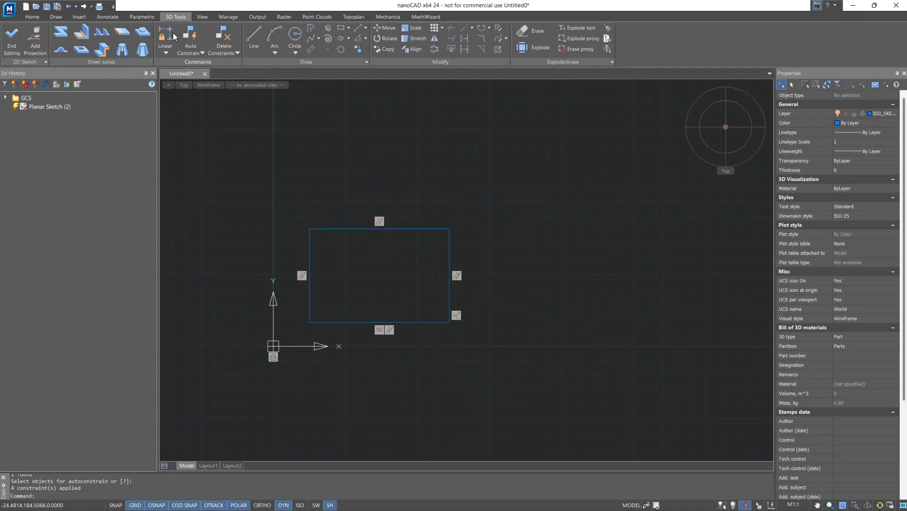
# - Add a dimensional constraint of 60 along the rectangle's lower horizontal side
pyautogui.click(166, 32)
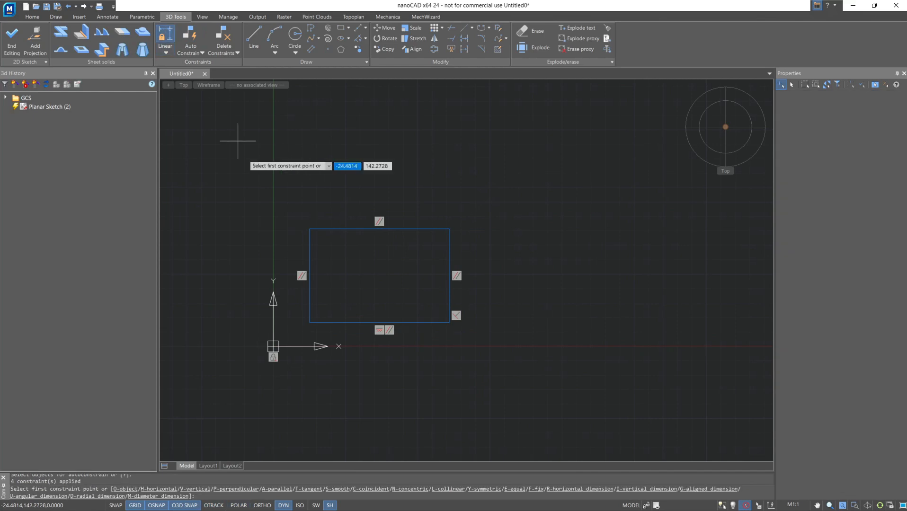
pyautogui.click(309, 322)
pyautogui.click(449, 322)
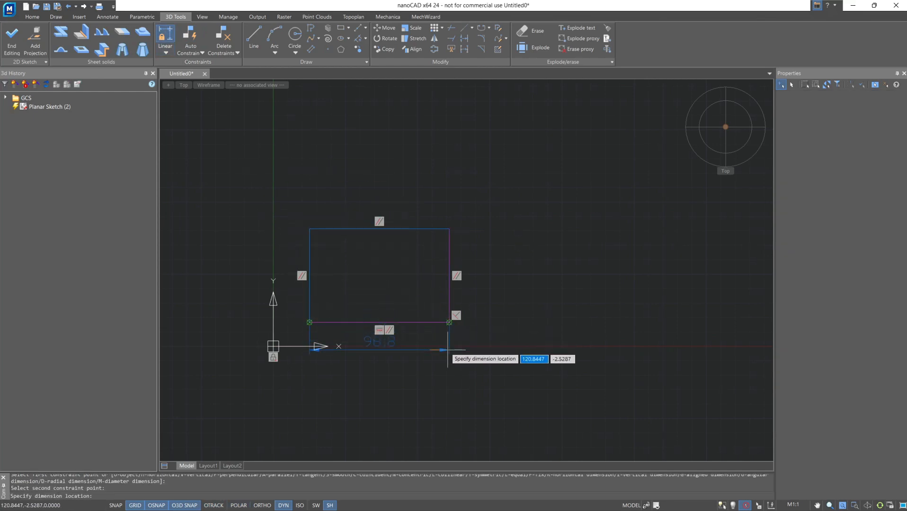
pyautogui.click(448, 350)
pyautogui.write('60')
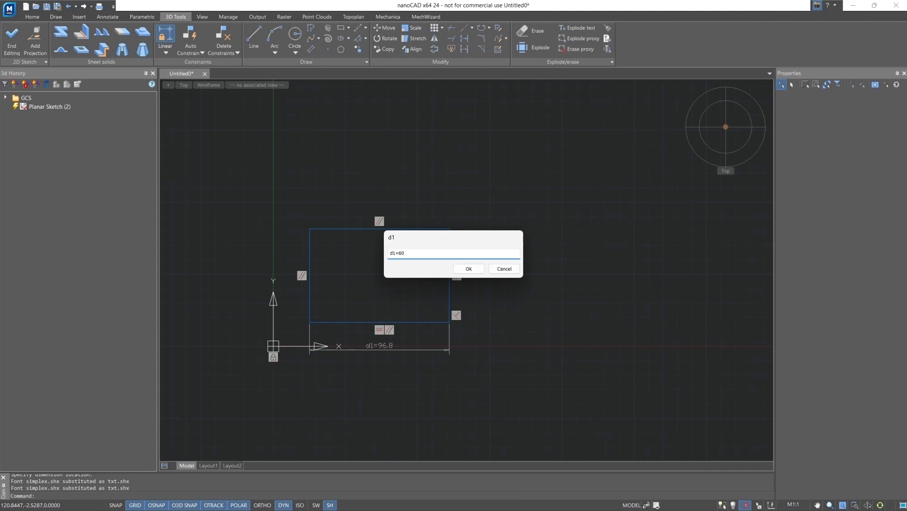
pyautogui.press('Return')
# - Add a dimensional constraint of 90 to the rectangle's vertical side and finish editing the sketch
pyautogui.click(423, 323)
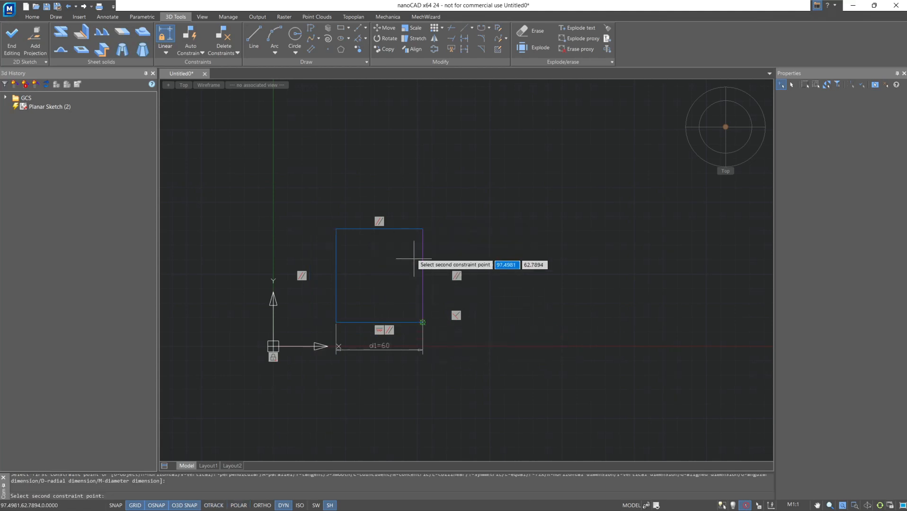
pyautogui.click(423, 229)
pyautogui.click(470, 234)
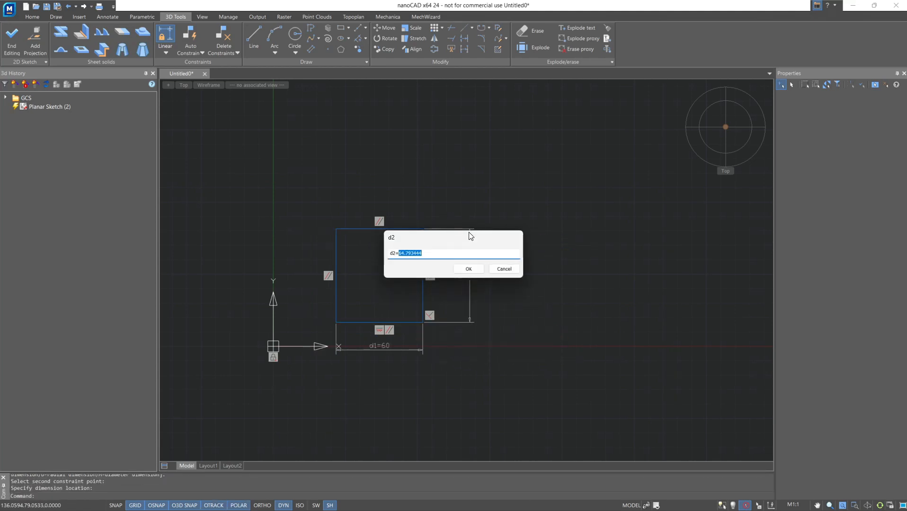
pyautogui.write('90')
pyautogui.press('Return')
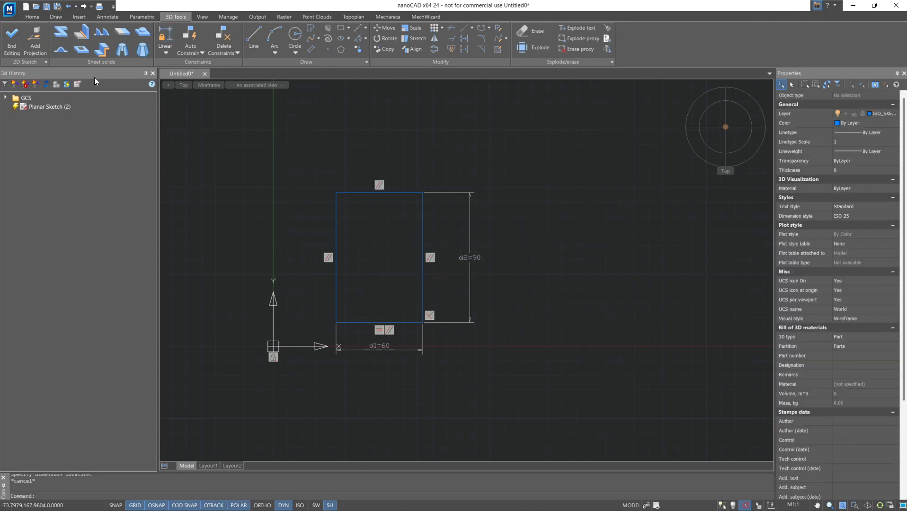
pyautogui.click(12, 36)
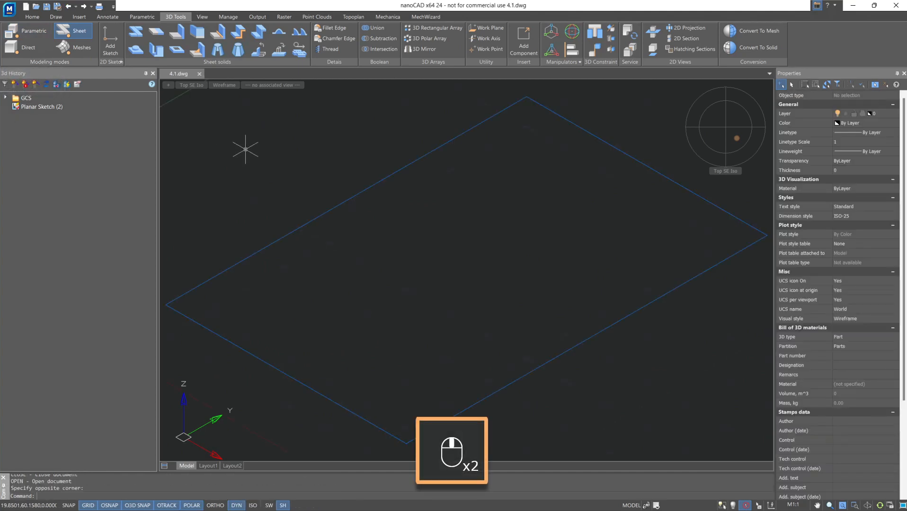
# - Create a sheet solid with thickness 5 extending upward from the rectangular sketch, previewing the other direction options before returning to the first one
pyautogui.click(132, 37)
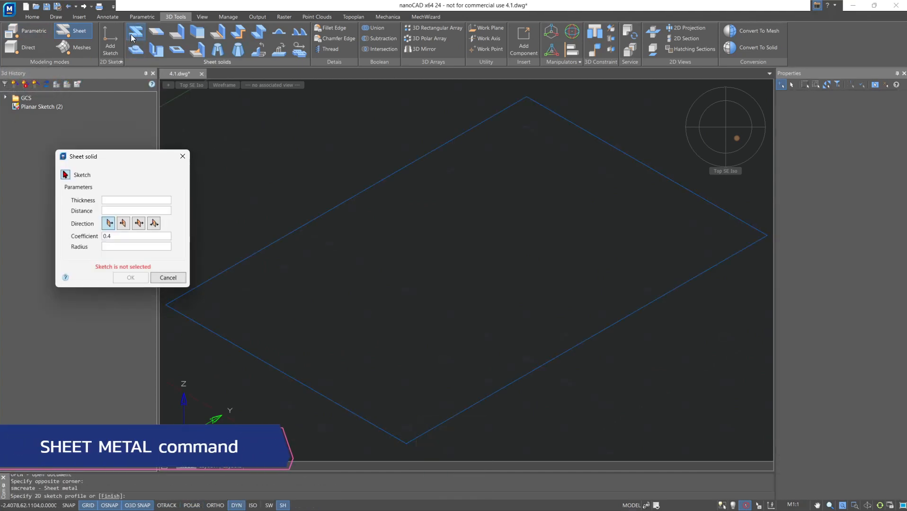
pyautogui.click(291, 233)
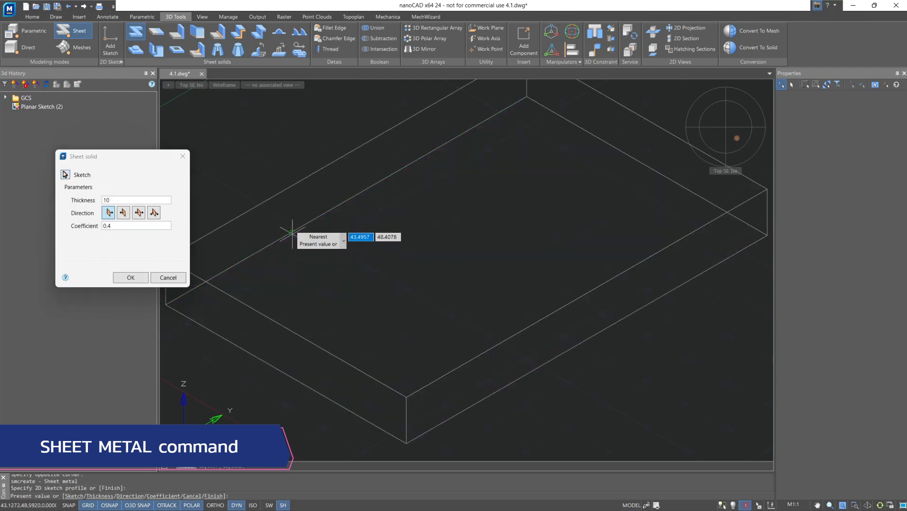
pyautogui.click(124, 214)
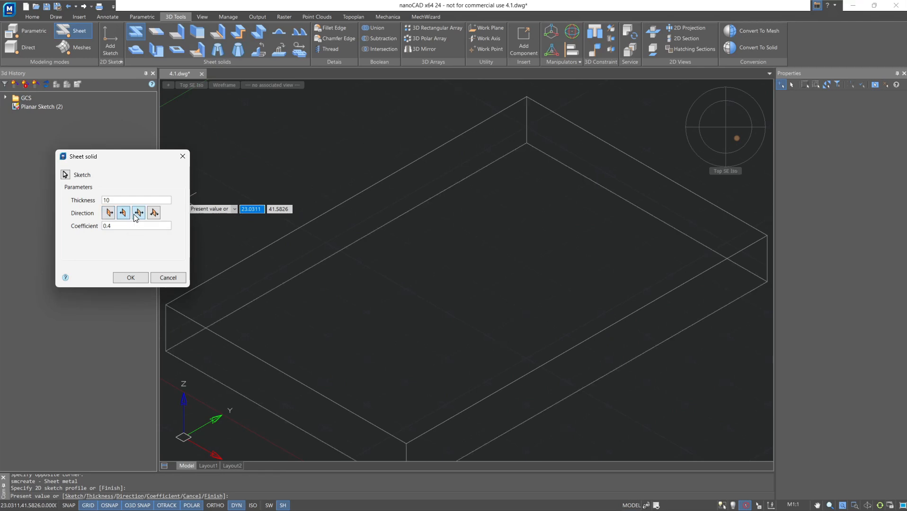
pyautogui.click(138, 214)
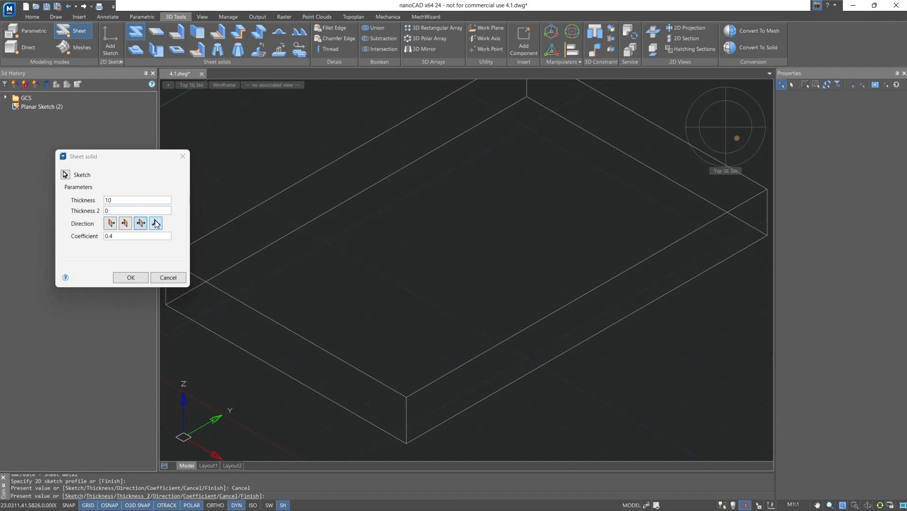
pyautogui.click(156, 223)
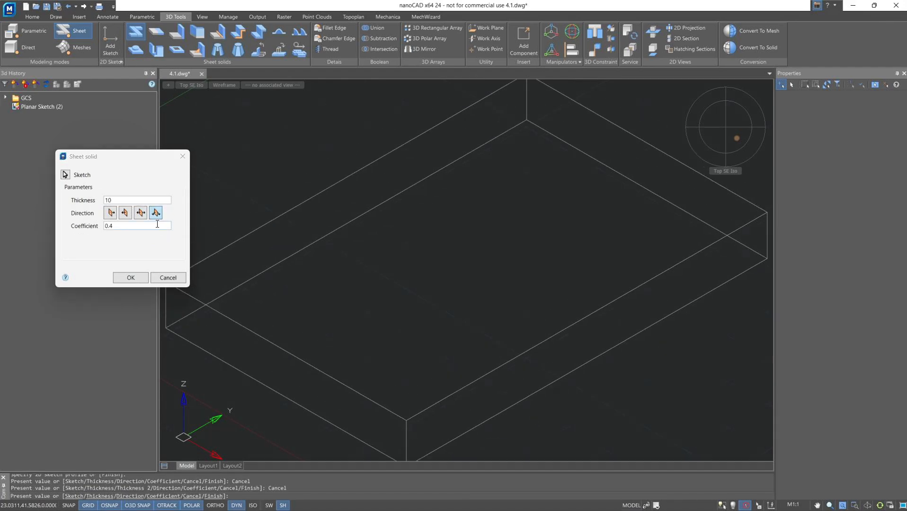
pyautogui.click(115, 216)
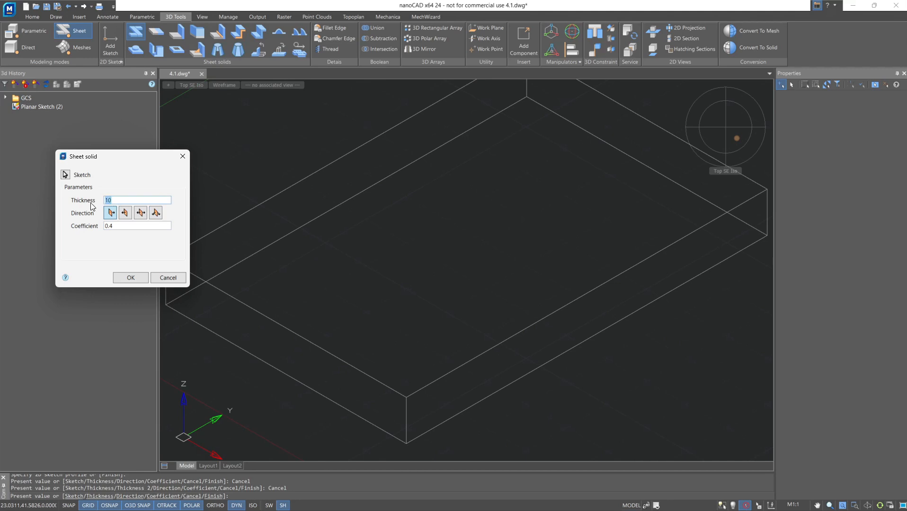
pyautogui.write('5')
pyautogui.click(130, 277)
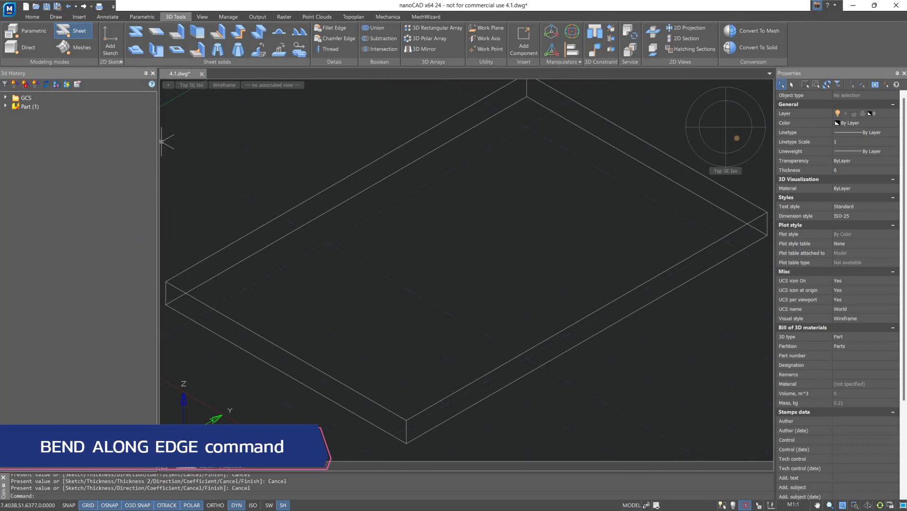
# - Start a Bend Along Edge on the sheet's far short upper edge
pyautogui.click(175, 36)
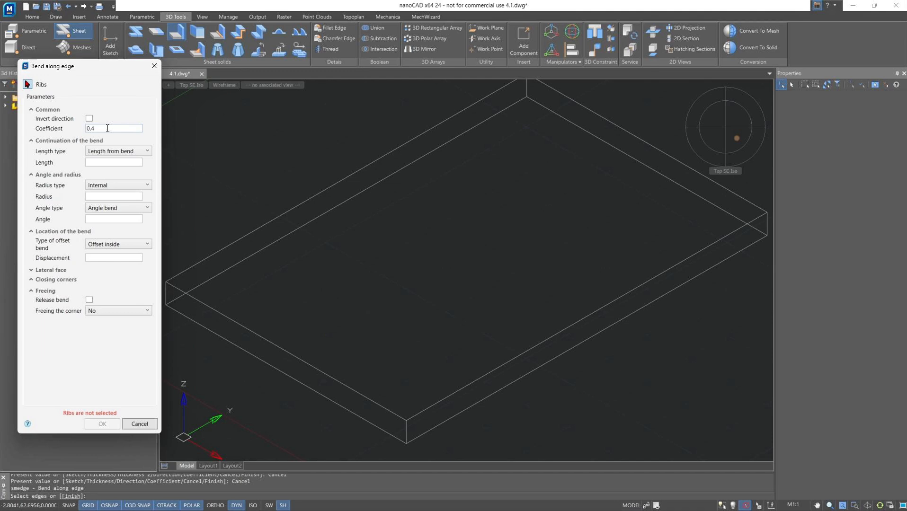
pyautogui.scroll(-3, 431, 198)
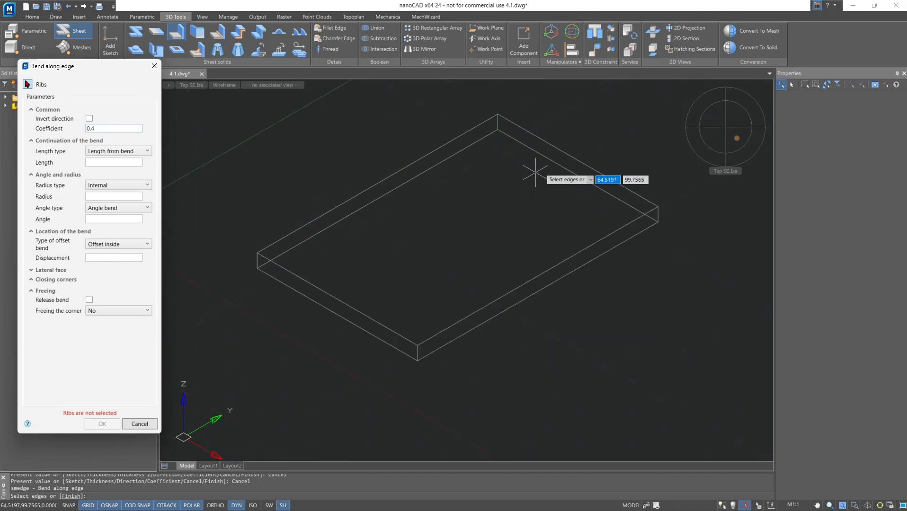
pyautogui.click(574, 156)
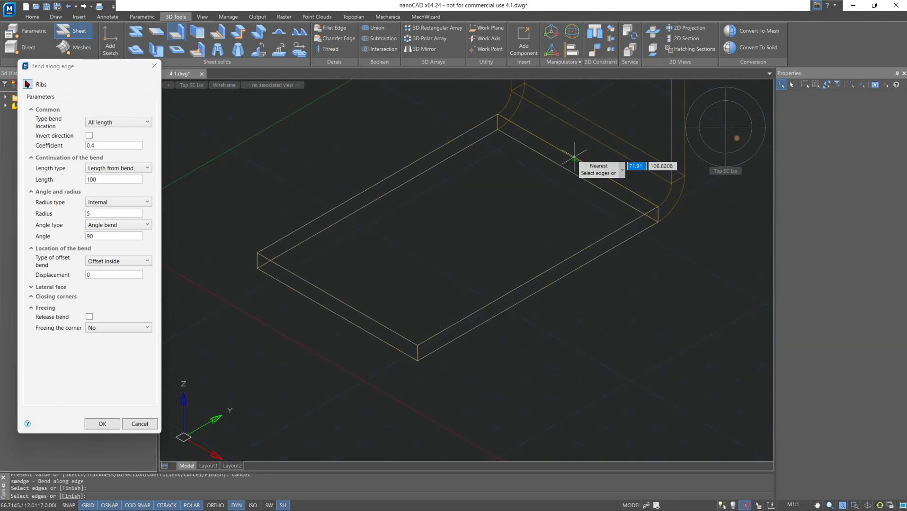
pyautogui.scroll(-3, 574, 158)
pyautogui.moveTo(575, 159); pyautogui.dragTo(463, 263, button='middle')
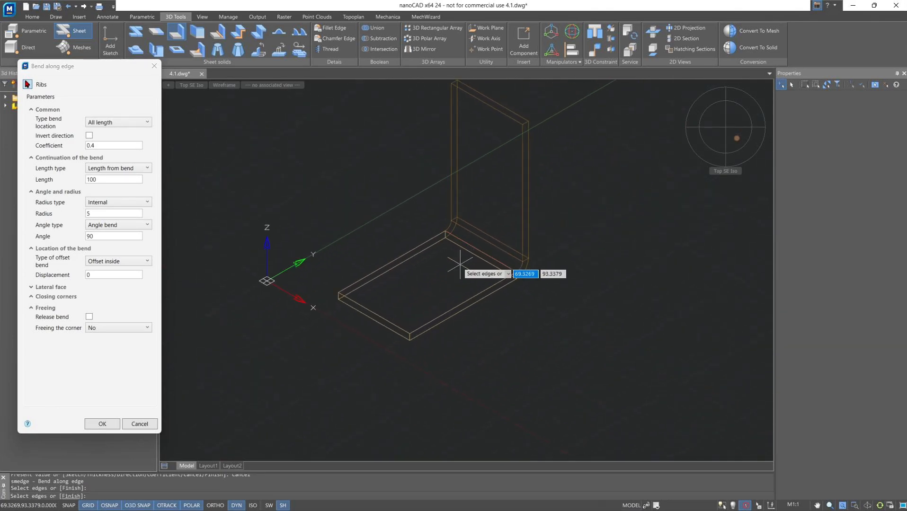
# - Add the sheet's long upper edge nearest the Y axis to the bend selection and deselect it again
pyautogui.click(416, 246)
pyautogui.press('ctrl')
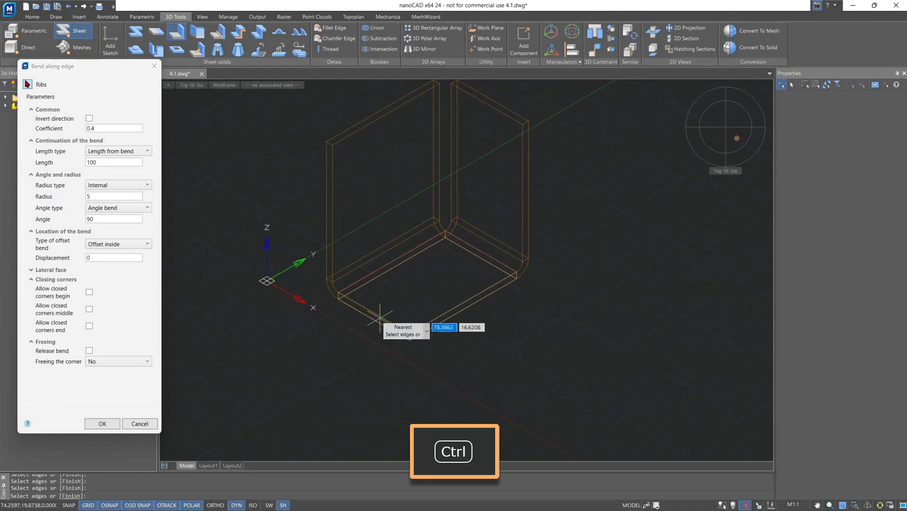
pyautogui.keyDown('ctrl'); pyautogui.click(366, 280); pyautogui.keyUp('ctrl')
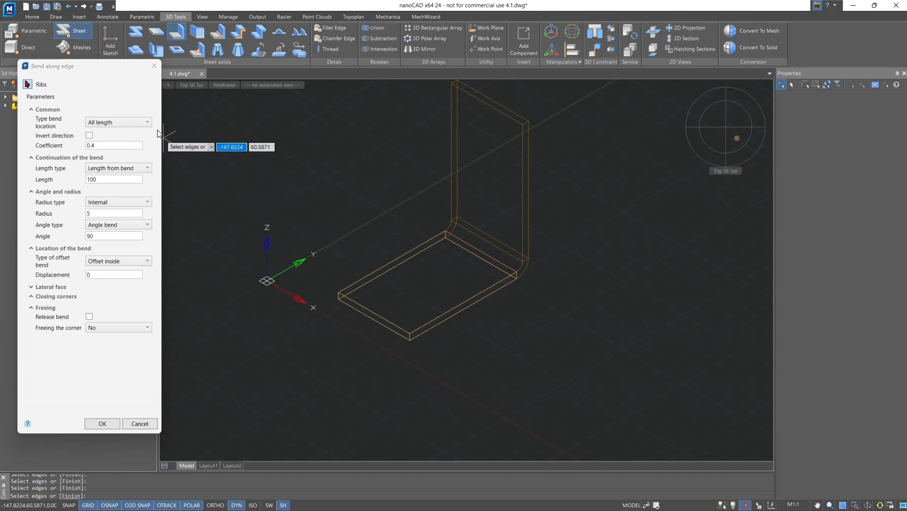
# - Set the bend location type to Center with a bend width of 40
pyautogui.click(148, 124)
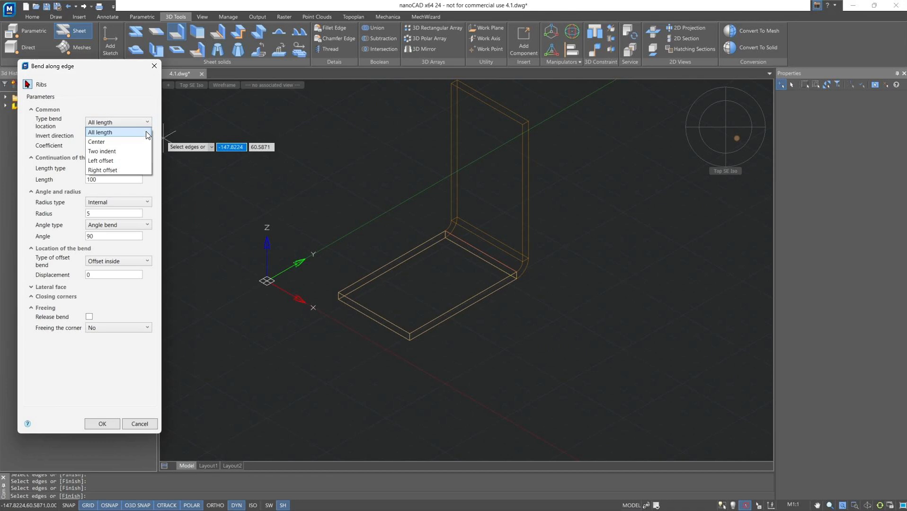
pyautogui.click(149, 142)
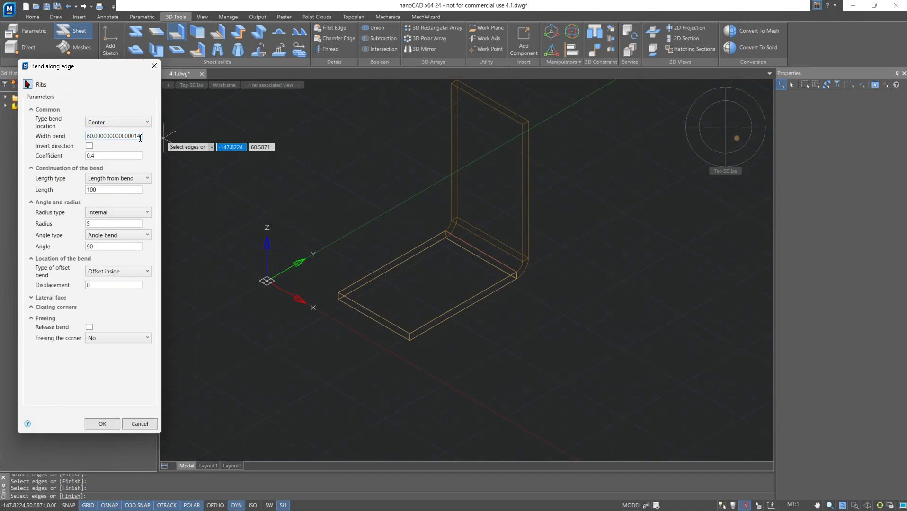
pyautogui.doubleClick(141, 137)
pyautogui.write('40')
pyautogui.press('Tab')
# - Change the bend location to Two indent with a left distance of 10 and a right distance of 20
pyautogui.click(136, 124)
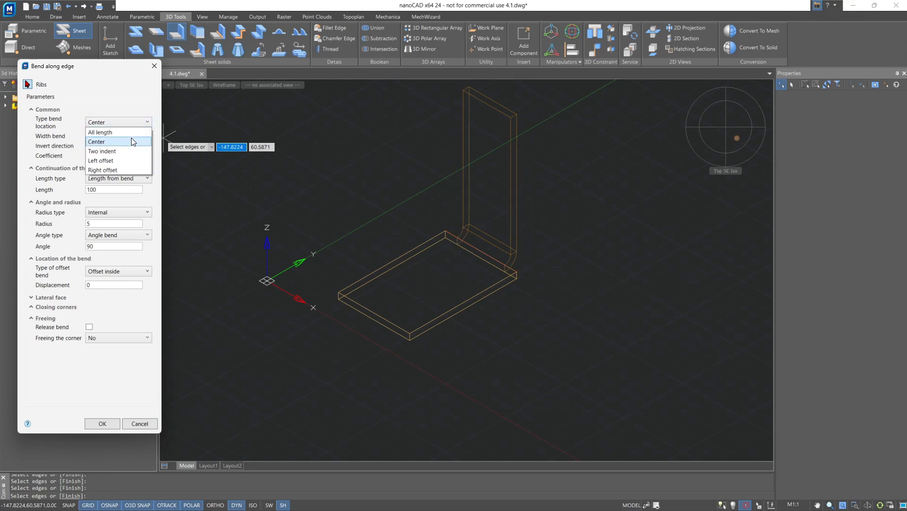
pyautogui.click(131, 154)
pyautogui.click(120, 136)
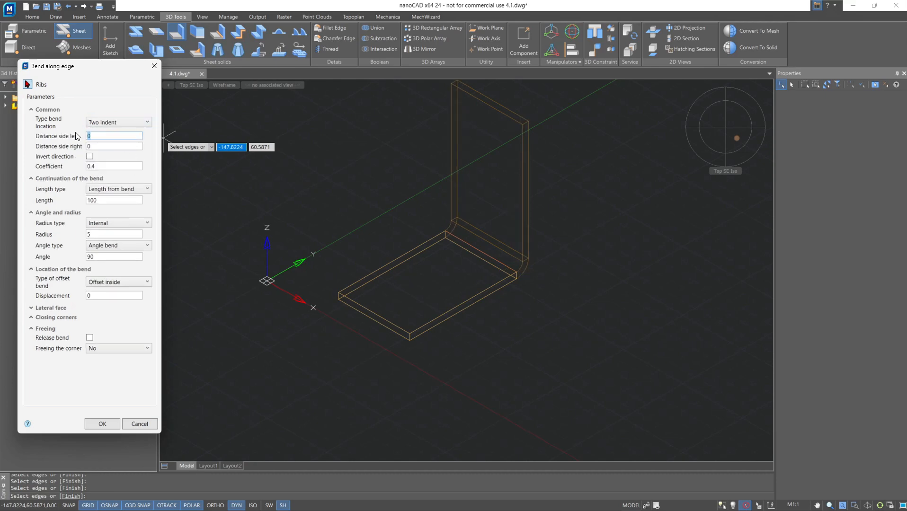
pyautogui.write('10')
pyautogui.press('Tab')
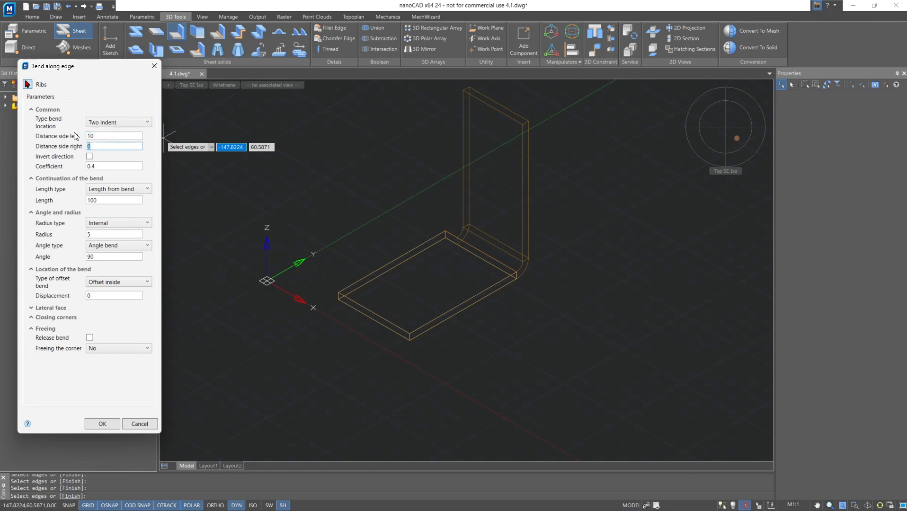
pyautogui.write('20')
pyautogui.press('Tab')
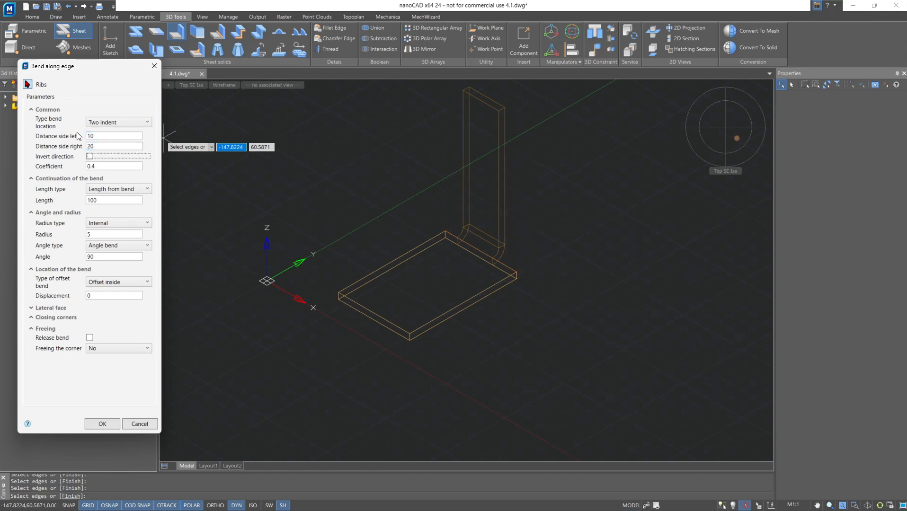
# - Preview the Left offset and Right offset bend locations, then invert the bend direction and restore it
pyautogui.click(93, 124)
pyautogui.click(97, 160)
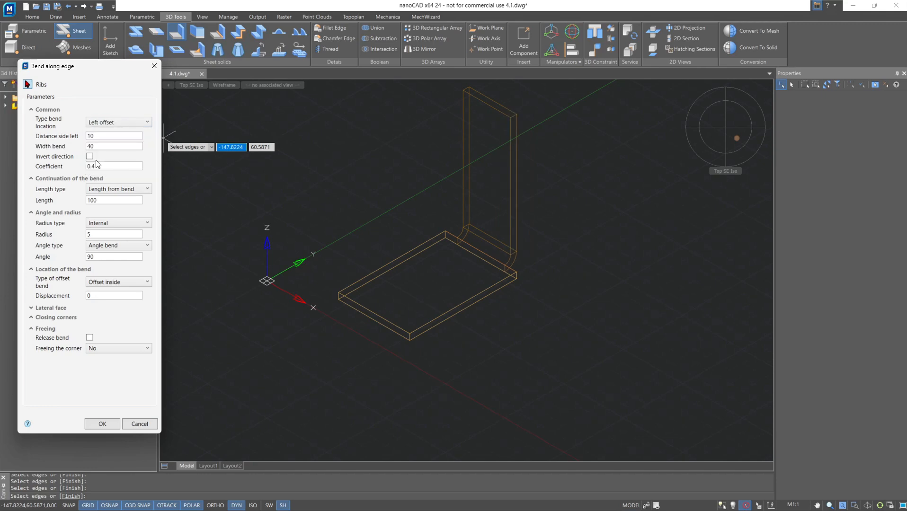
pyautogui.click(98, 126)
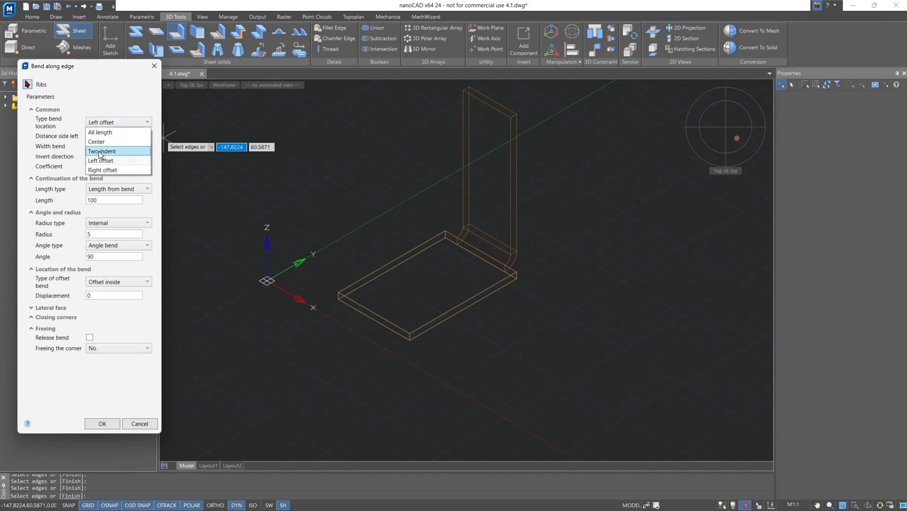
pyautogui.click(100, 168)
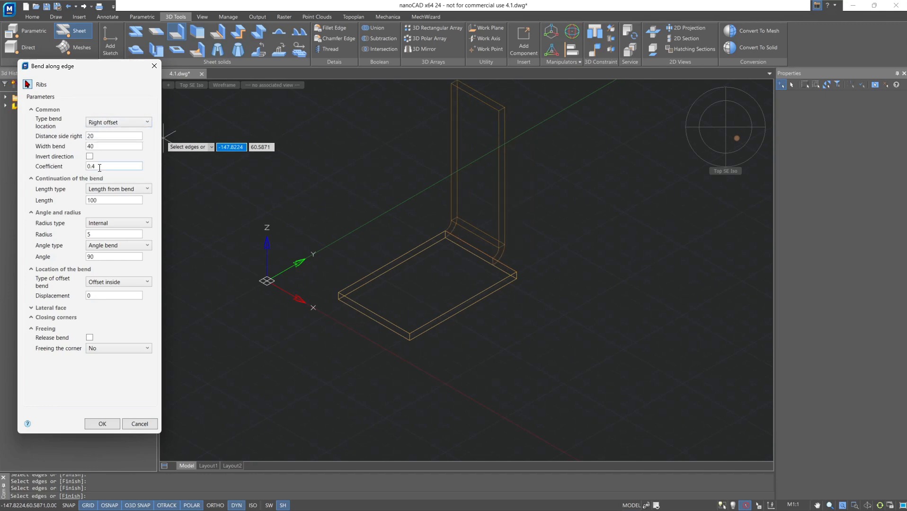
pyautogui.click(90, 157)
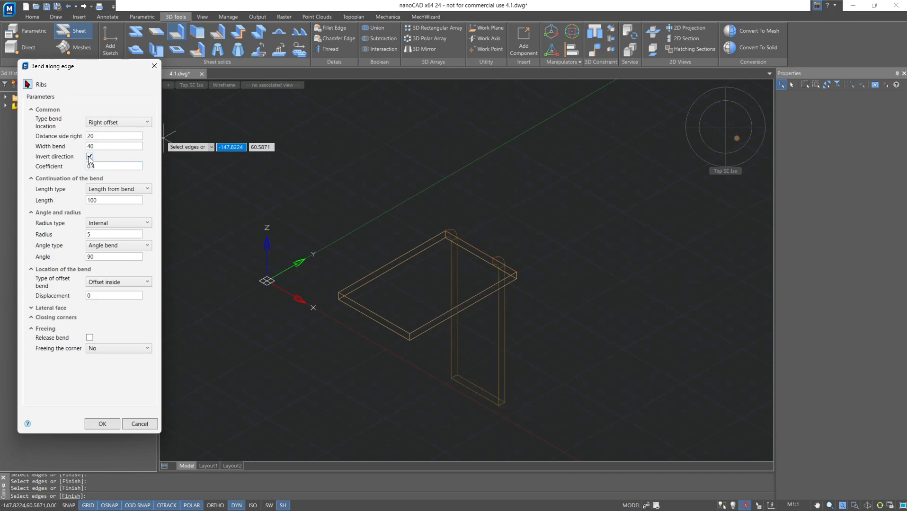
pyautogui.click(89, 158)
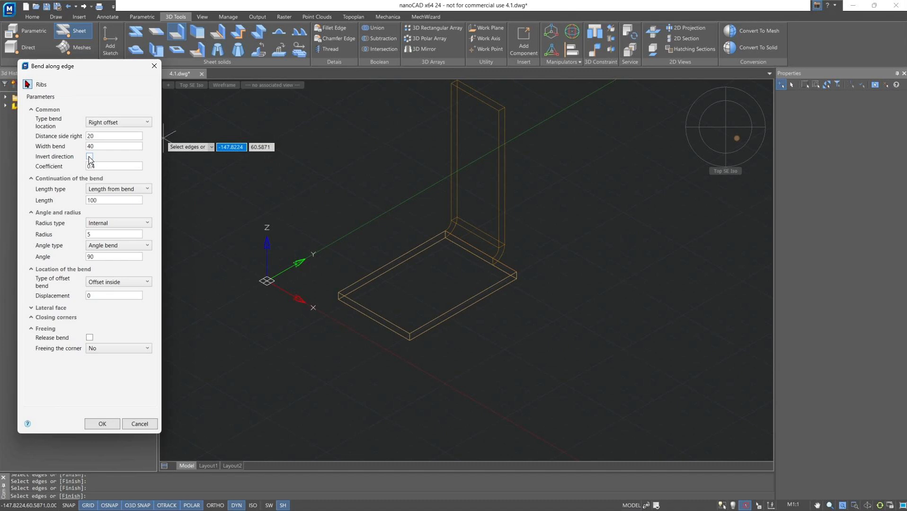
# - Set the bend location to All length and the bend continuation length to 30
pyautogui.click(107, 124)
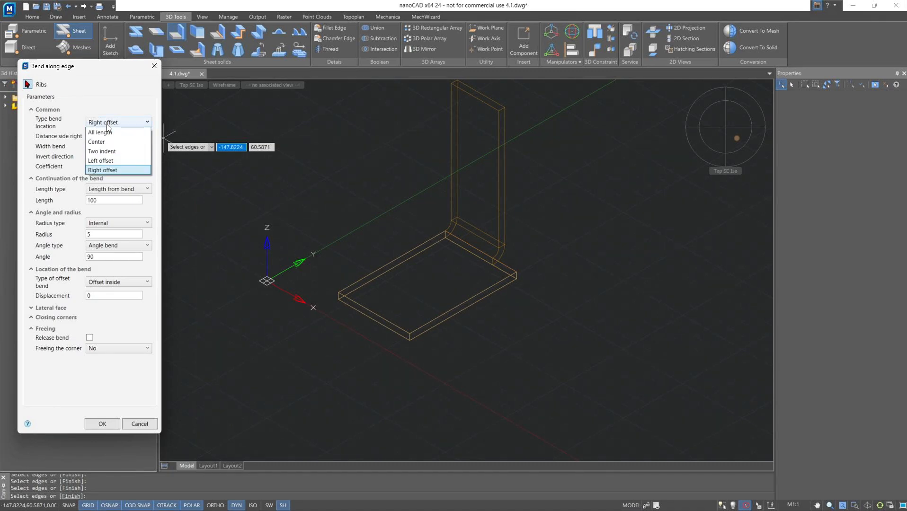
pyautogui.click(108, 133)
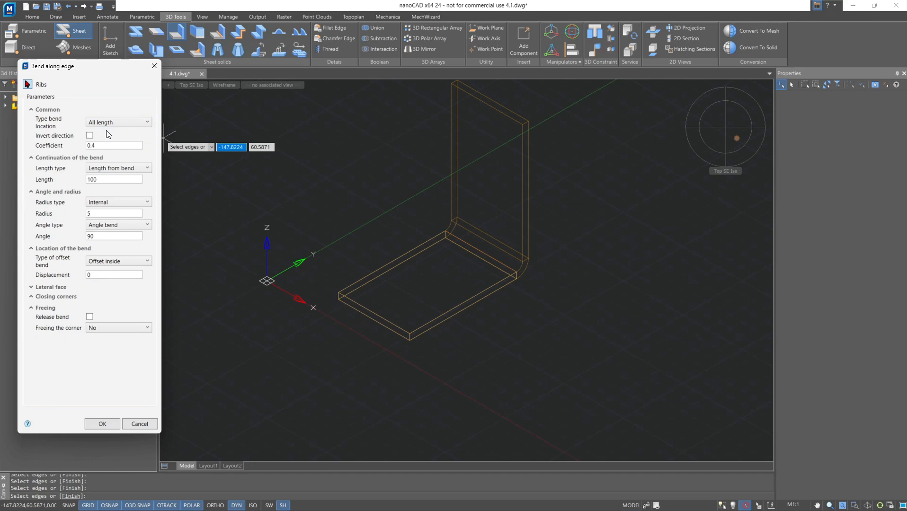
pyautogui.moveTo(97, 180); pyautogui.dragTo(82, 184)
pyautogui.write('30')
pyautogui.press('Tab')
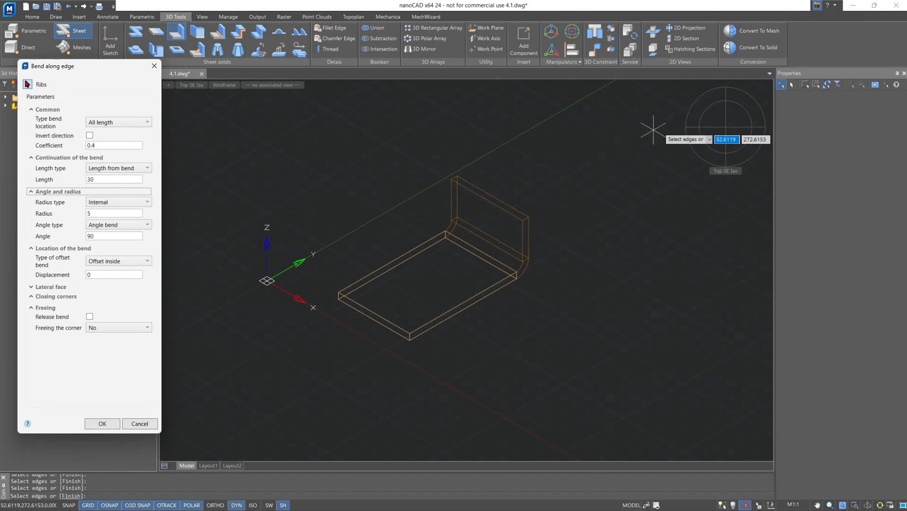
# - Preview the Contour out and Contour in length types for the bend in the Right view
pyautogui.click(752, 127)
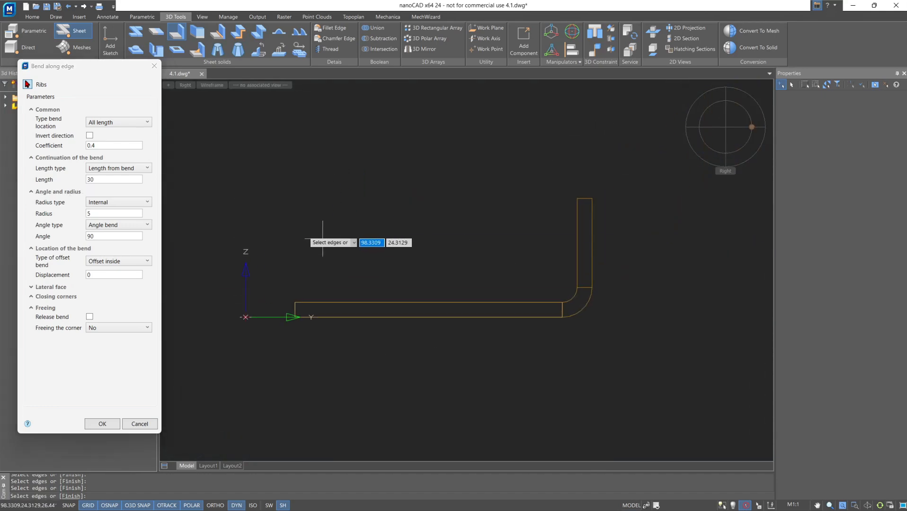
pyautogui.click(99, 171)
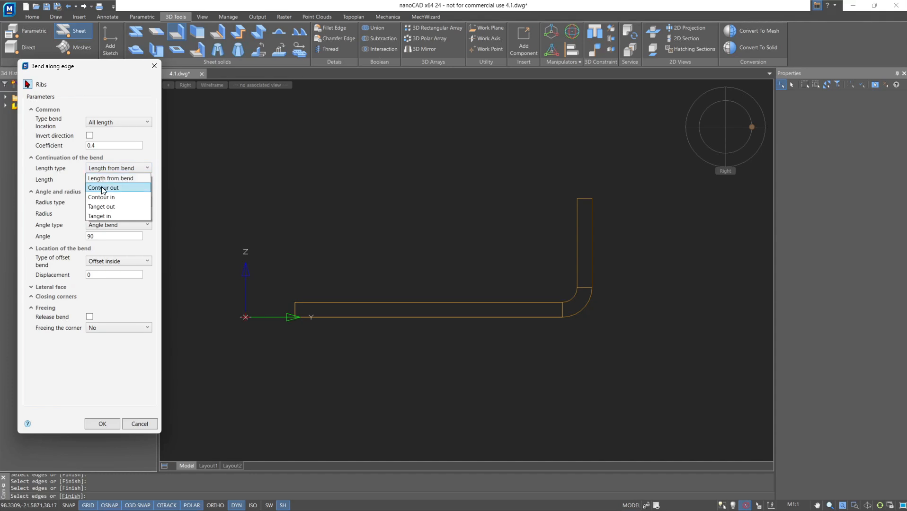
pyautogui.click(104, 188)
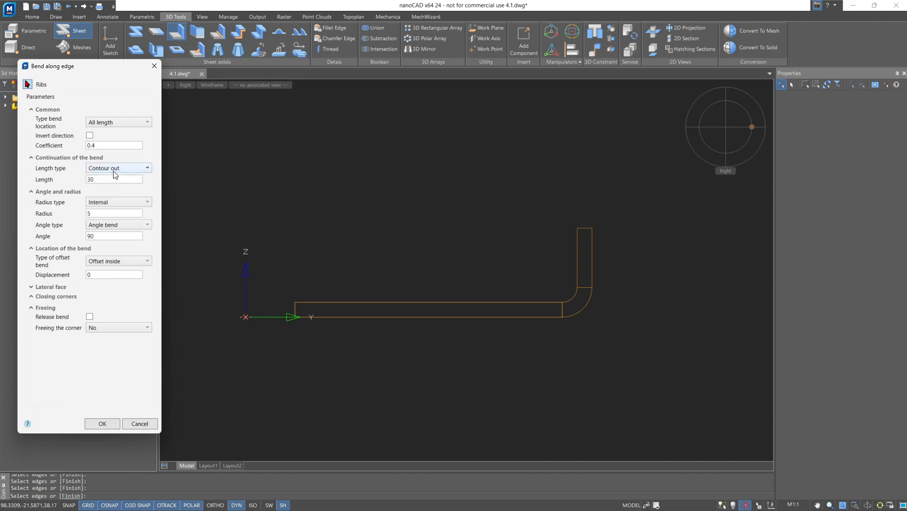
pyautogui.click(112, 170)
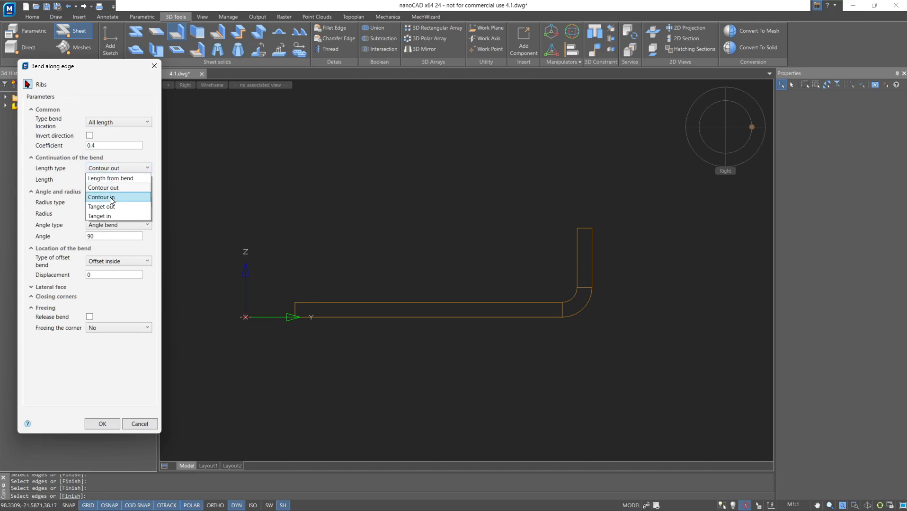
pyautogui.click(111, 199)
# - Switch the length type to Tanget out and set the bend angle to 120
pyautogui.click(115, 170)
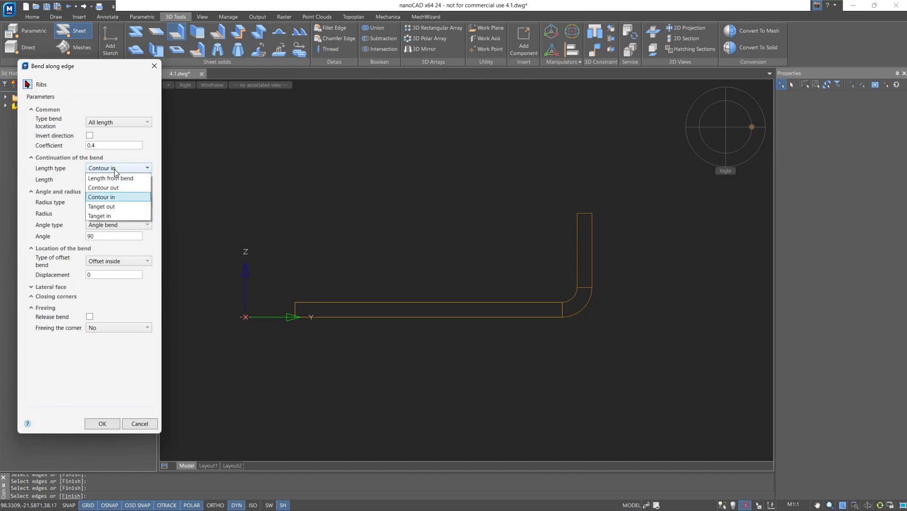
pyautogui.click(108, 206)
pyautogui.moveTo(102, 236); pyautogui.dragTo(83, 237)
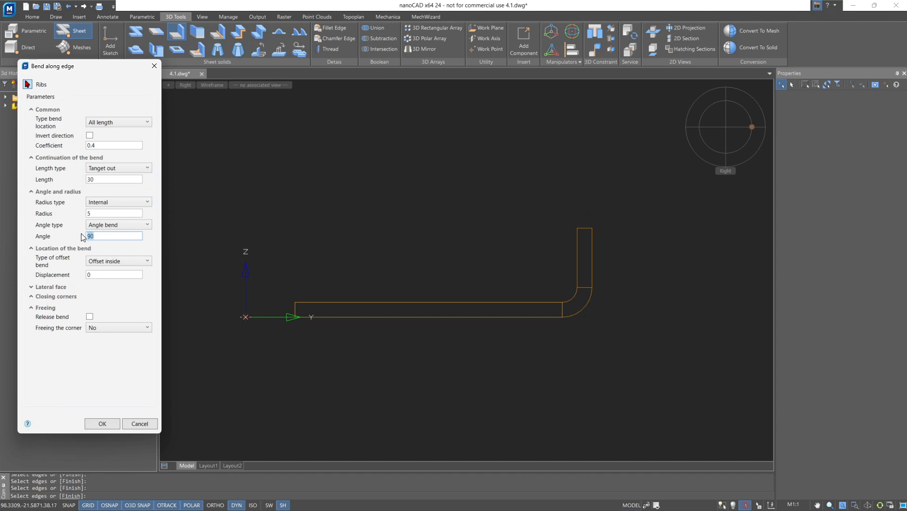
pyautogui.write('120')
pyautogui.press('Tab')
# - Set the bend's radius type to External with a radius of 10, checking it in the Top SW Iso view
pyautogui.click(116, 203)
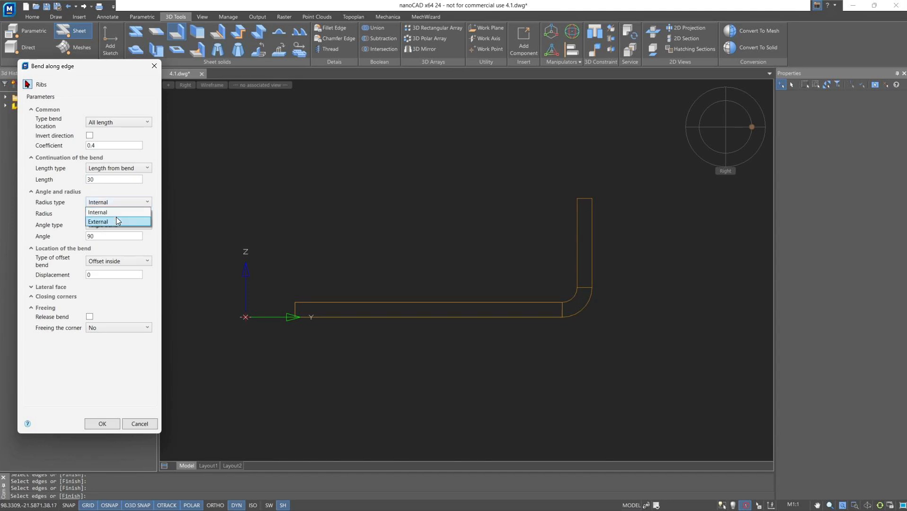
pyautogui.click(115, 220)
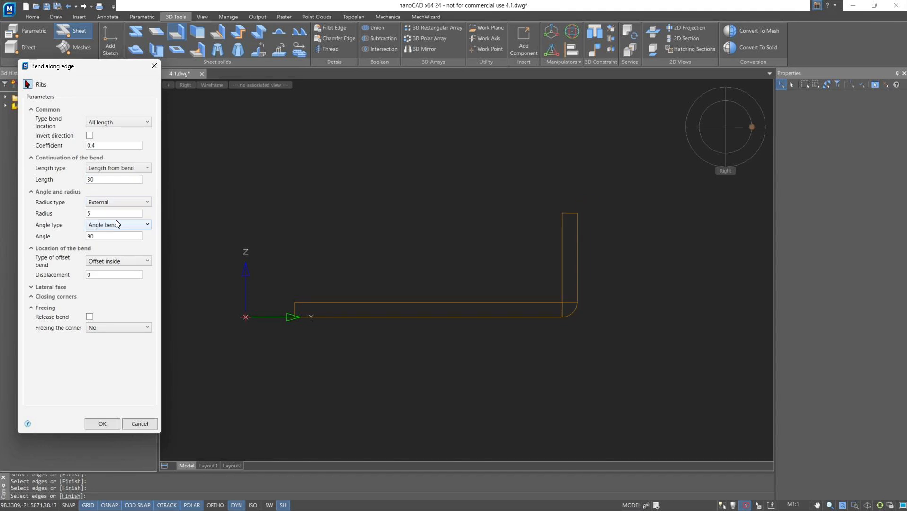
pyautogui.click(710, 141)
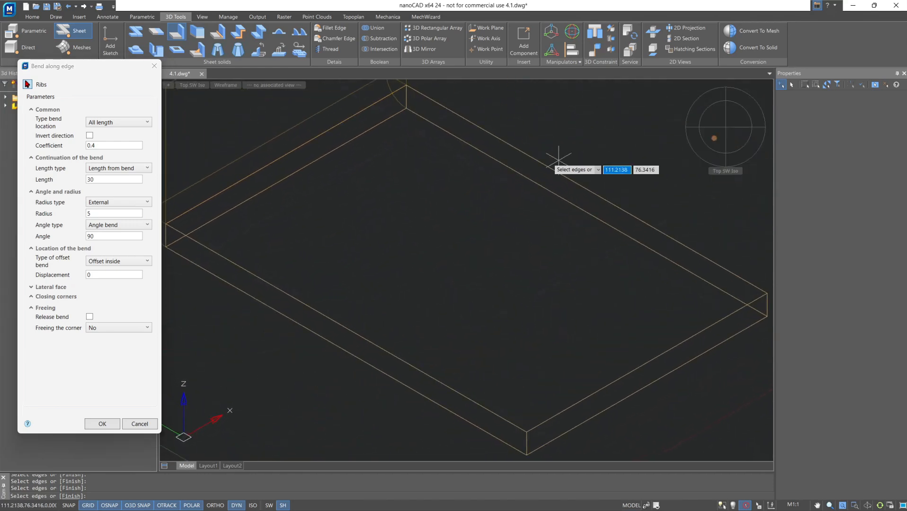
pyautogui.moveTo(219, 141); pyautogui.dragTo(263, 197, button='middle')
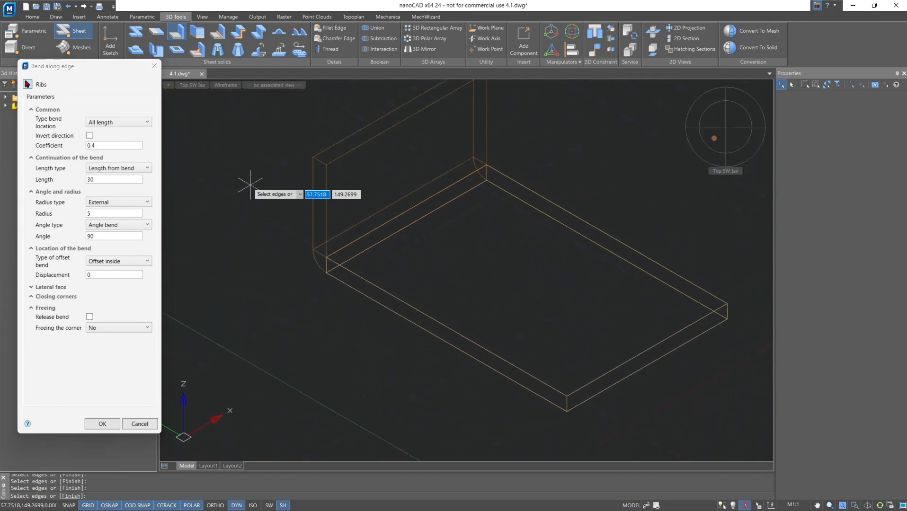
pyautogui.moveTo(96, 214); pyautogui.dragTo(54, 208)
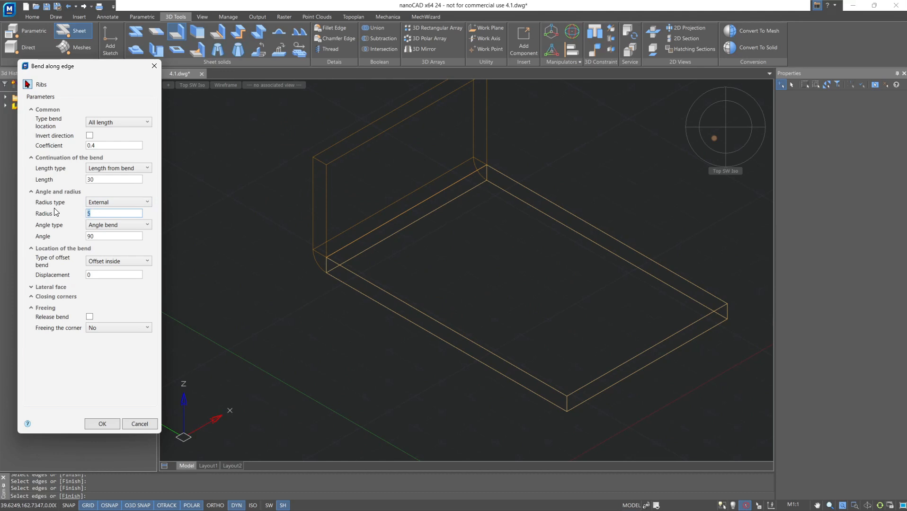
pyautogui.write('10')
pyautogui.press('Tab')
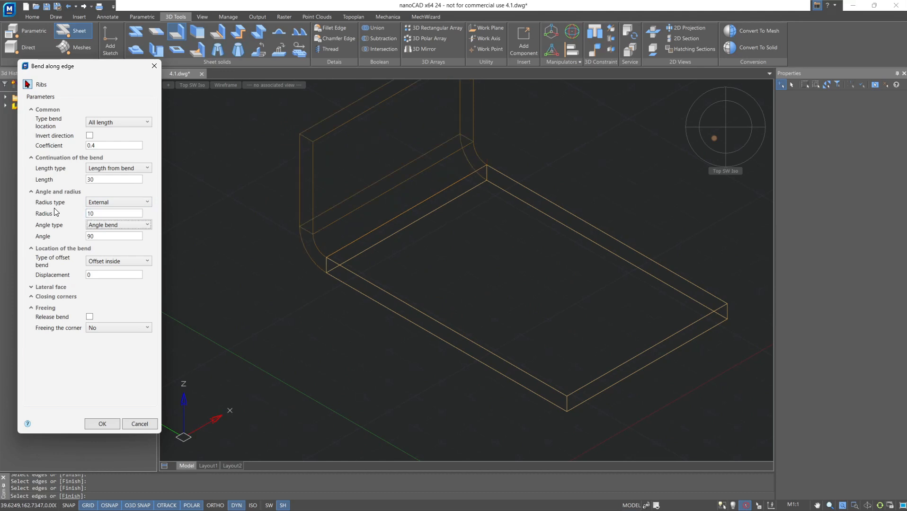
# - Increase the external bend radius to 15 and inspect the curve preview
pyautogui.moveTo(368, 206); pyautogui.dragTo(361, 218, button='middle')
pyautogui.click(93, 214)
pyautogui.press('BackSpace')
pyautogui.write('5')
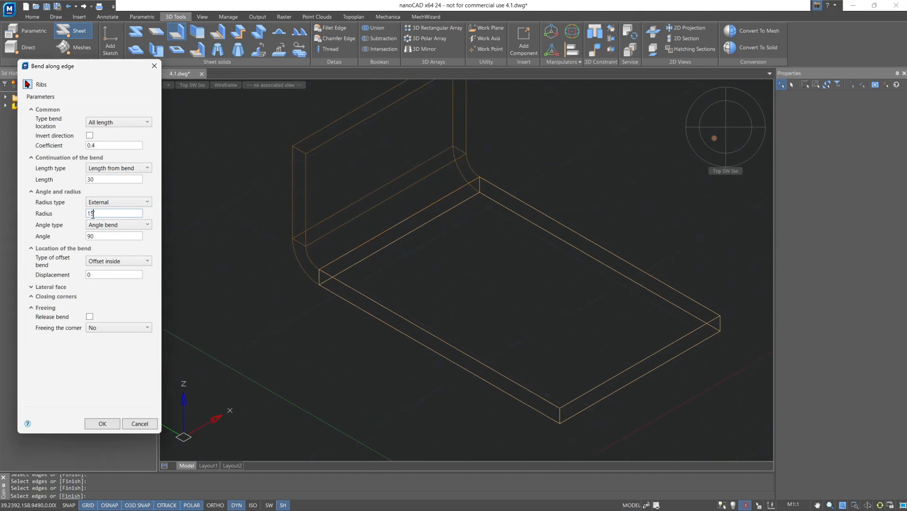
pyautogui.press('Tab')
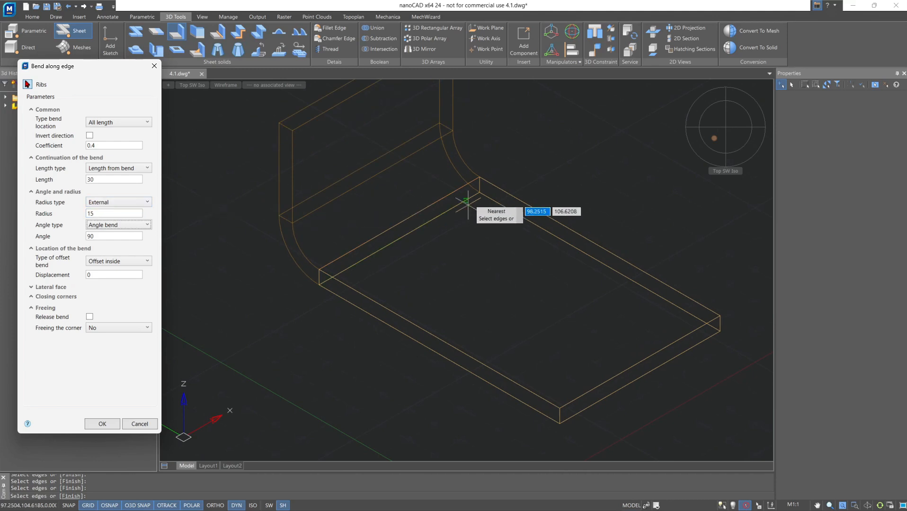
pyautogui.moveTo(473, 201); pyautogui.dragTo(467, 247, button='middle')
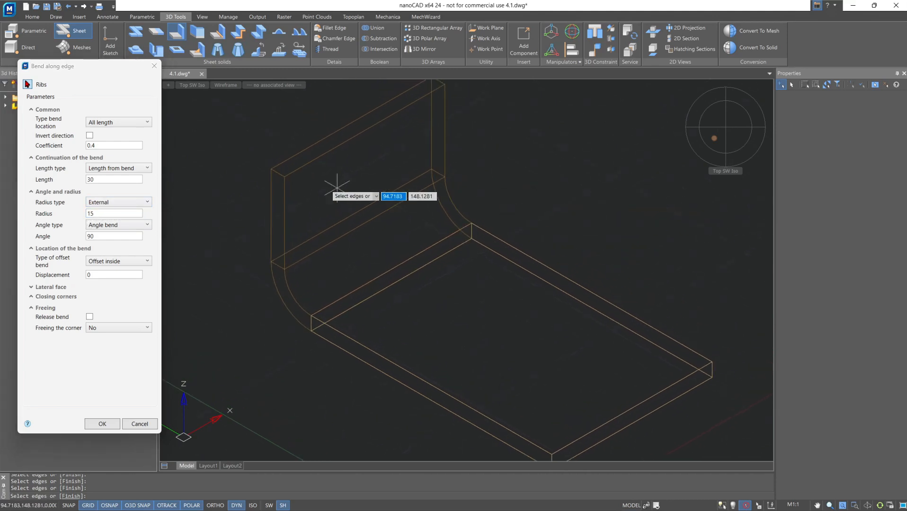
# - Set the bend's radius type back to Internal with a radius of 5
pyautogui.click(114, 202)
pyautogui.click(99, 223)
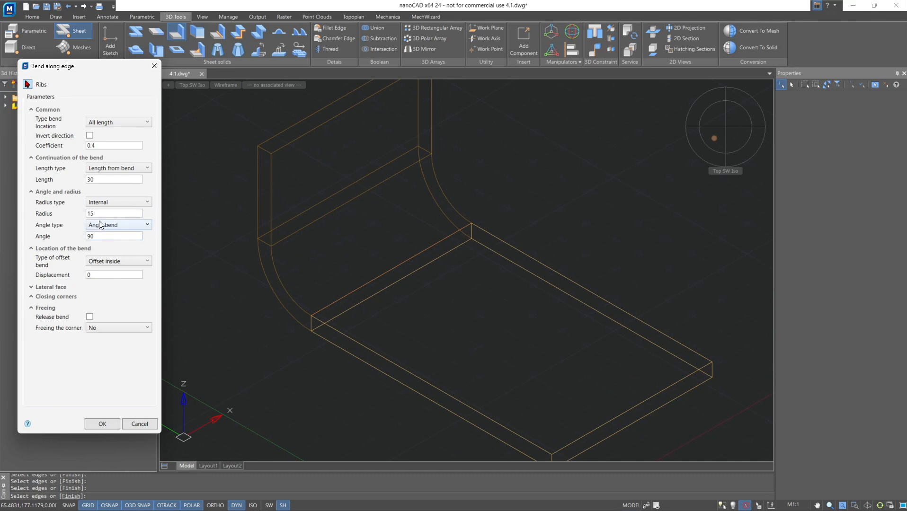
pyautogui.moveTo(95, 213); pyautogui.dragTo(85, 212)
pyautogui.write('5')
pyautogui.press('Tab')
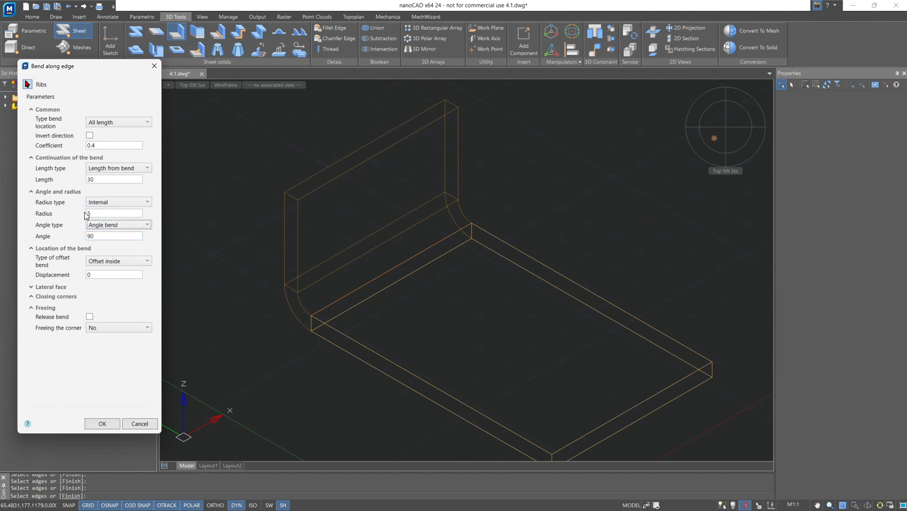
# - Keep Angle bend as the angle type and confirm the bend along the edge
pyautogui.click(147, 226)
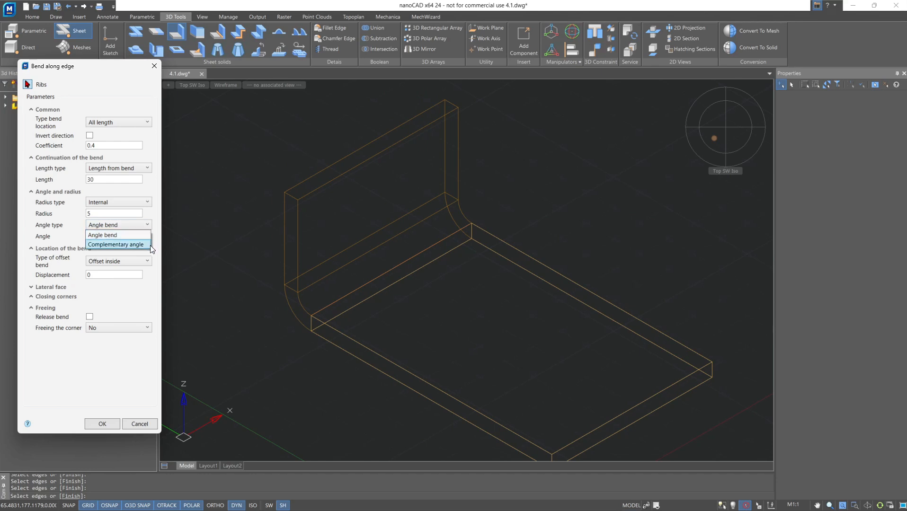
pyautogui.click(138, 234)
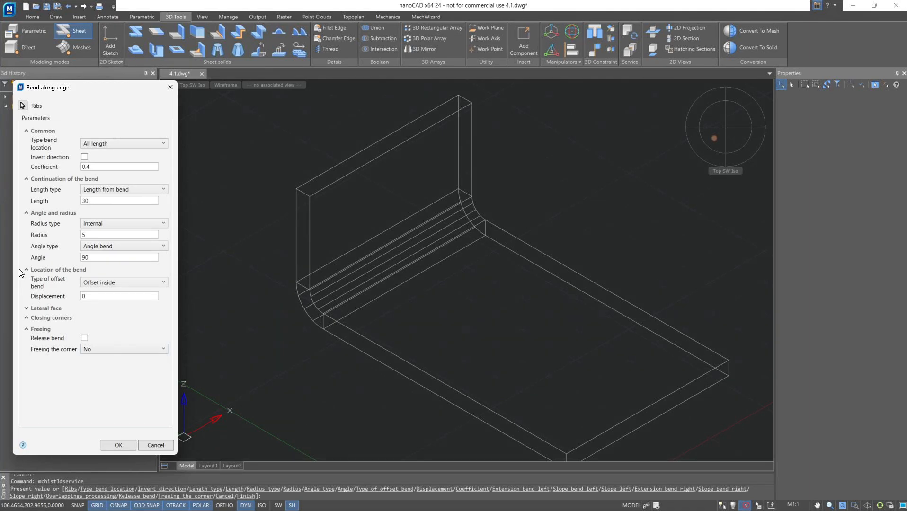
pyautogui.click(117, 444)
# - Show the part's planar sketch and switch the model's visual style to Shaded with edges
pyautogui.rightClick(53, 117)
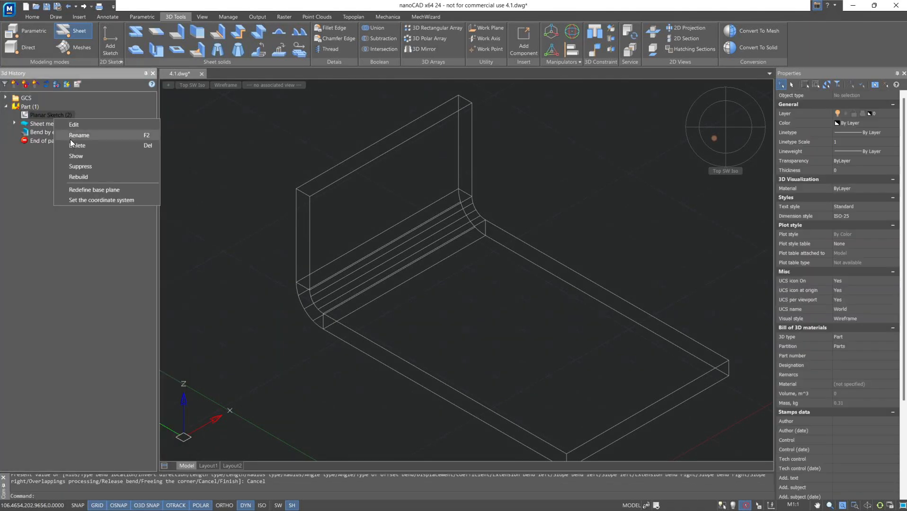
pyautogui.click(75, 156)
pyautogui.click(226, 85)
pyautogui.click(239, 144)
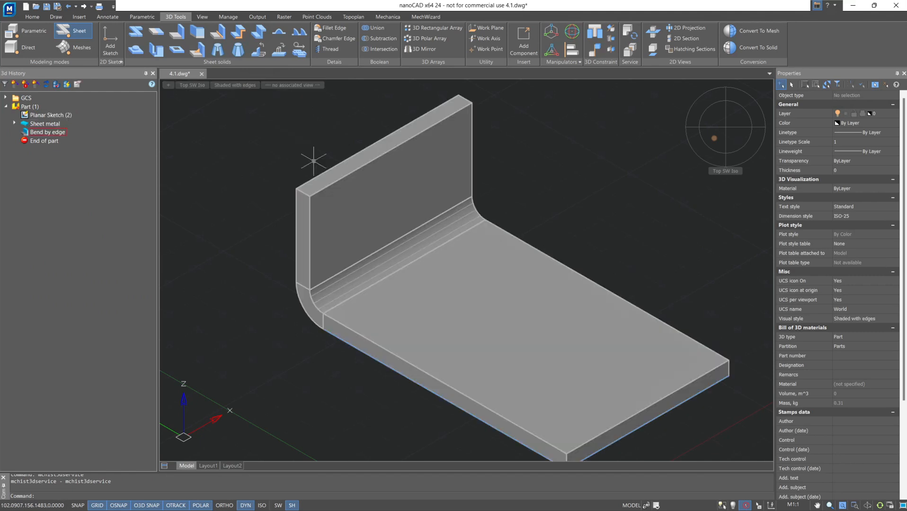
# - View the part from the Left, reopen the edge bend's parameters, and set the type of offset bend to Bend line in side
pyautogui.click(699, 128)
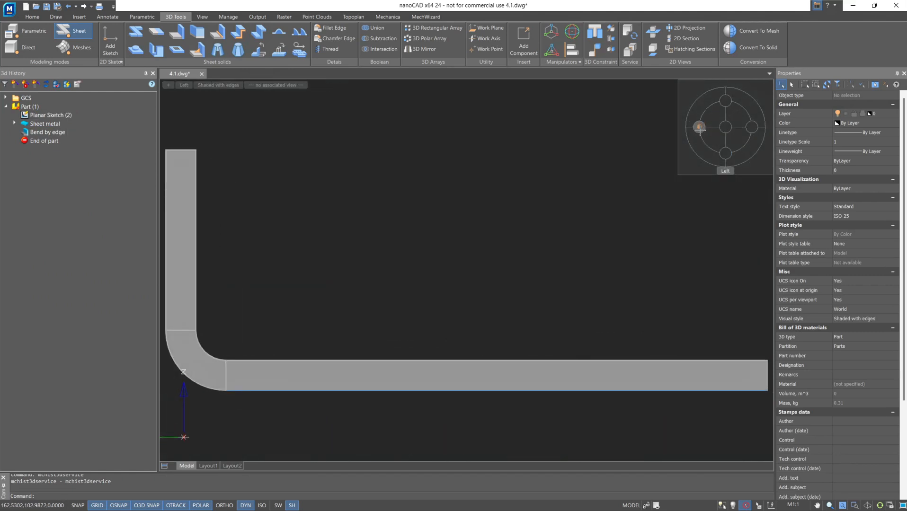
pyautogui.doubleClick(63, 133)
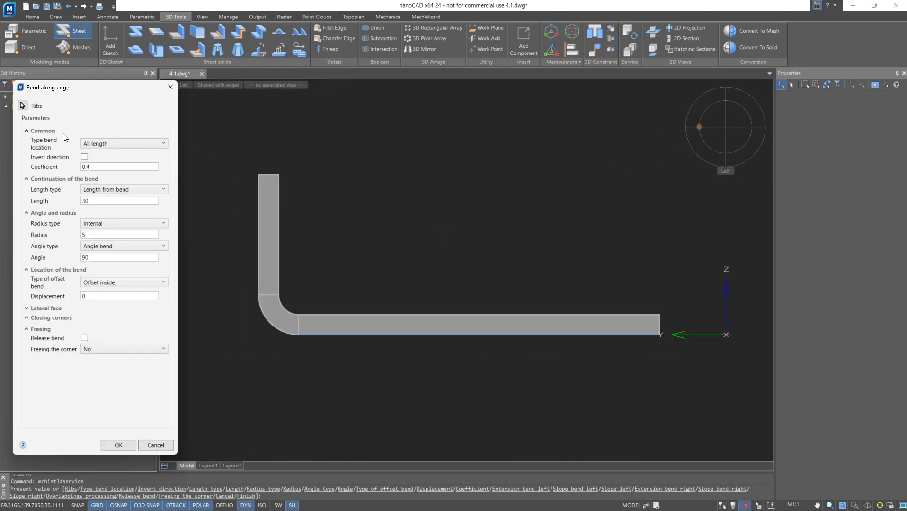
pyautogui.click(100, 282)
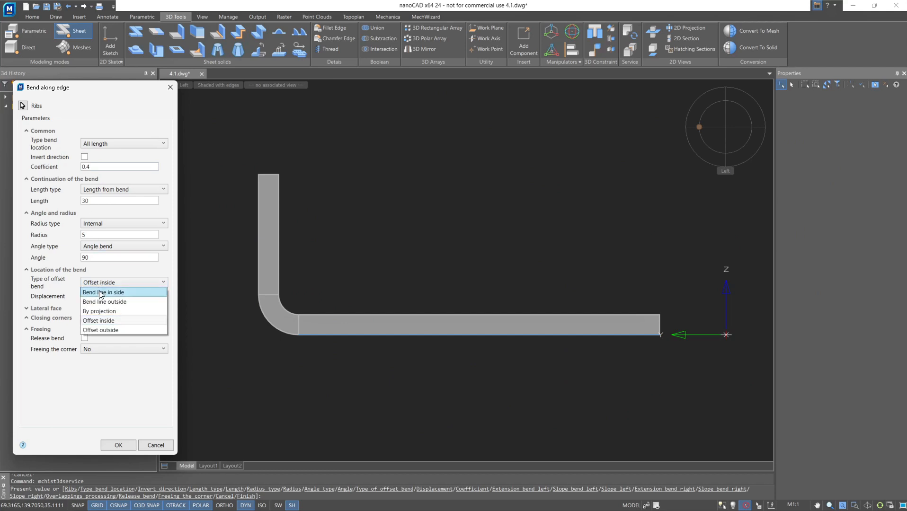
pyautogui.click(100, 293)
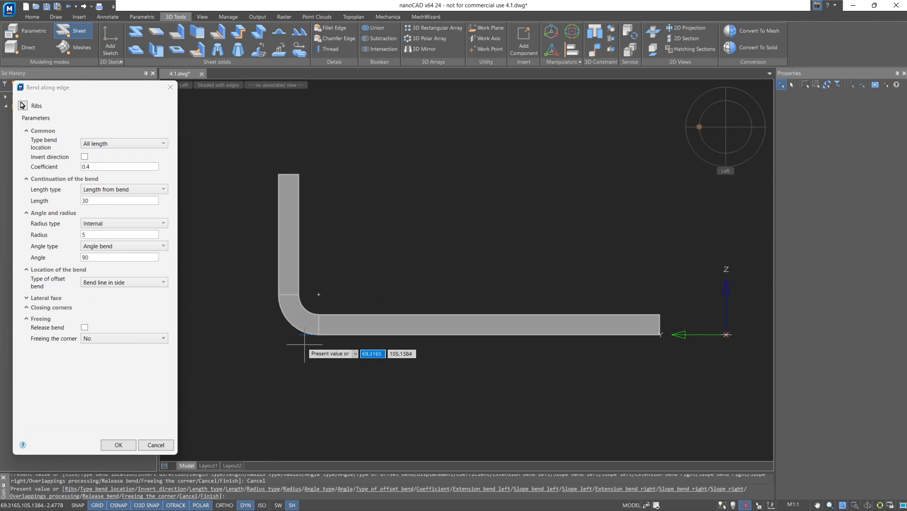
# - Try Bend line outside as the bend's offset type, followed by Offset inside with a displacement of 10
pyautogui.click(131, 282)
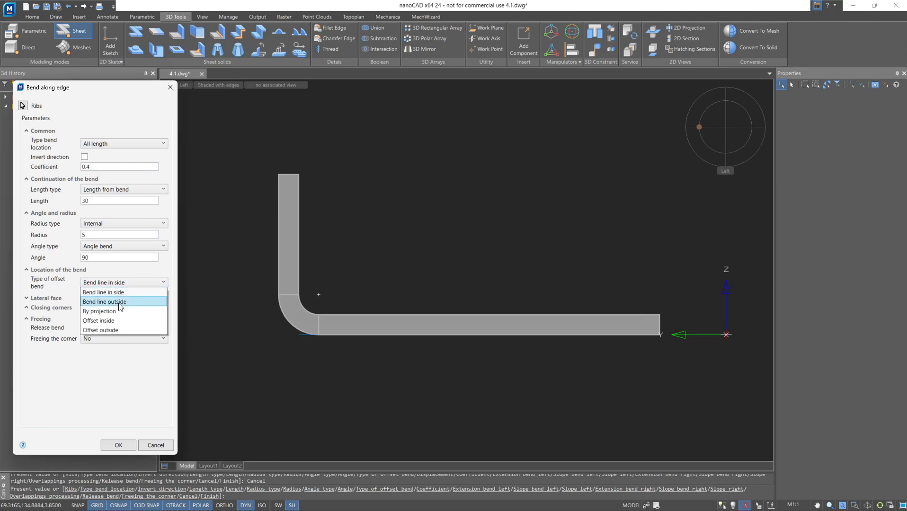
pyautogui.click(109, 303)
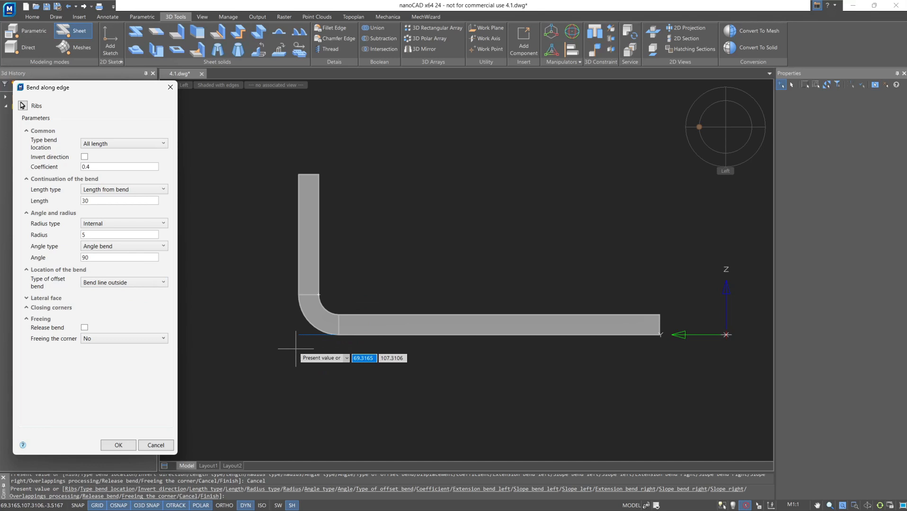
pyautogui.click(140, 282)
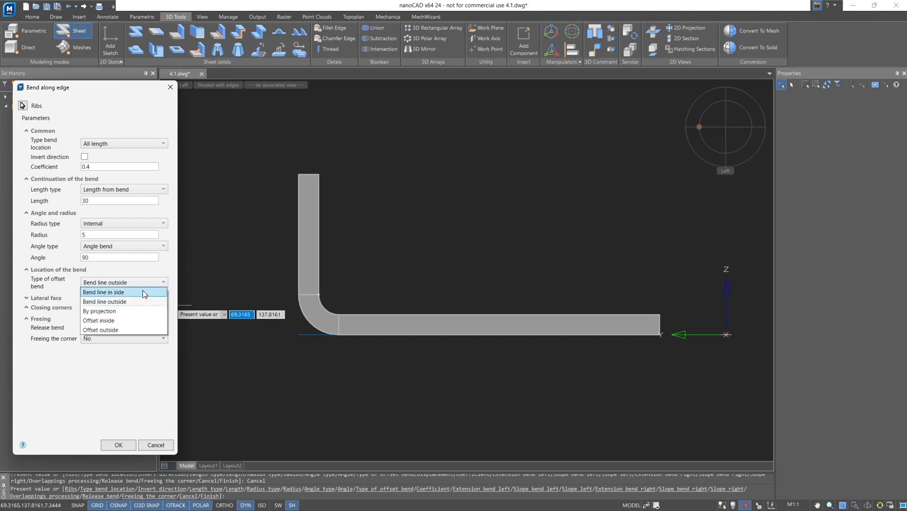
pyautogui.click(137, 320)
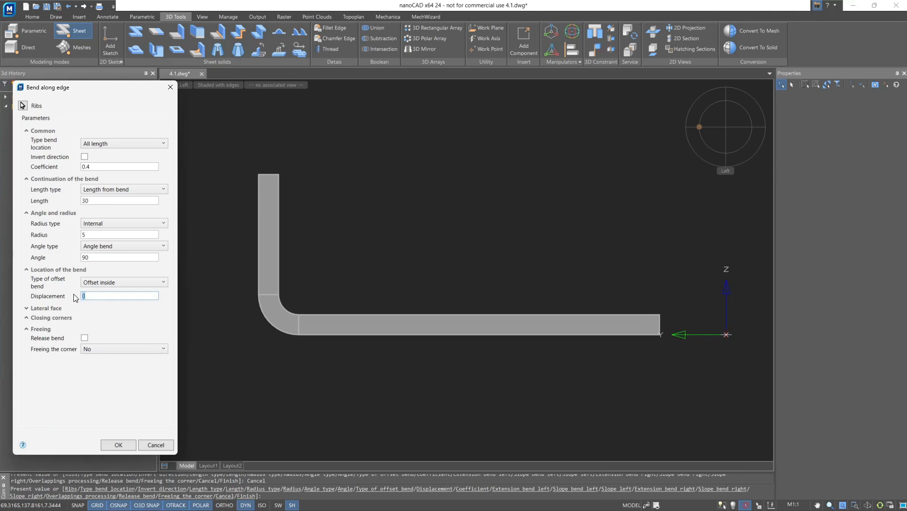
pyautogui.write('10')
pyautogui.press('Tab')
# - Increase the bend's displacement to 15 and change the type of offset bend to Offset outside
pyautogui.doubleClick(86, 296)
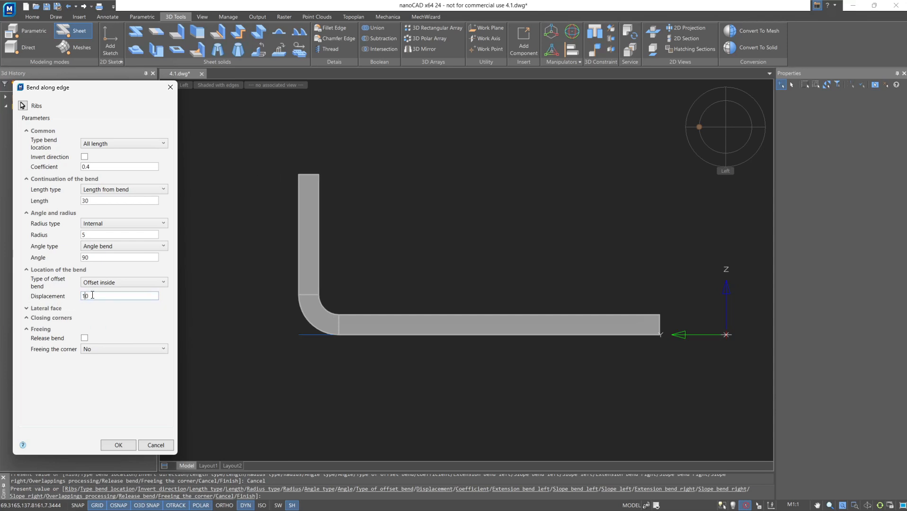
pyautogui.press('BackSpace')
pyautogui.write('5')
pyautogui.press('Tab')
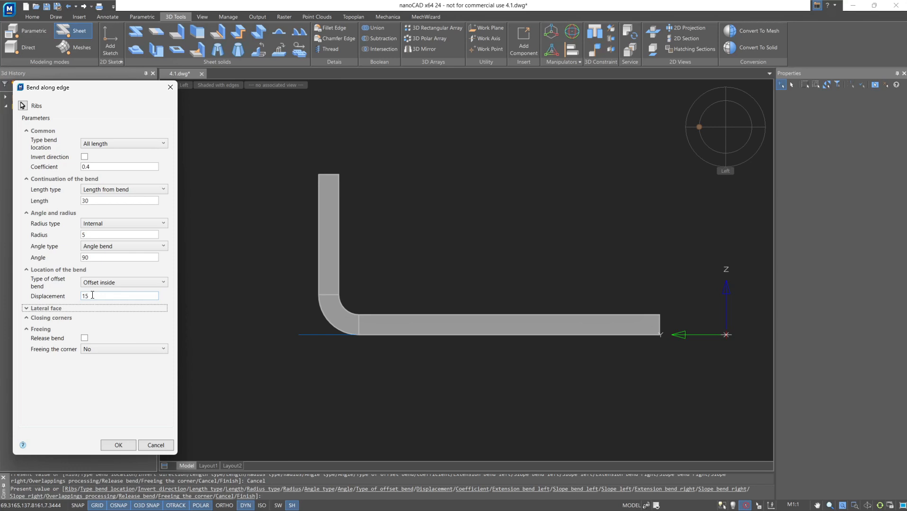
pyautogui.click(94, 282)
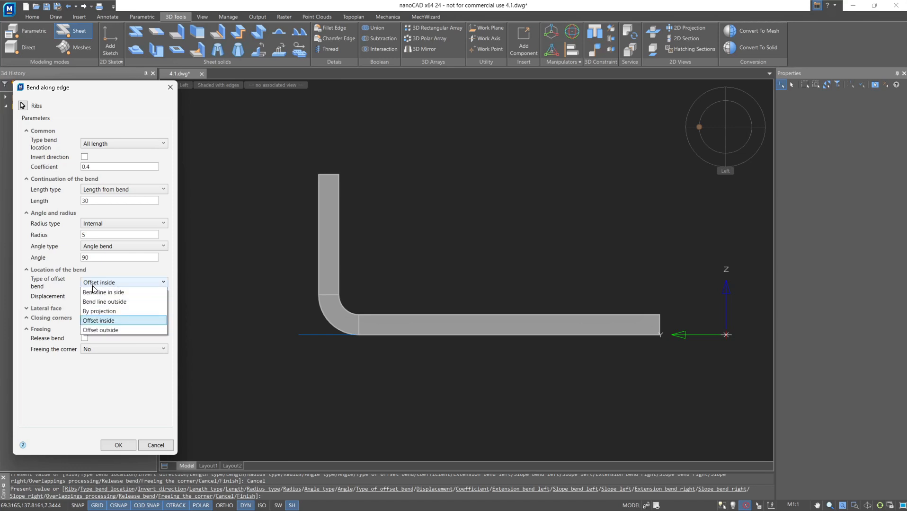
pyautogui.click(95, 327)
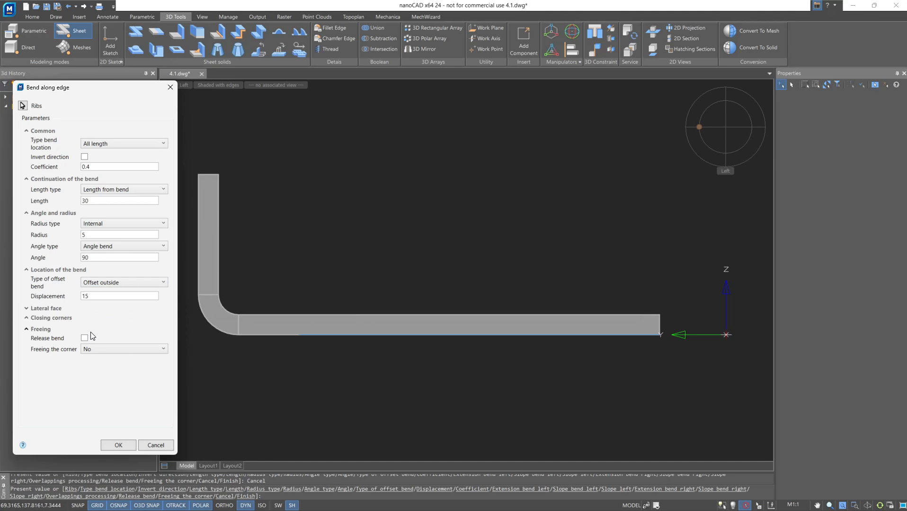
# - Set the type of offset bend back to Bend line in side and return to the Top SW Iso view
pyautogui.click(98, 282)
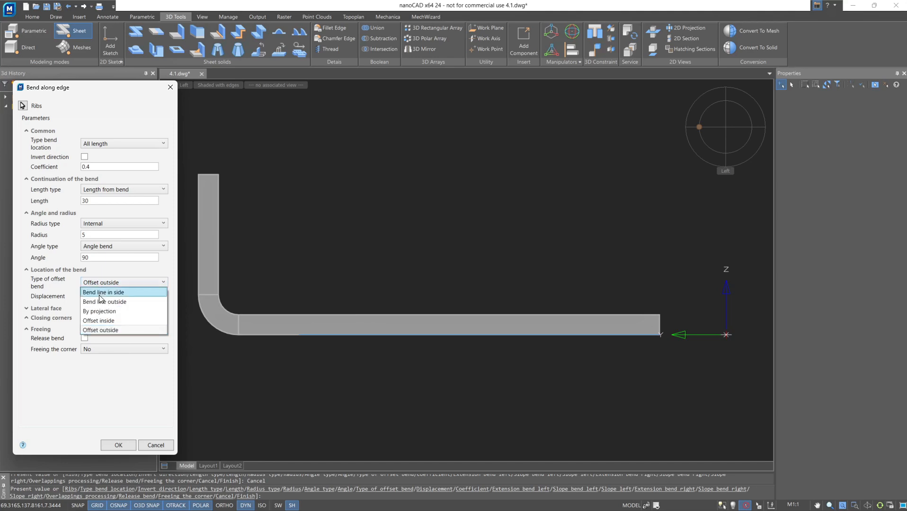
pyautogui.click(100, 292)
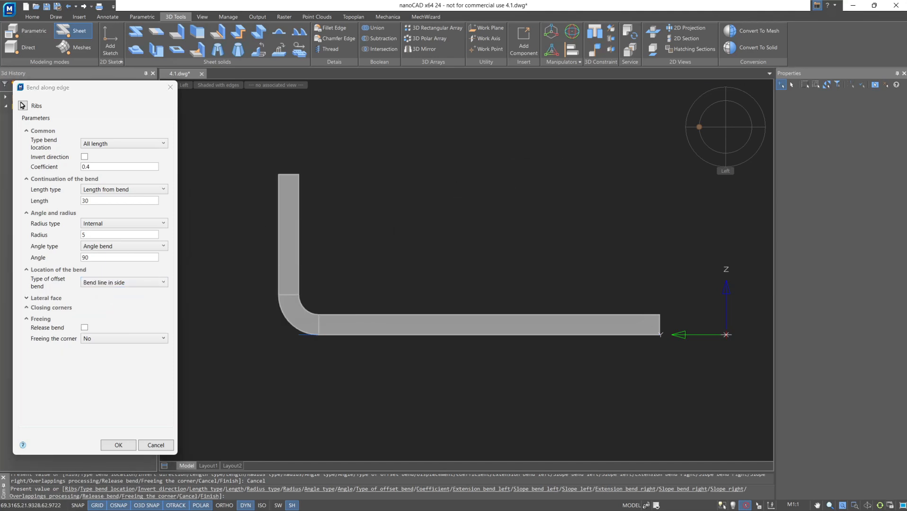
pyautogui.click(709, 142)
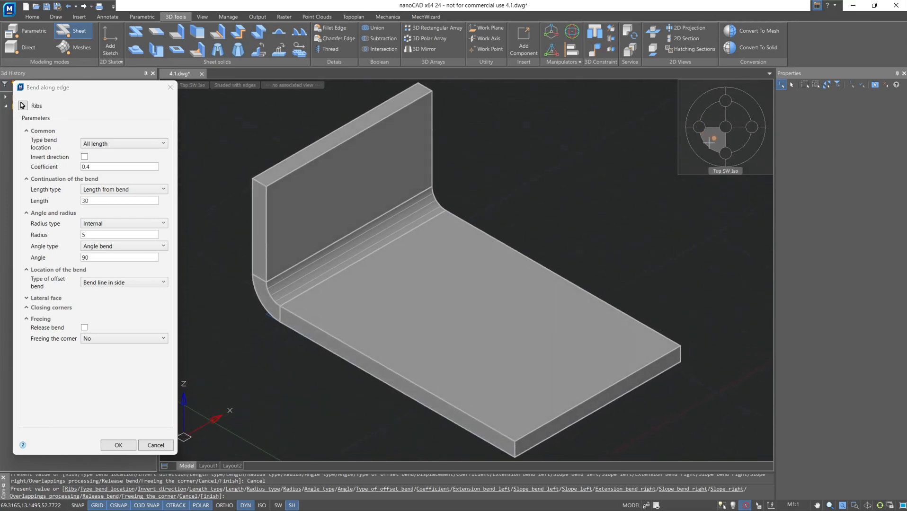
# - Try widening the bend's lateral faces by 15 on the left and 5 on the right, and turn both extensions off again
pyautogui.click(27, 298)
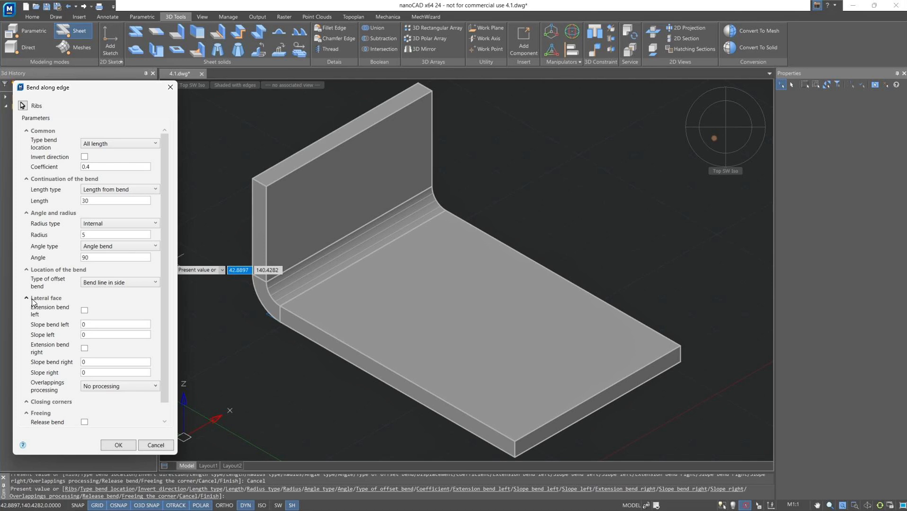
pyautogui.click(84, 310)
pyautogui.doubleClick(82, 325)
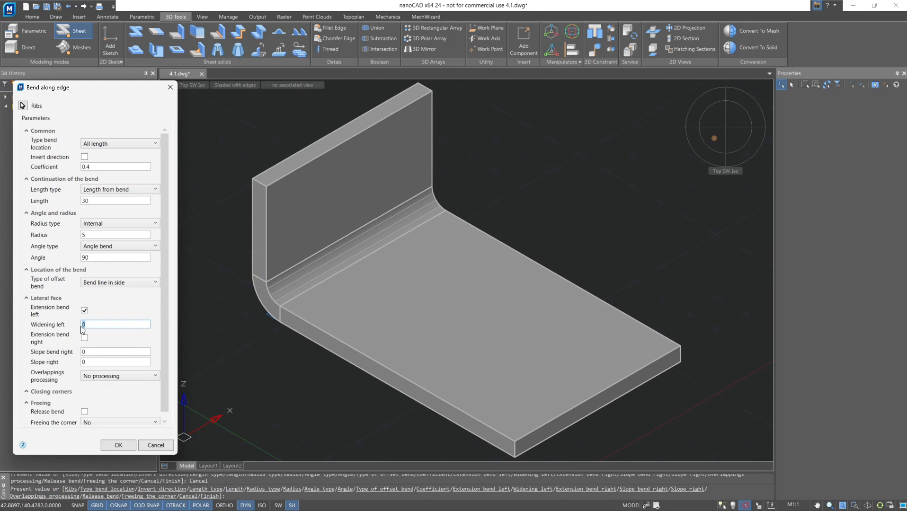
pyautogui.write('15')
pyautogui.press('Tab')
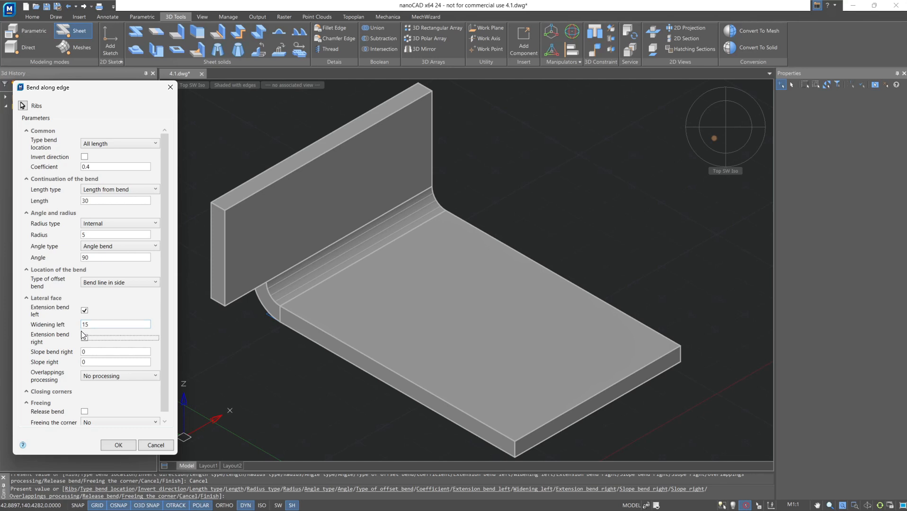
pyautogui.click(85, 338)
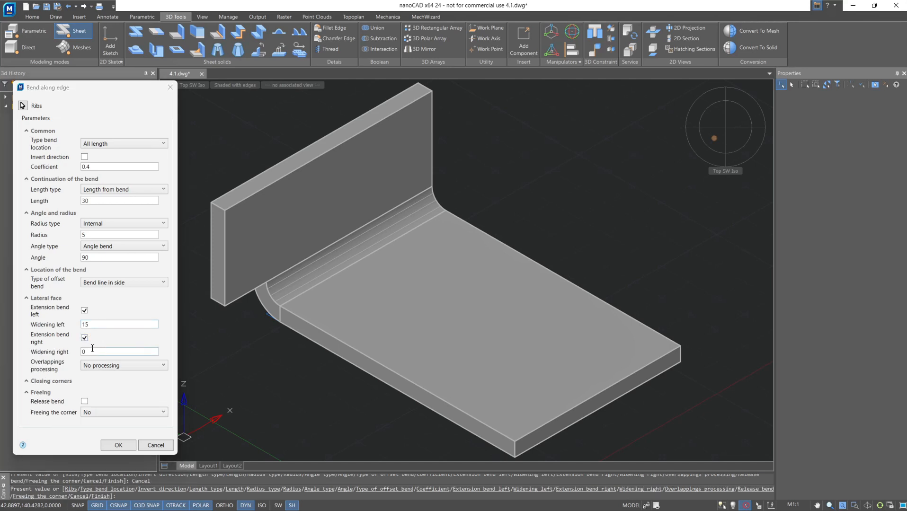
pyautogui.doubleClick(83, 352)
pyautogui.write('5')
pyautogui.press('Tab')
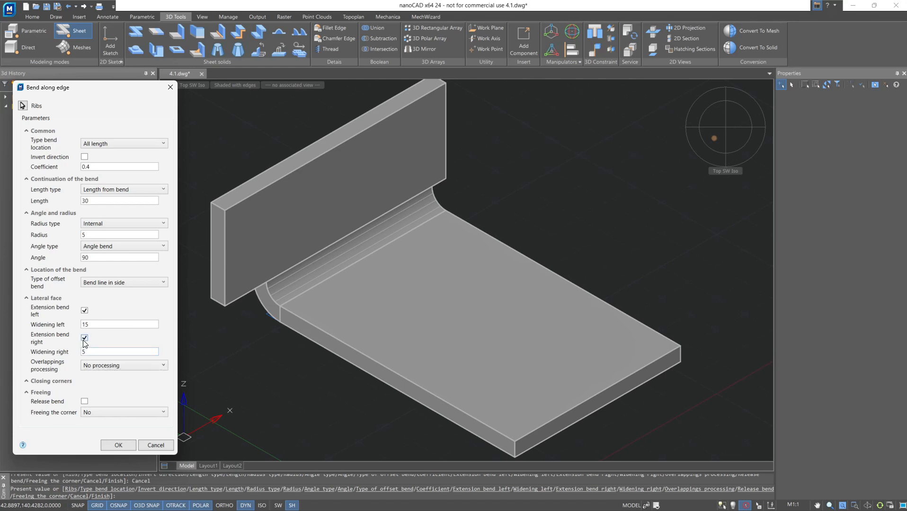
pyautogui.click(85, 338)
pyautogui.click(84, 312)
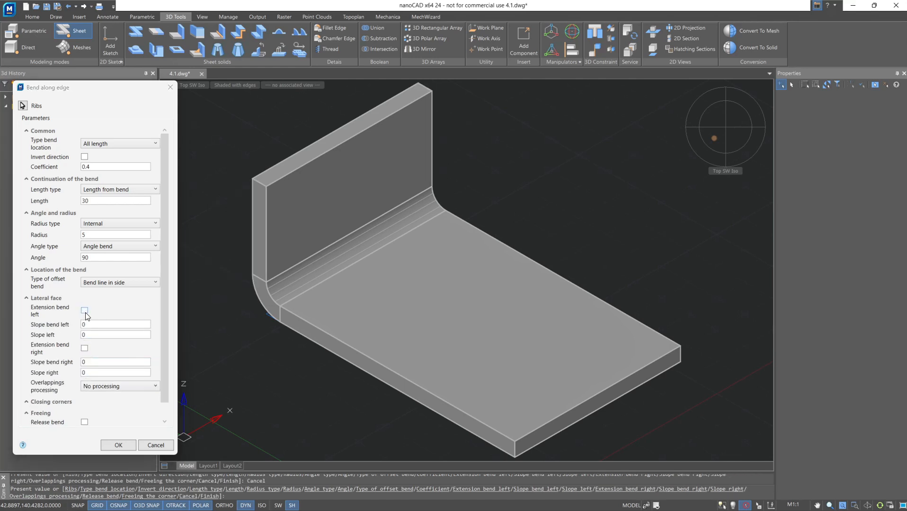
# - Try lateral face slopes with Slope bend left 30, Slope bend right 45 and Slope right 30
pyautogui.doubleClick(81, 325)
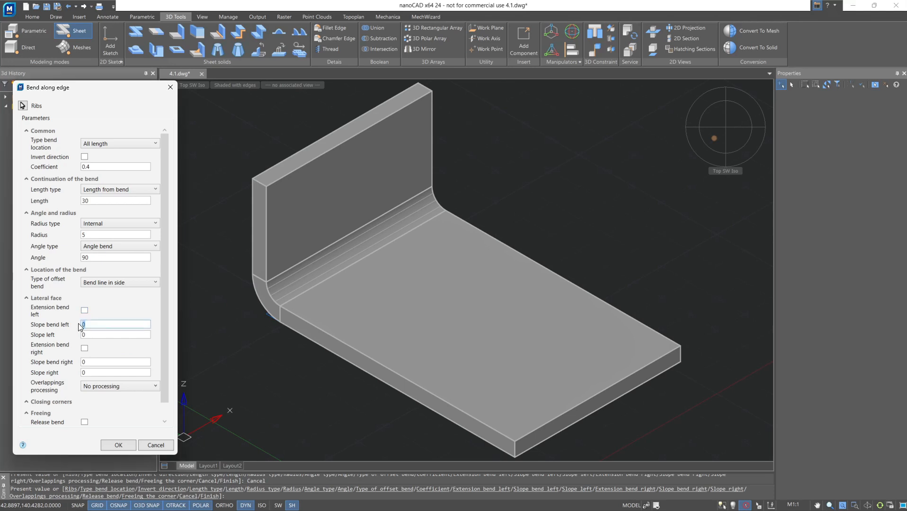
pyautogui.write('30')
pyautogui.press('Tab')
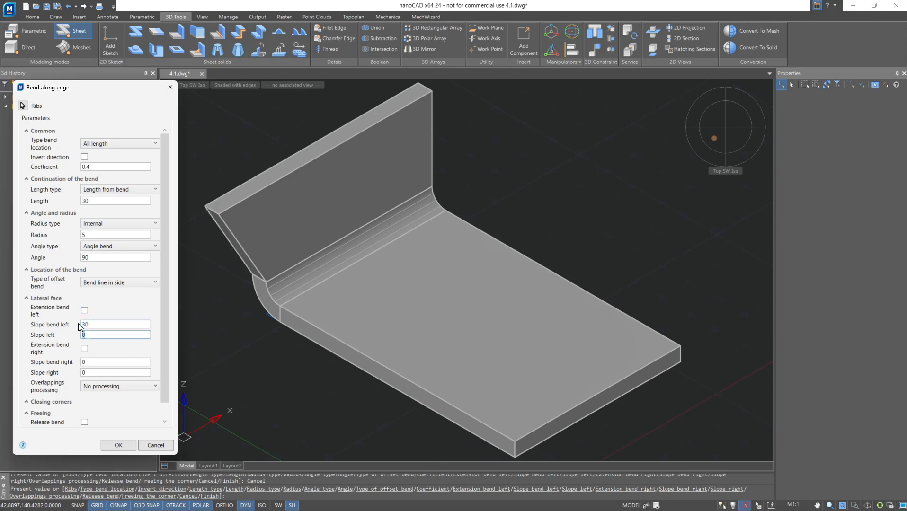
pyautogui.click(82, 362)
pyautogui.write('45')
pyautogui.press('Tab')
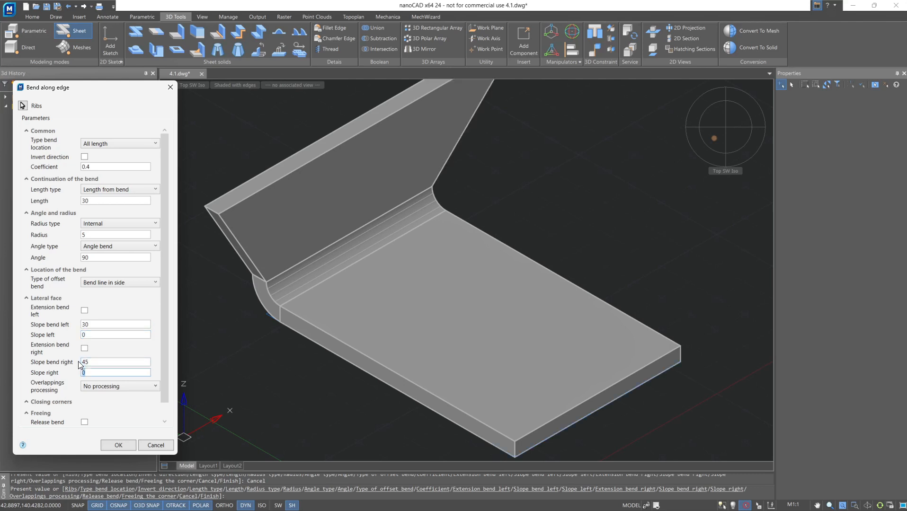
pyautogui.scroll(-2, 237, 287)
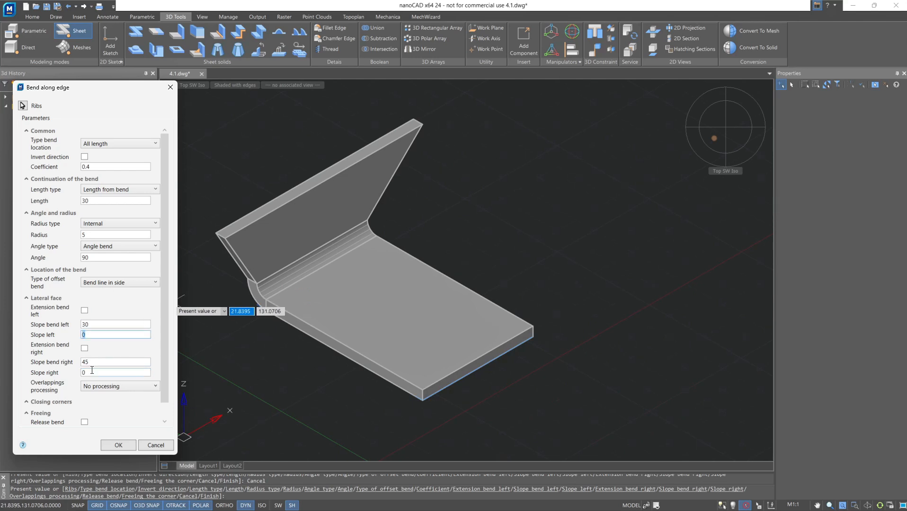
pyautogui.write('30')
pyautogui.press('Tab')
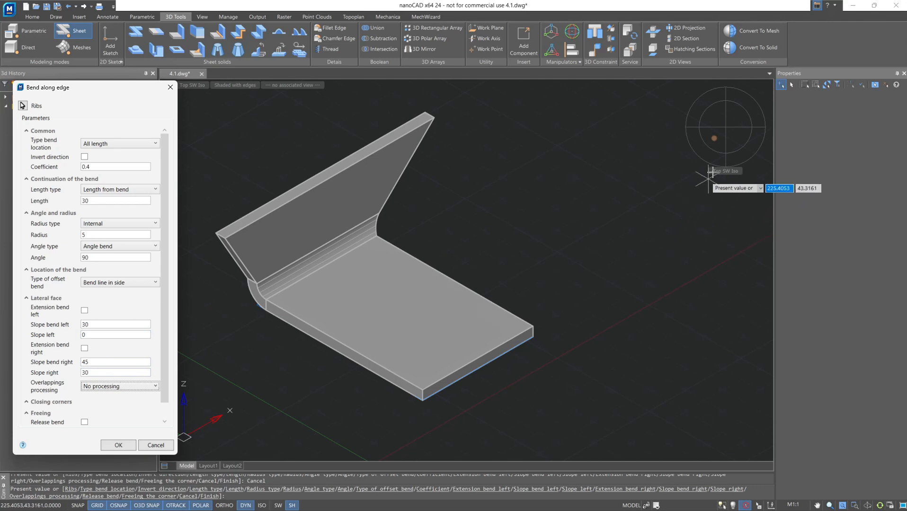
# - Inspect the sloped flange from the Front and reset Slope right, Slope bend right and Slope bend left to 0
pyautogui.click(726, 149)
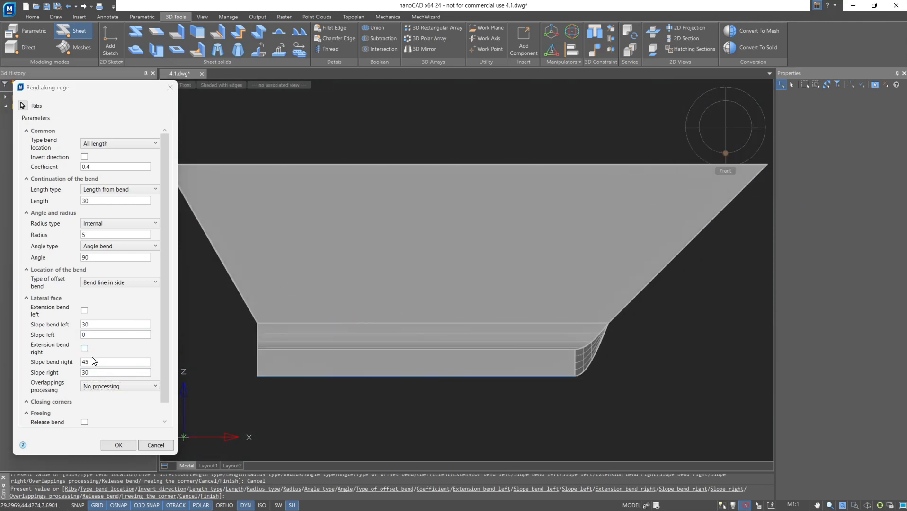
pyautogui.click(78, 373)
pyautogui.write('0')
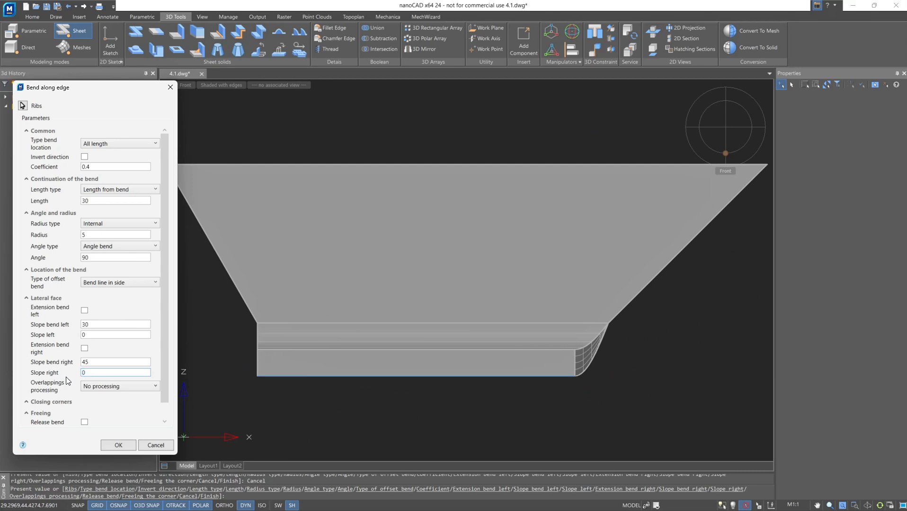
pyautogui.doubleClick(105, 361)
pyautogui.write('0')
pyautogui.click(72, 325)
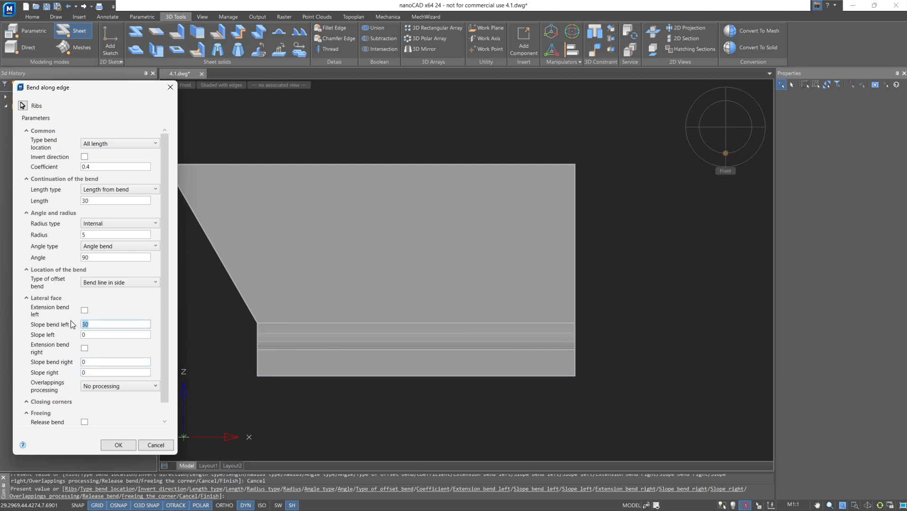
pyautogui.write('0')
pyautogui.press('Tab')
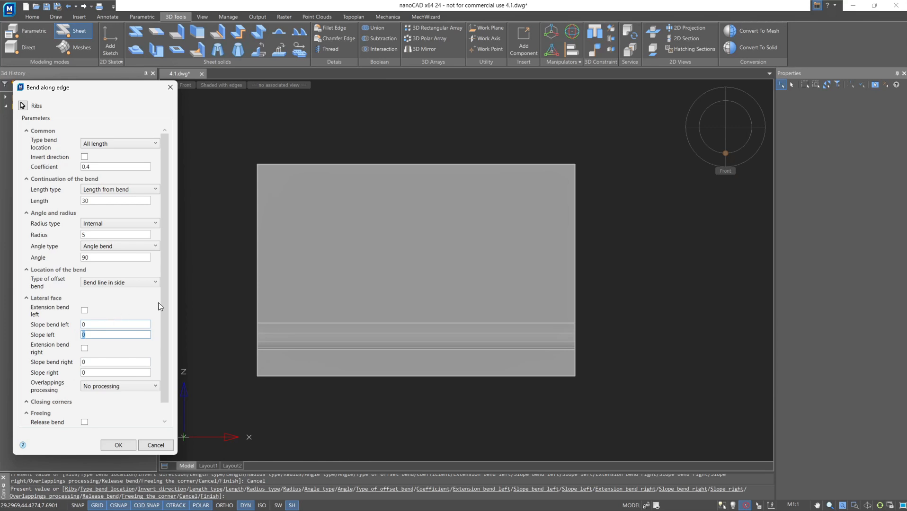
# - Return to the Top SW Iso view and add the adjacent long upper edge of the sheet to the bend's edge selection
pyautogui.click(710, 139)
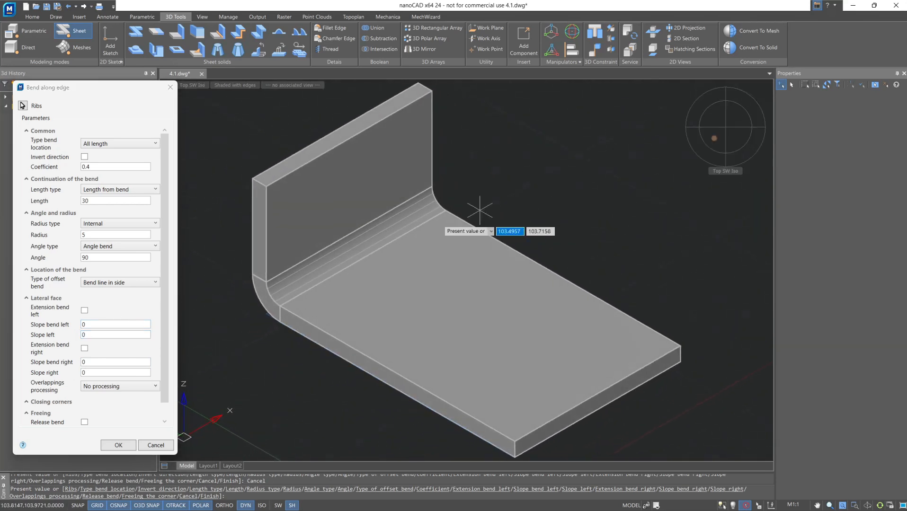
pyautogui.scroll(-1, 66, 407)
pyautogui.click(41, 387)
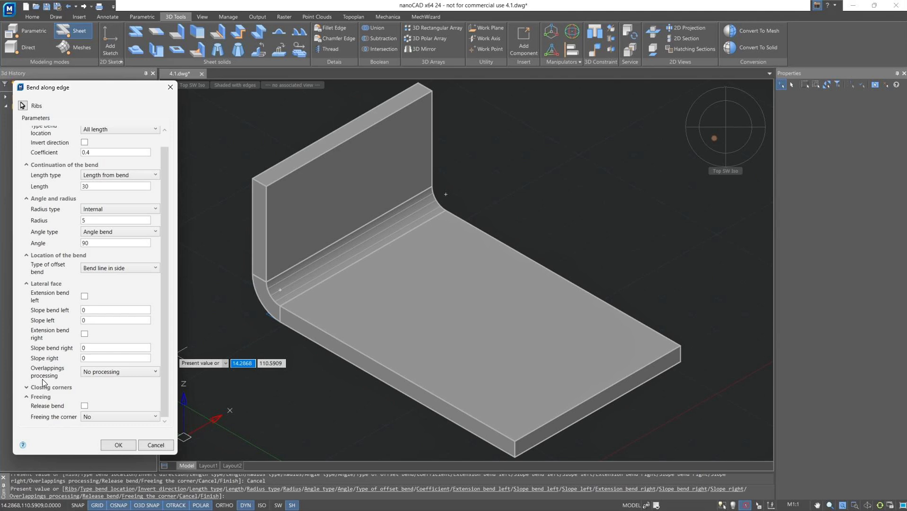
pyautogui.click(23, 106)
pyautogui.click(476, 229)
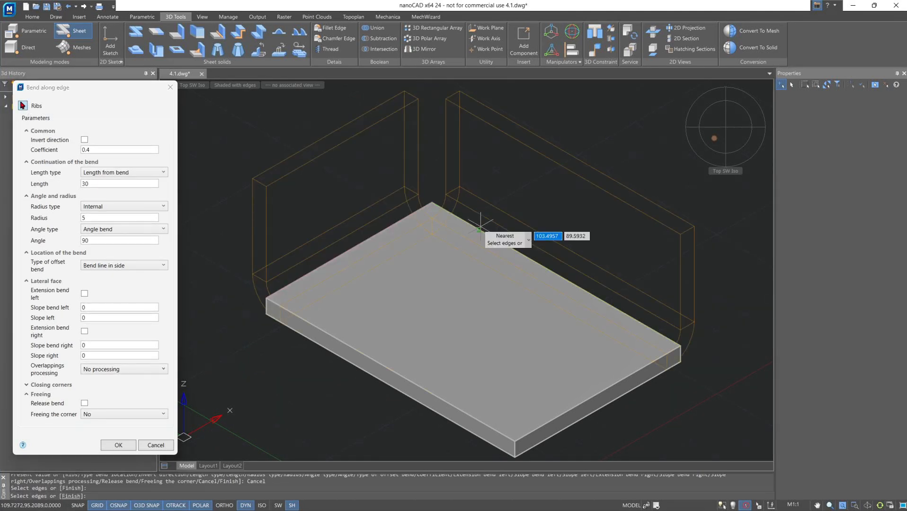
# - Allow closed corners in the middle, where the flanges of the two selected edges meet
pyautogui.click(50, 385)
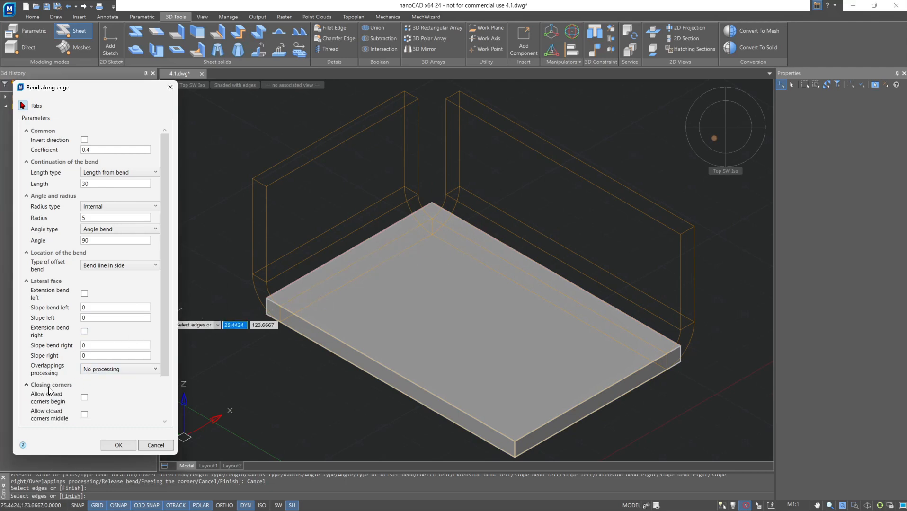
pyautogui.scroll(-3, 50, 390)
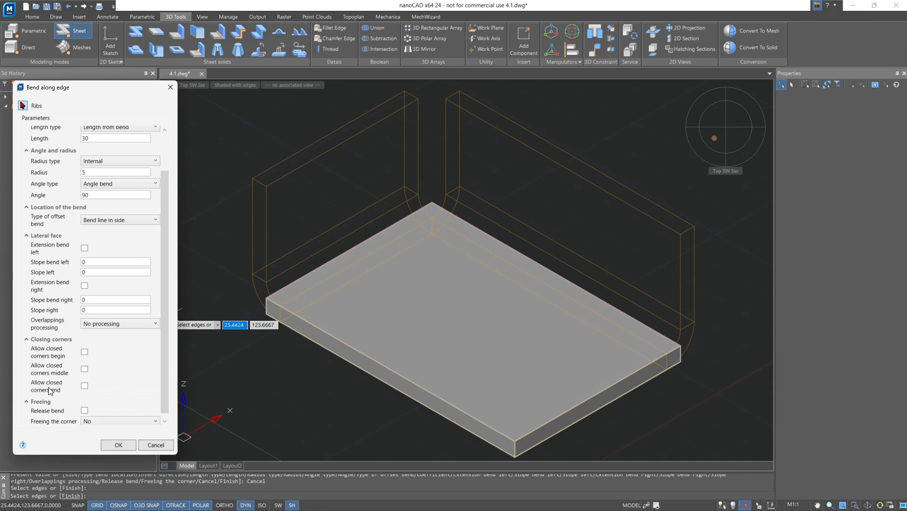
pyautogui.click(84, 369)
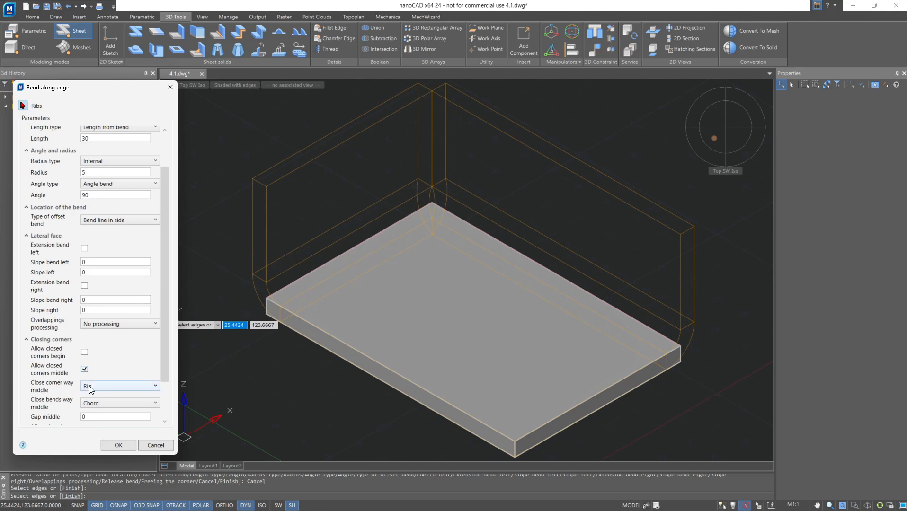
# - Try Overlap as the middle corner's closing way, switch it to Tight and apply the bend
pyautogui.click(90, 389)
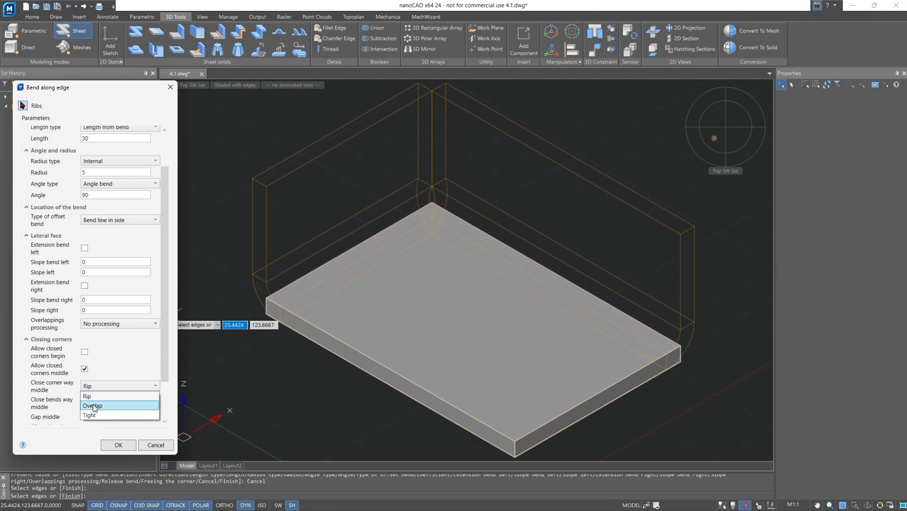
pyautogui.click(94, 405)
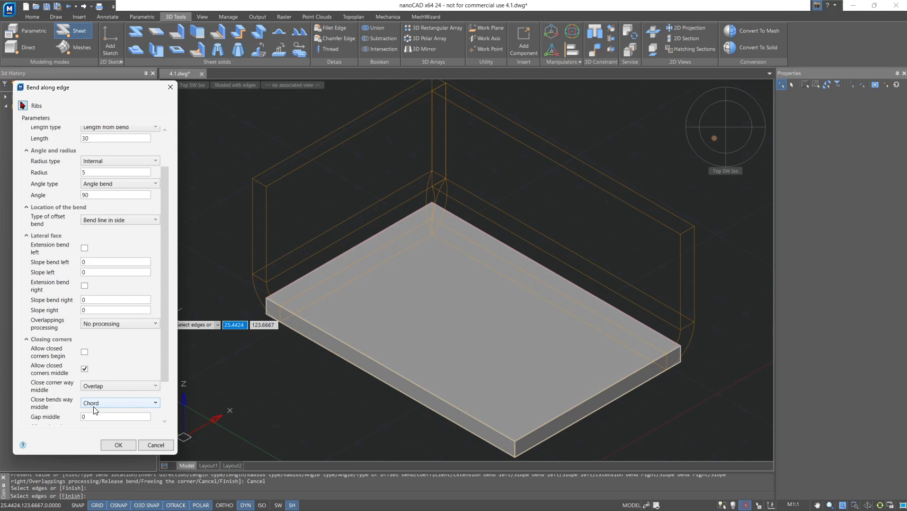
pyautogui.moveTo(279, 326); pyautogui.dragTo(271, 358, button='middle')
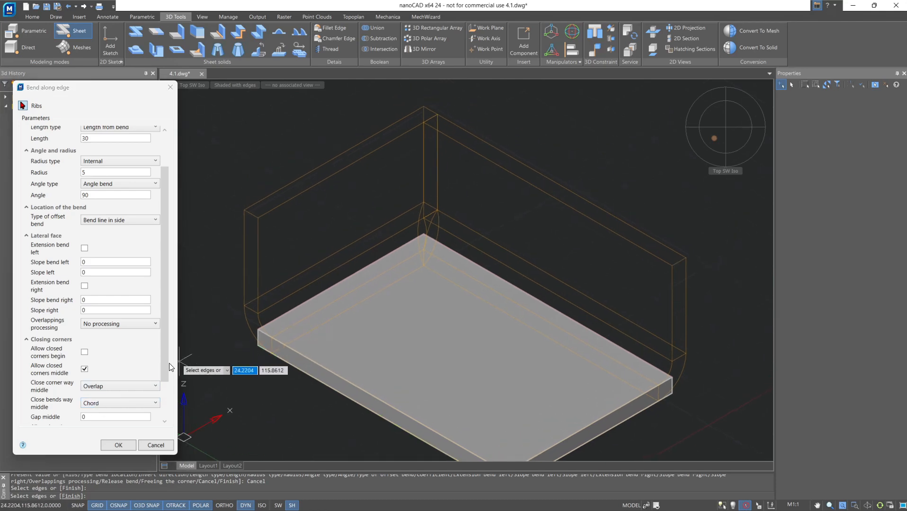
pyautogui.click(132, 383)
pyautogui.click(123, 415)
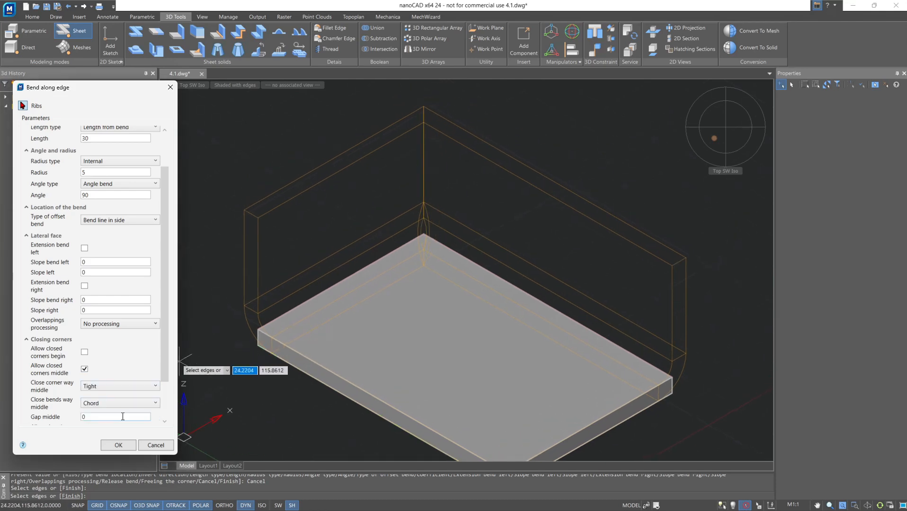
pyautogui.click(119, 445)
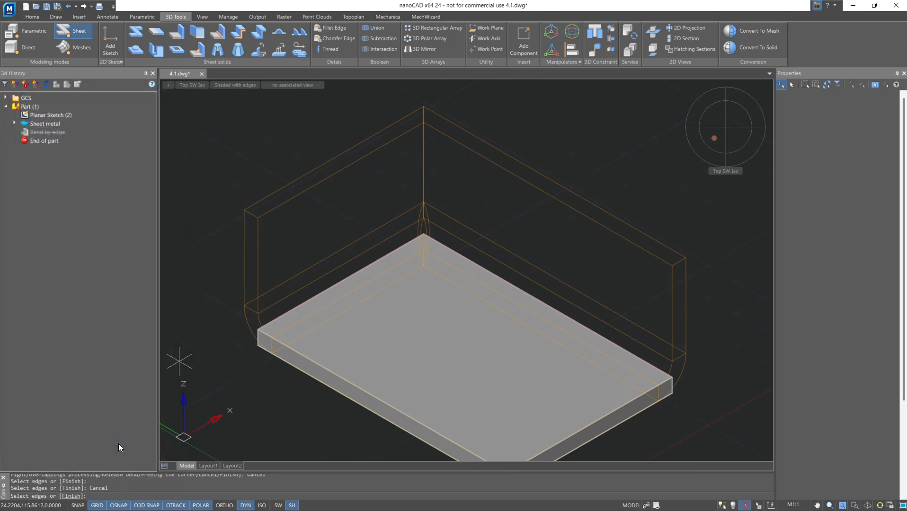
# - Edit the edge bend so its middle bends close with The seam along the edge and a middle gap of 3
pyautogui.doubleClick(46, 134)
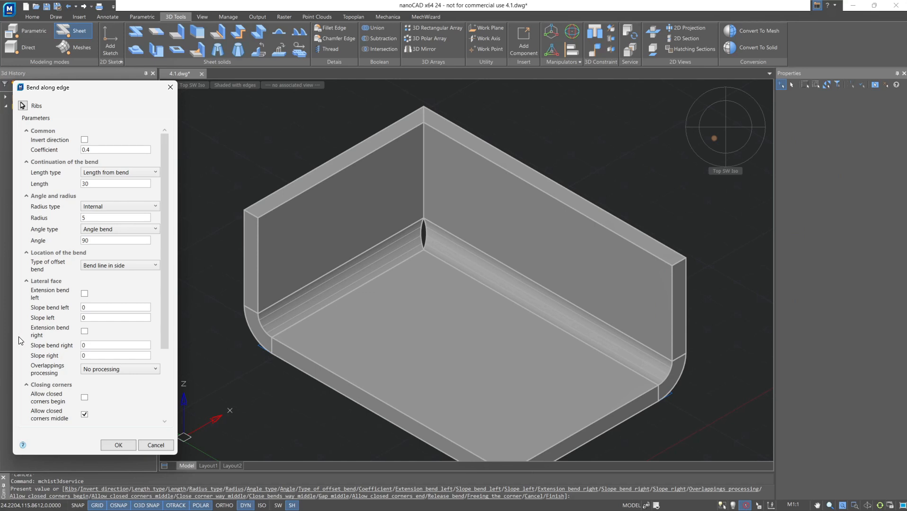
pyautogui.moveTo(163, 313); pyautogui.dragTo(162, 375)
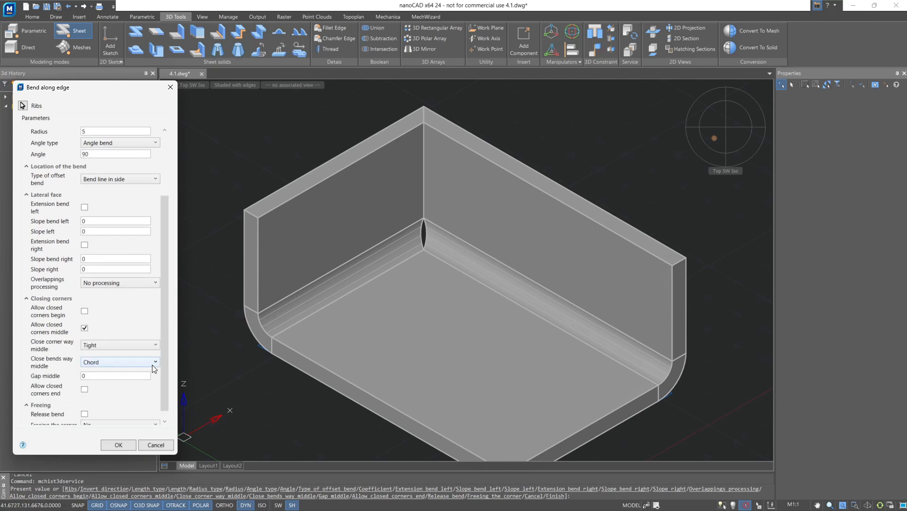
pyautogui.click(154, 368)
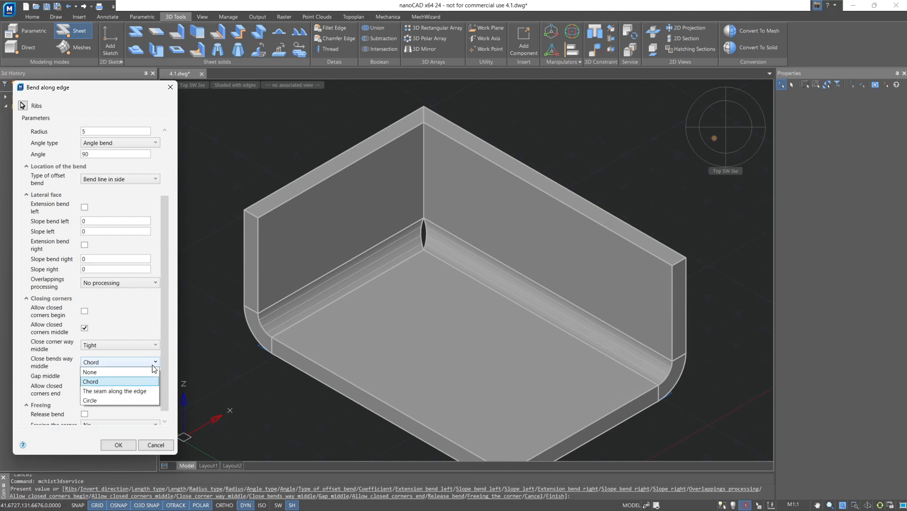
pyautogui.click(142, 391)
pyautogui.click(153, 365)
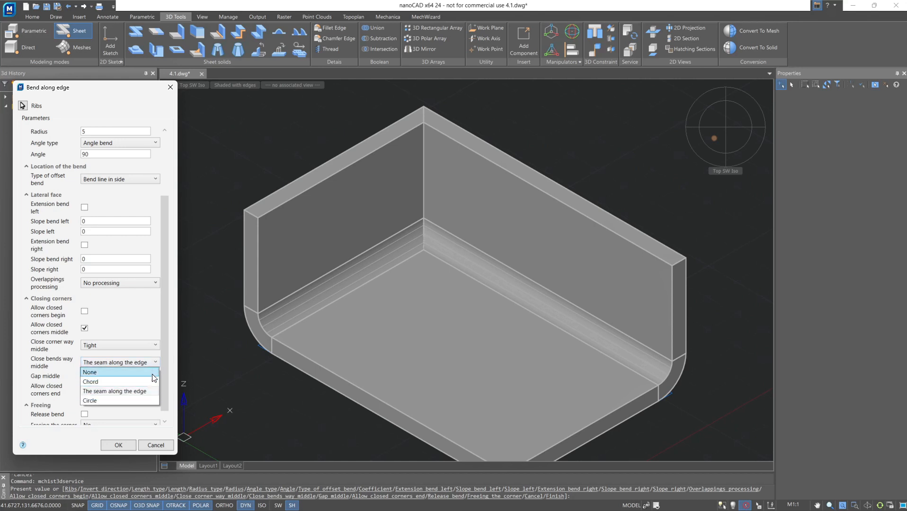
pyautogui.click(141, 399)
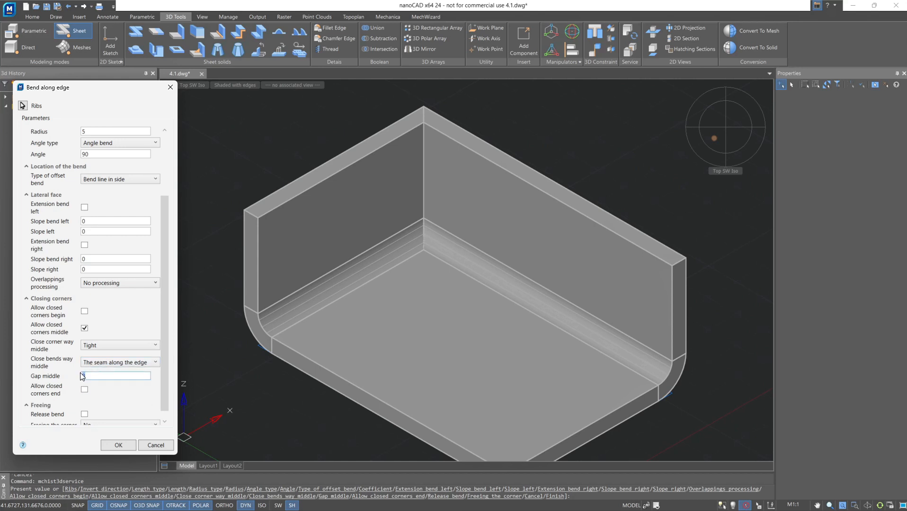
pyautogui.write('3')
pyautogui.press('Tab')
# - Remove the long upper edge from the bend's edge selection and set the remaining flange's bend location to Center
pyautogui.click(85, 406)
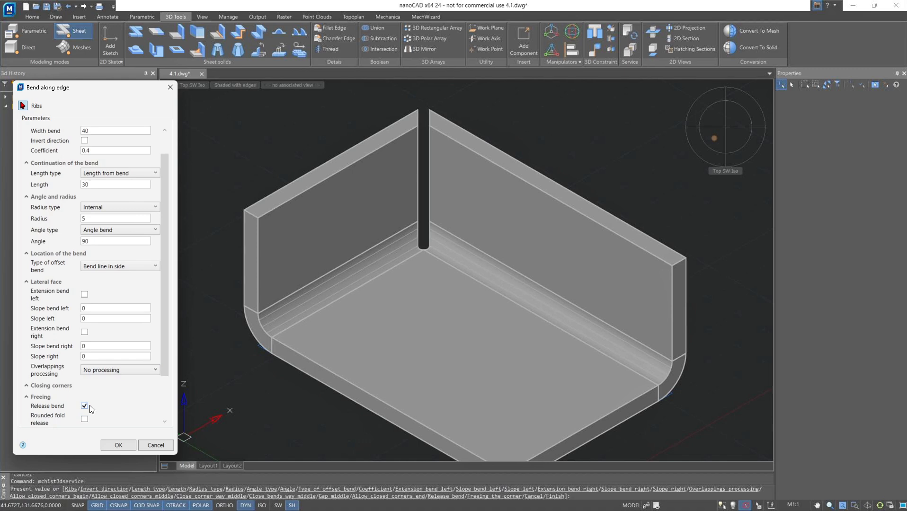
pyautogui.scroll(-4, 91, 409)
pyautogui.scroll(5, 82, 376)
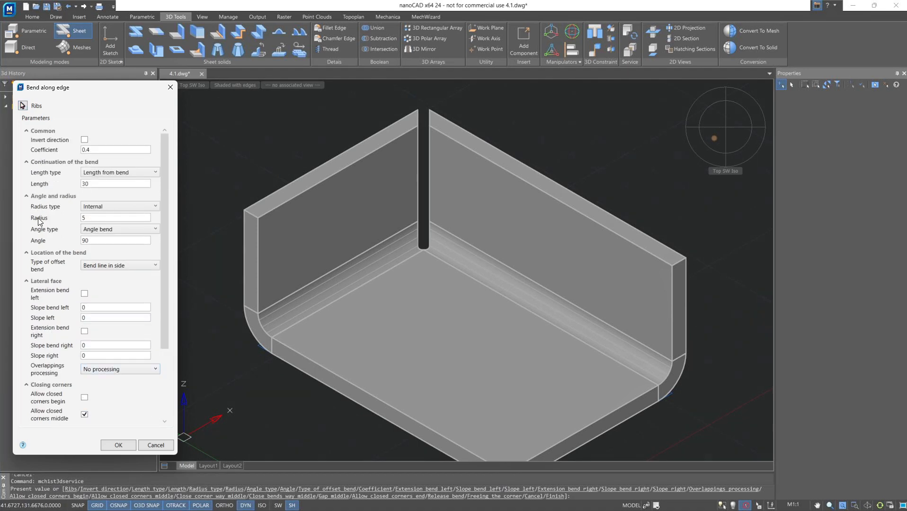
pyautogui.click(22, 105)
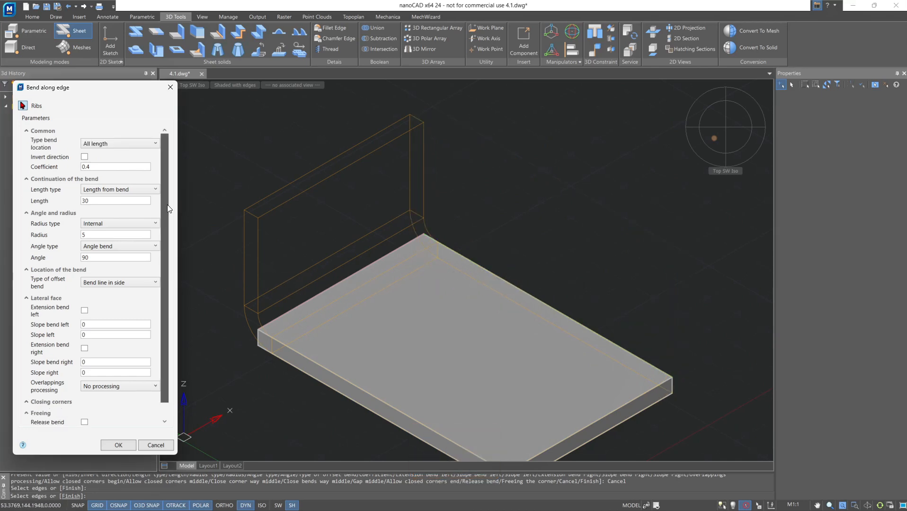
pyautogui.click(147, 145)
pyautogui.click(109, 165)
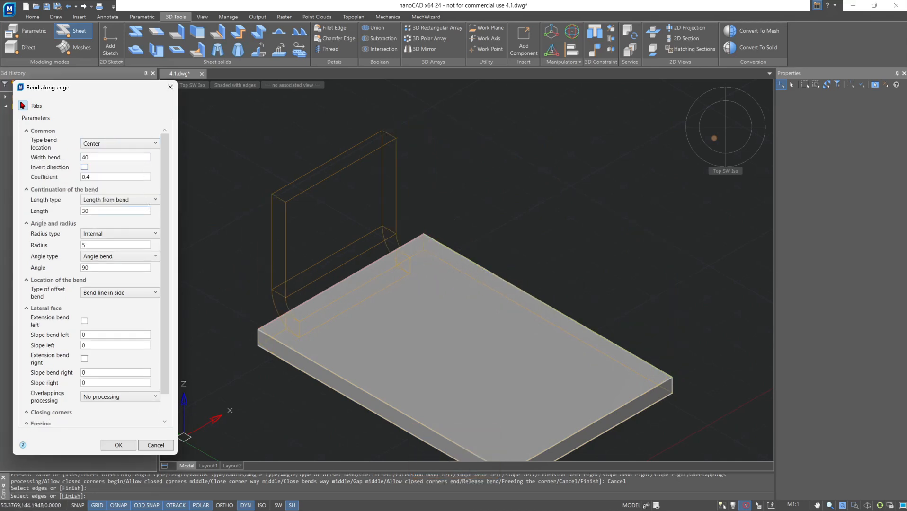
# - Turn on bend release for the centered flange with a slot width of 5 and a slot depth of 10
pyautogui.scroll(-2, 162, 226)
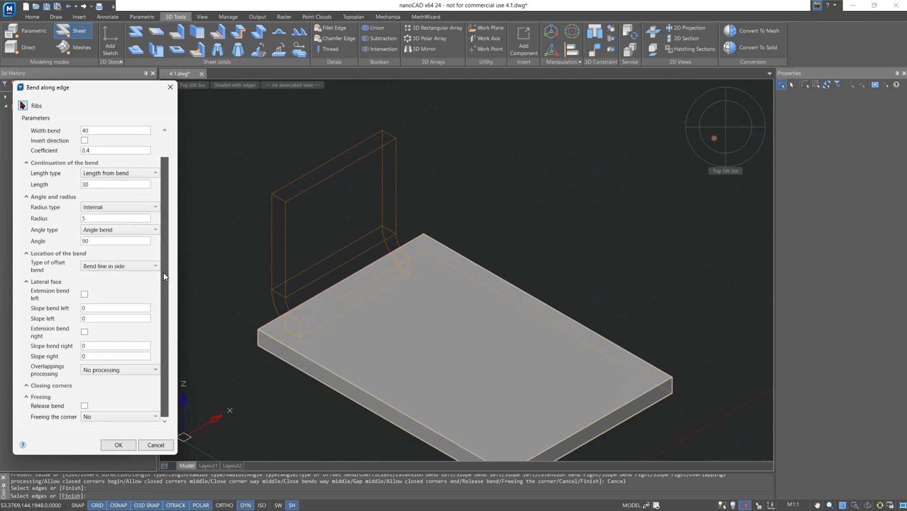
pyautogui.click(84, 406)
pyautogui.moveTo(166, 355); pyautogui.dragTo(161, 407)
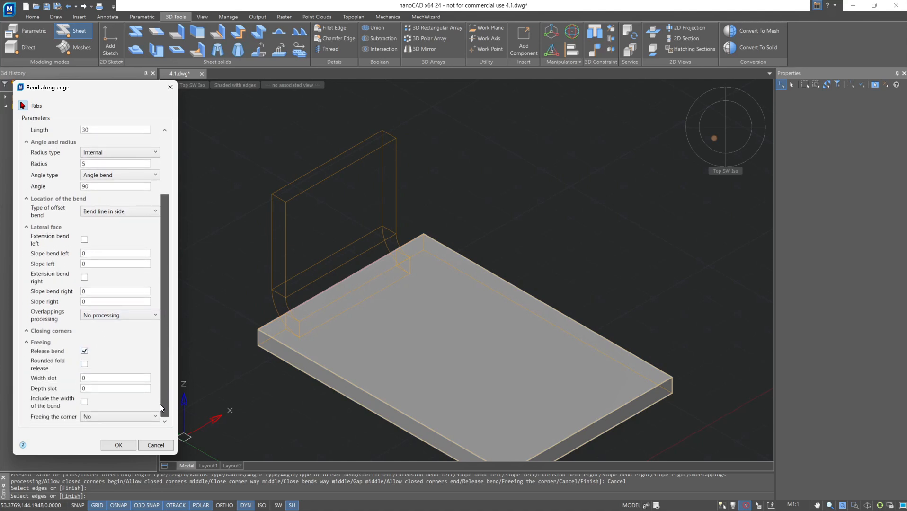
pyautogui.click(25, 107)
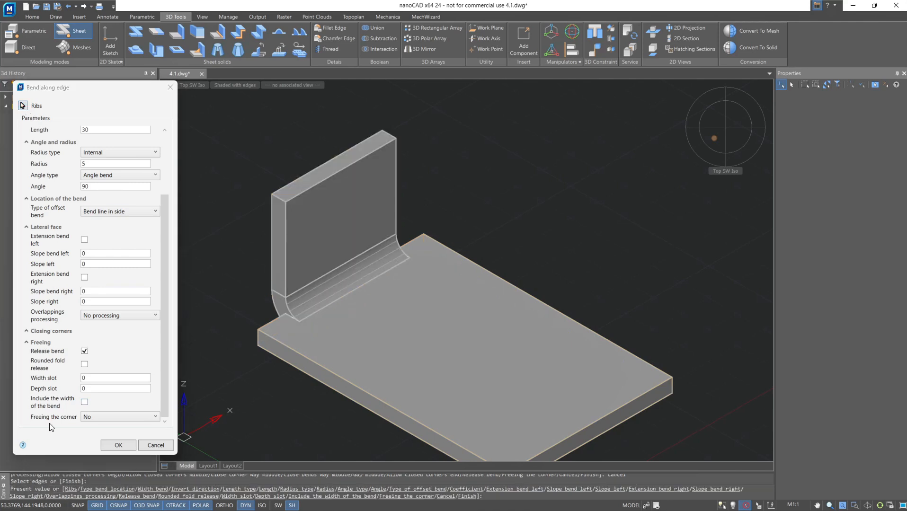
pyautogui.doubleClick(83, 379)
pyautogui.write('5')
pyautogui.press('Tab')
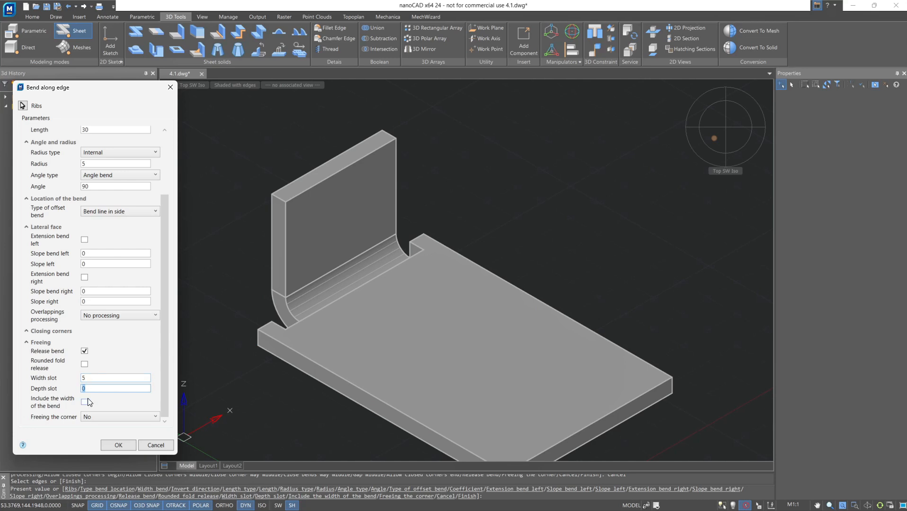
pyautogui.press('Tab')
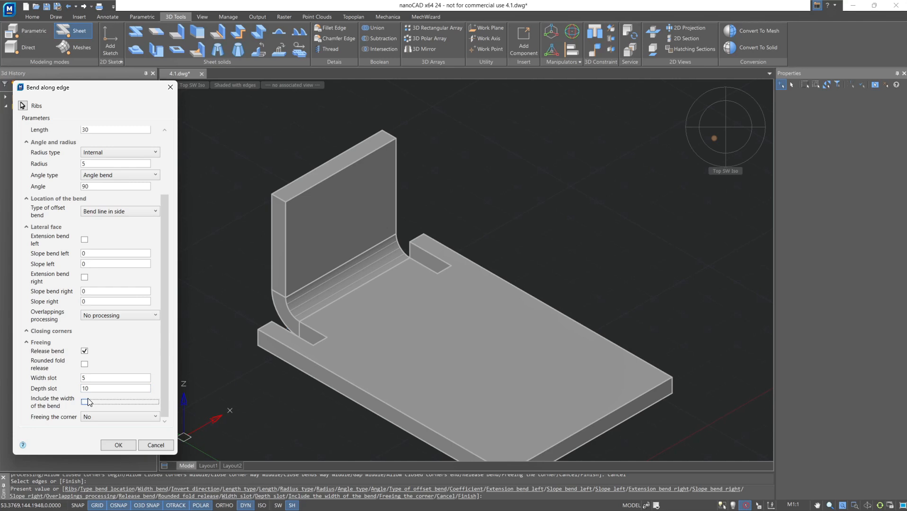
# - Round the release slots, include their width in the bend width and apply the edge bend
pyautogui.click(84, 364)
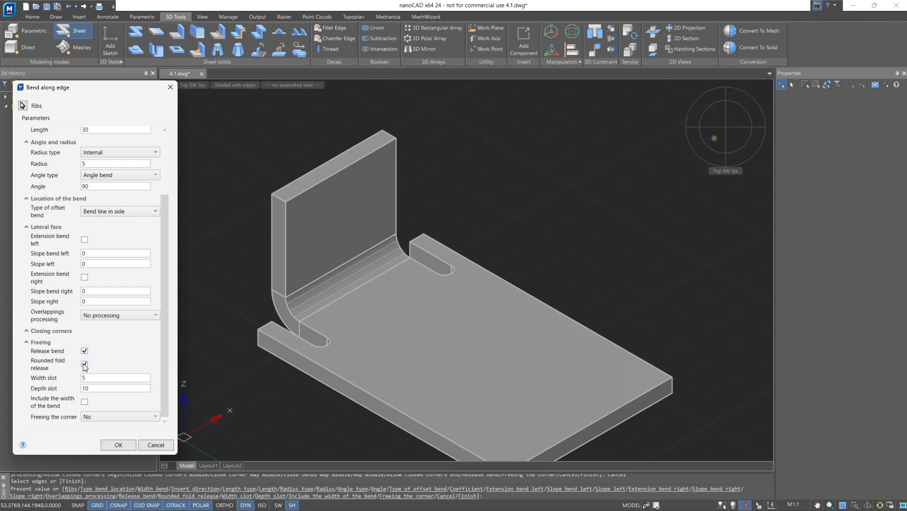
pyautogui.click(85, 404)
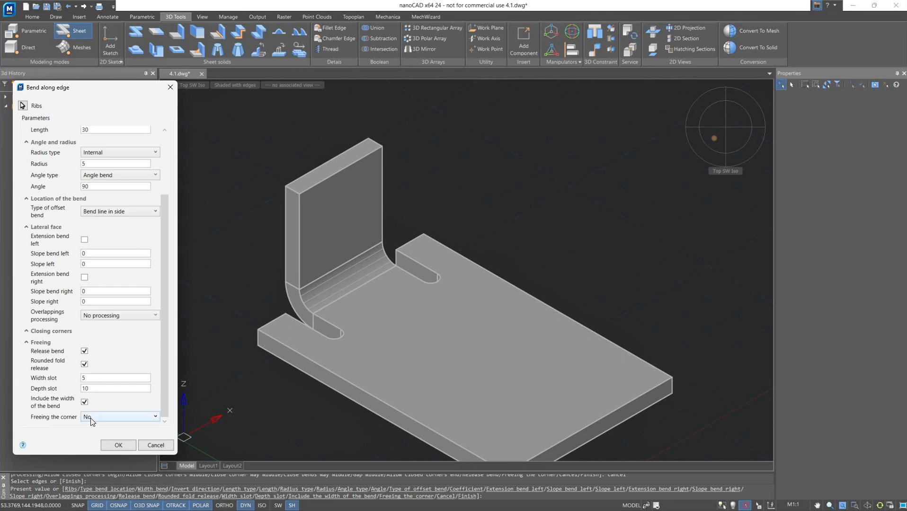
pyautogui.click(105, 445)
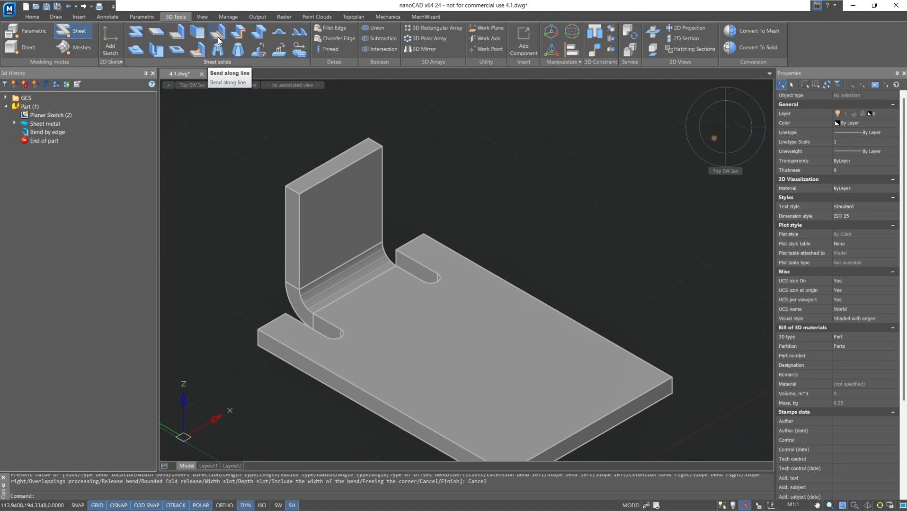
# - Sketch a slanted line on the sheet's top face, running past both long edges, and finish the sketch
pyautogui.click(112, 36)
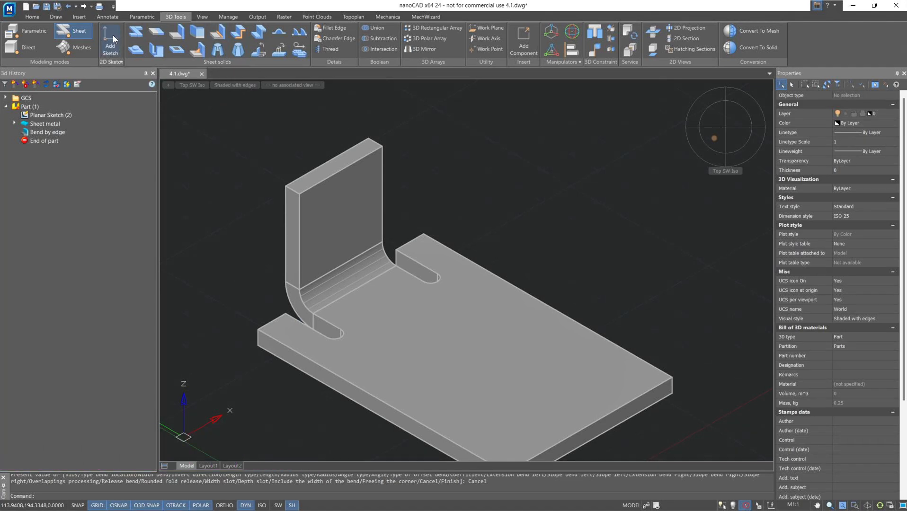
pyautogui.click(445, 370)
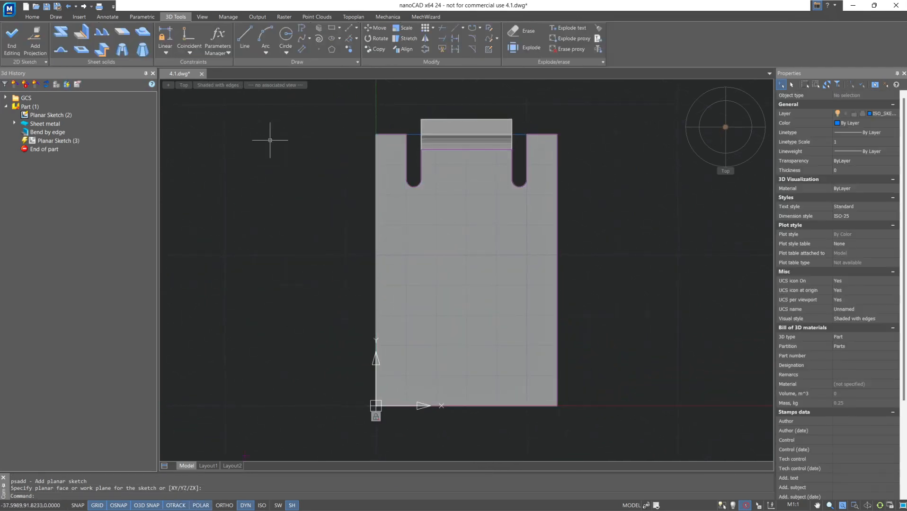
pyautogui.click(236, 42)
pyautogui.click(327, 279)
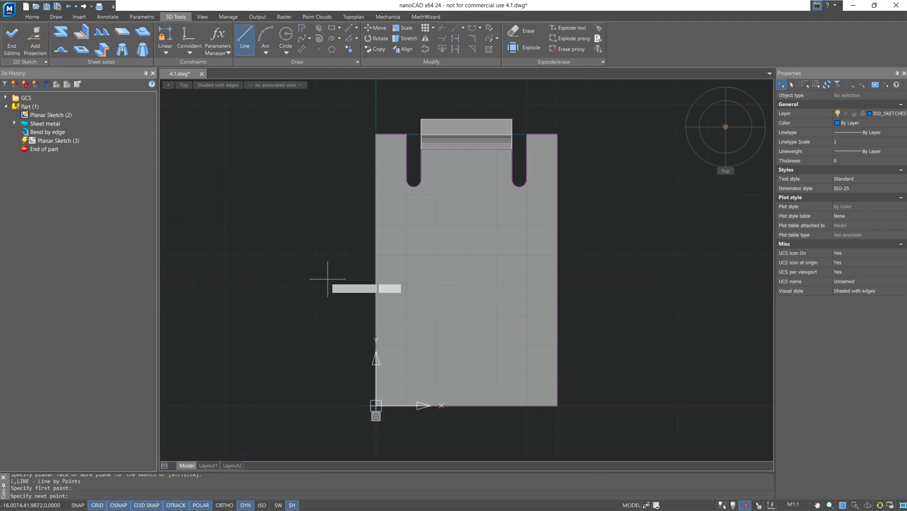
pyautogui.click(613, 356)
pyautogui.press('Escape')
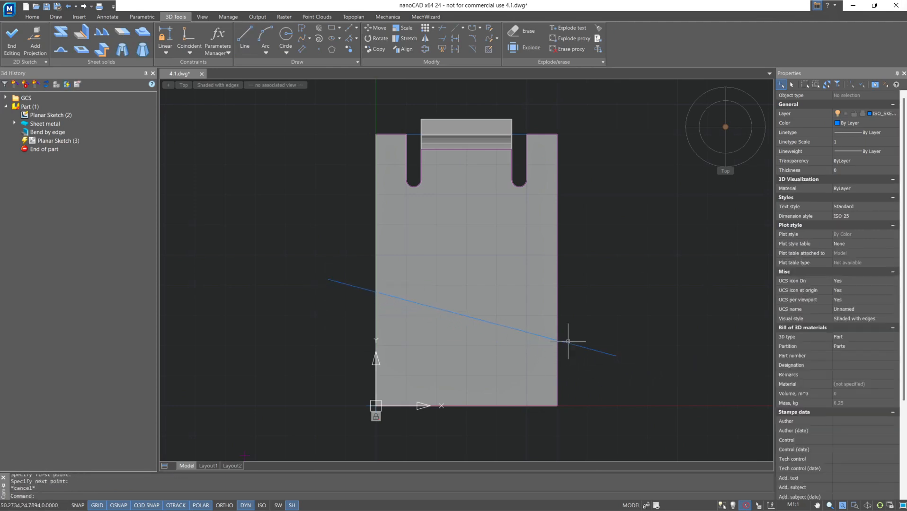
pyautogui.click(20, 47)
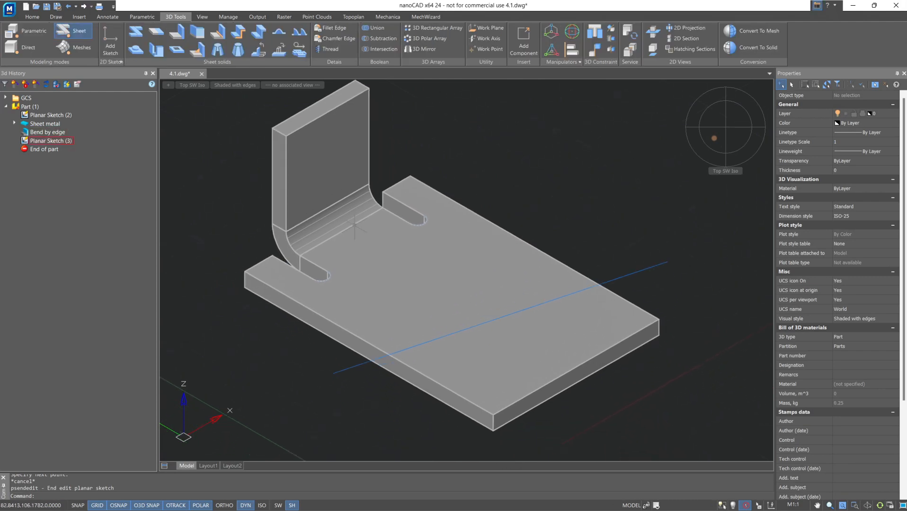
# - Start a Bend Along Line using the sheet's top face and the slanted sketch line as the fold line
pyautogui.click(217, 32)
pyautogui.click(417, 261)
pyautogui.click(655, 264)
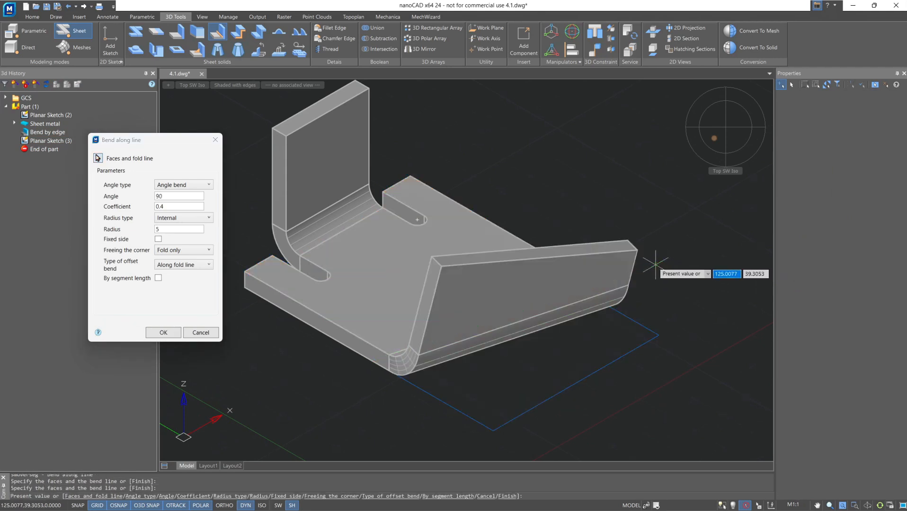
# - Try the Fixed side option of the line bend in the Top NE Iso view and turn it off again
pyautogui.click(737, 134)
pyautogui.click(738, 118)
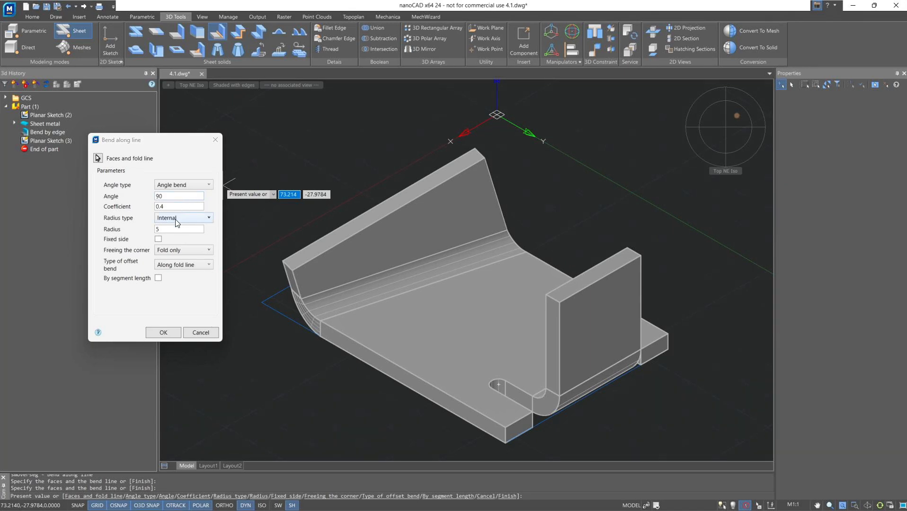
pyautogui.click(159, 240)
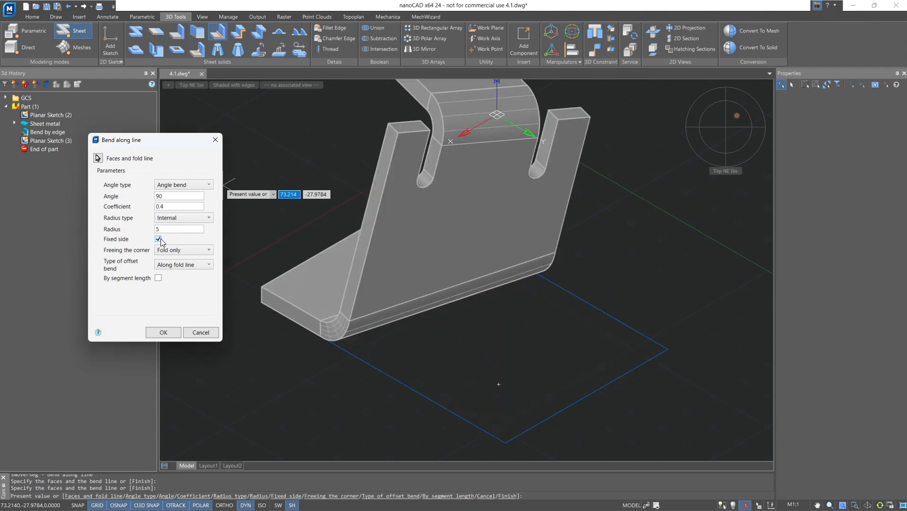
pyautogui.click(158, 240)
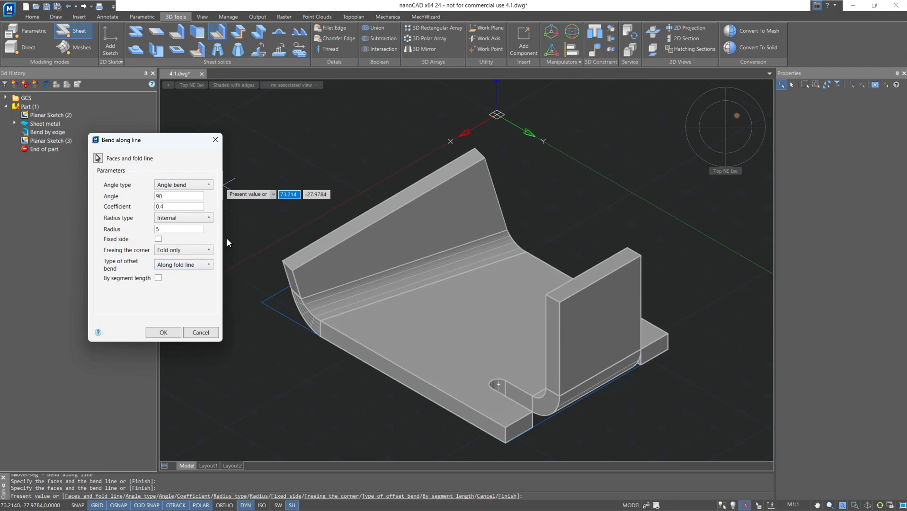
# - Cancel the line bend after checking it in the Right view, and delete the slanted line sketch from the sheet's top face
pyautogui.click(752, 129)
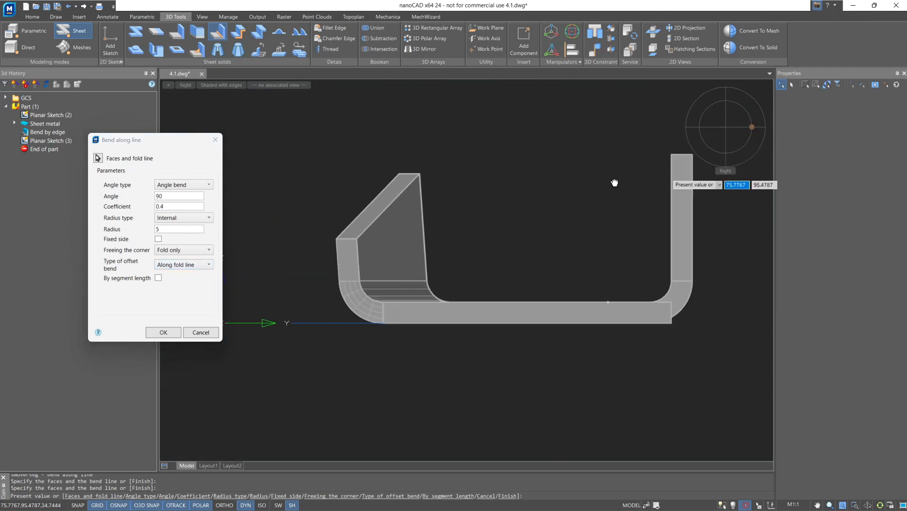
pyautogui.click(201, 333)
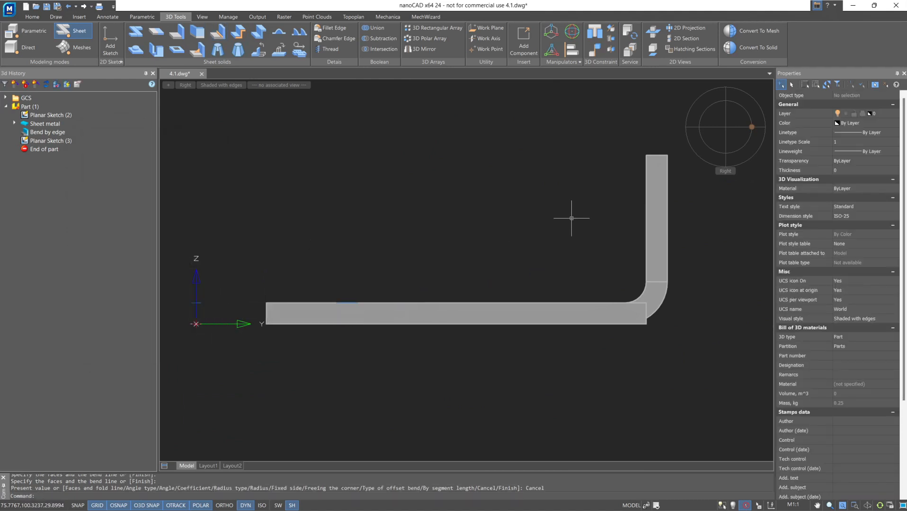
pyautogui.click(714, 138)
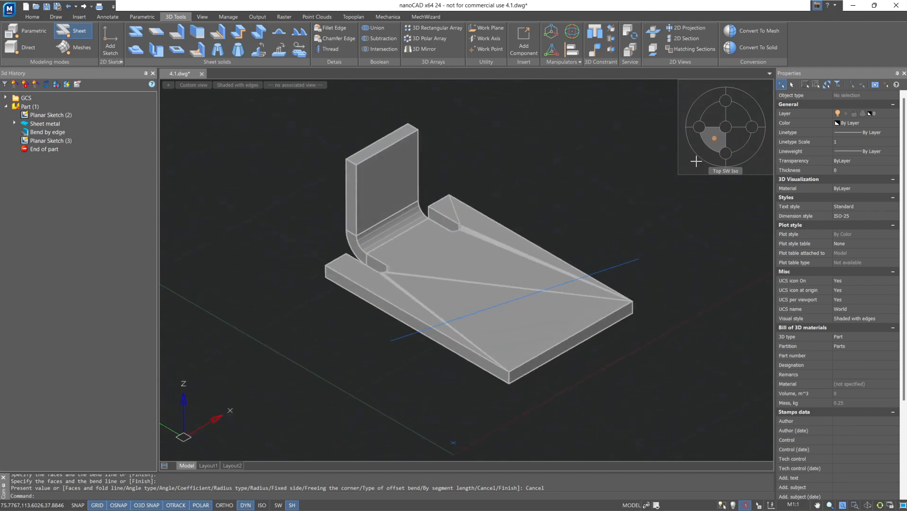
pyautogui.click(401, 339)
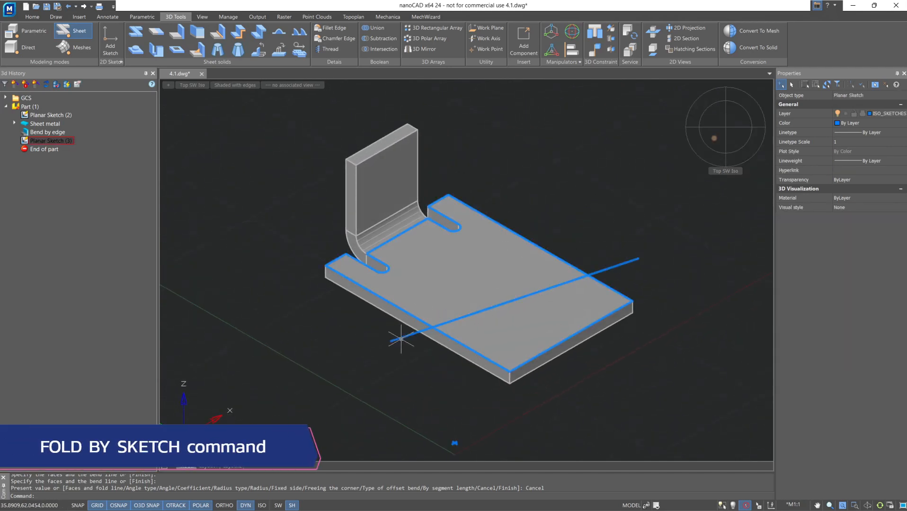
pyautogui.press('Delete')
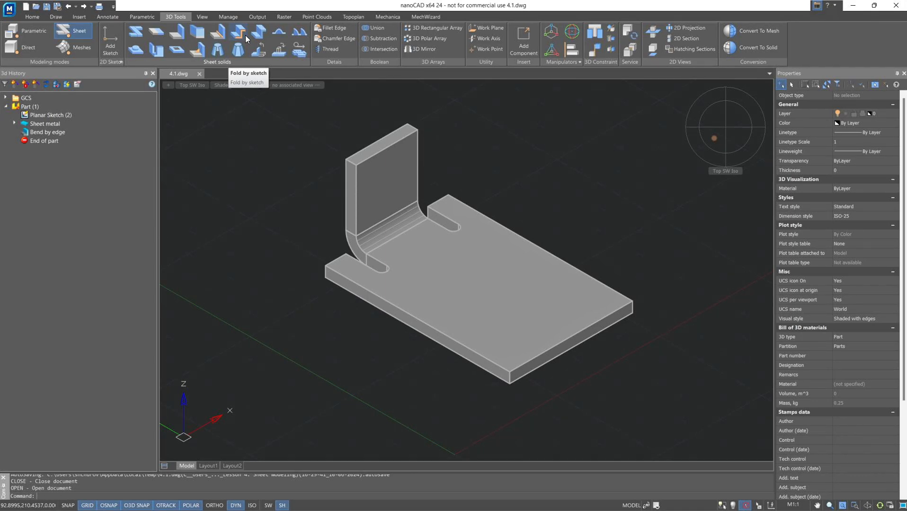
# - Sketch a profile on the sheet's long side face: a vertical line from the free end's upper corner and an outward slanted segment about 12.6 mm long at 39°
pyautogui.click(113, 36)
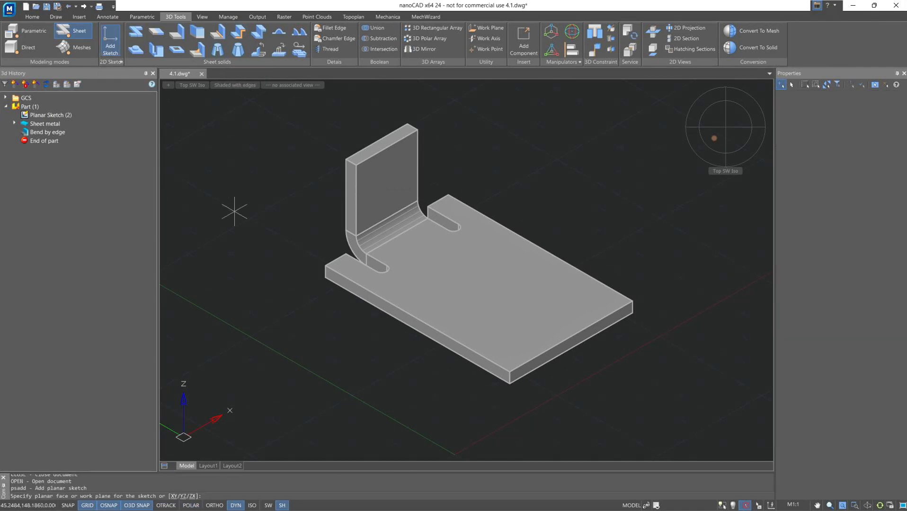
pyautogui.scroll(3, 324, 294)
pyautogui.click(338, 257)
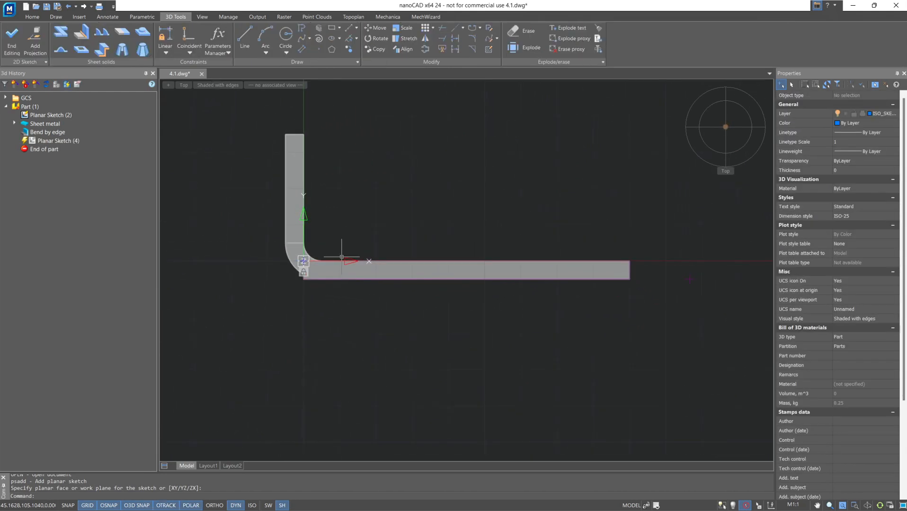
pyautogui.write('l')
pyautogui.press('Return')
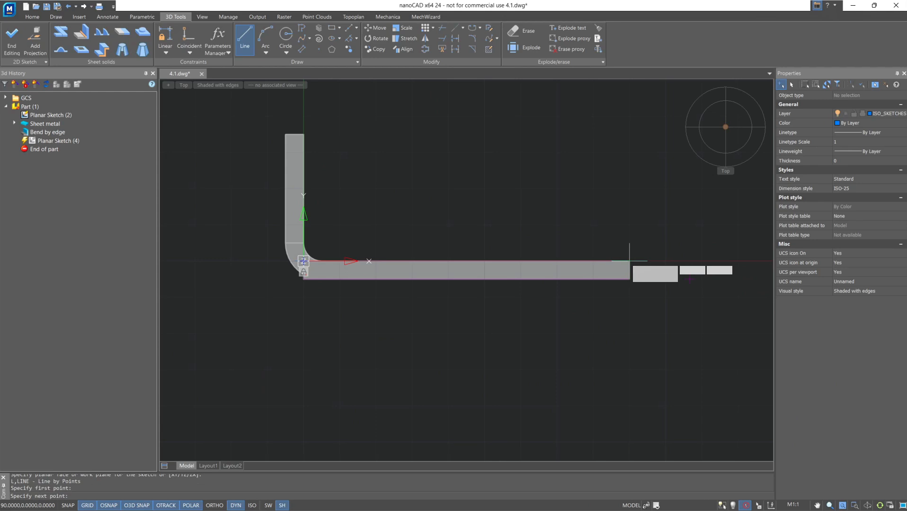
pyautogui.click(629, 180)
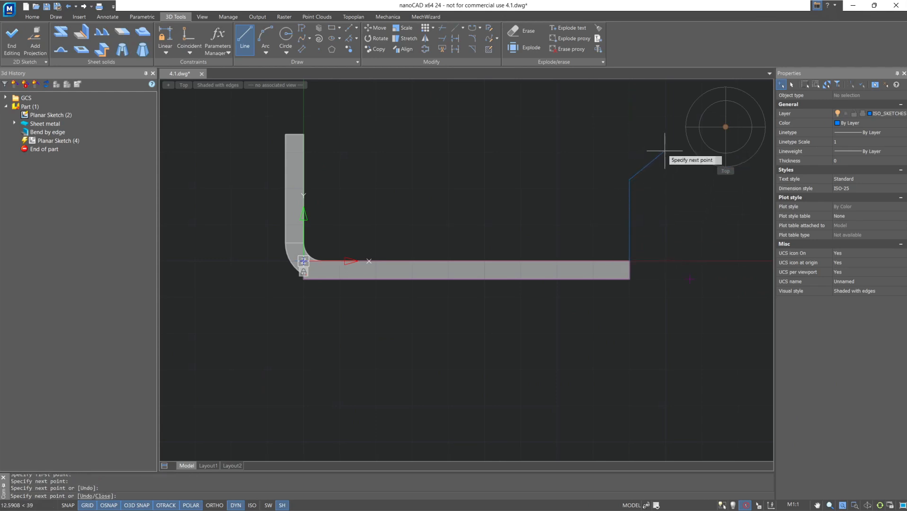
pyautogui.press('Escape')
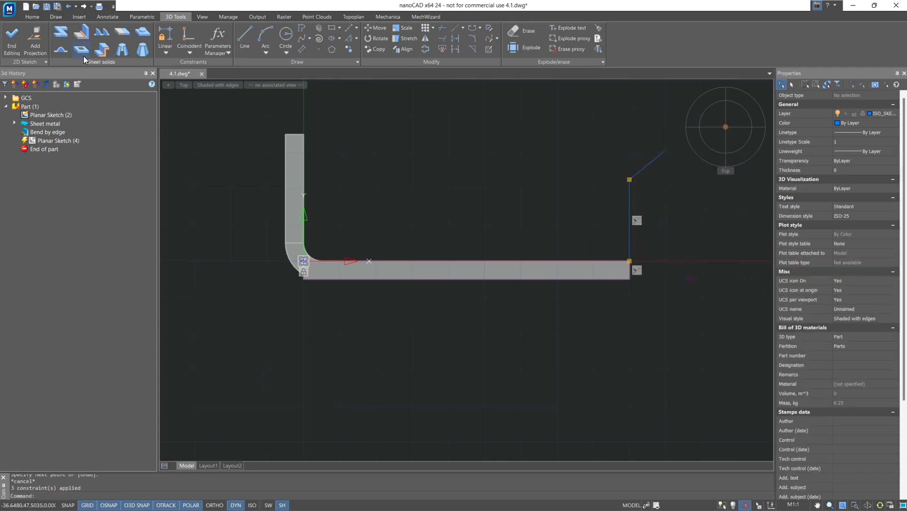
pyautogui.click(18, 41)
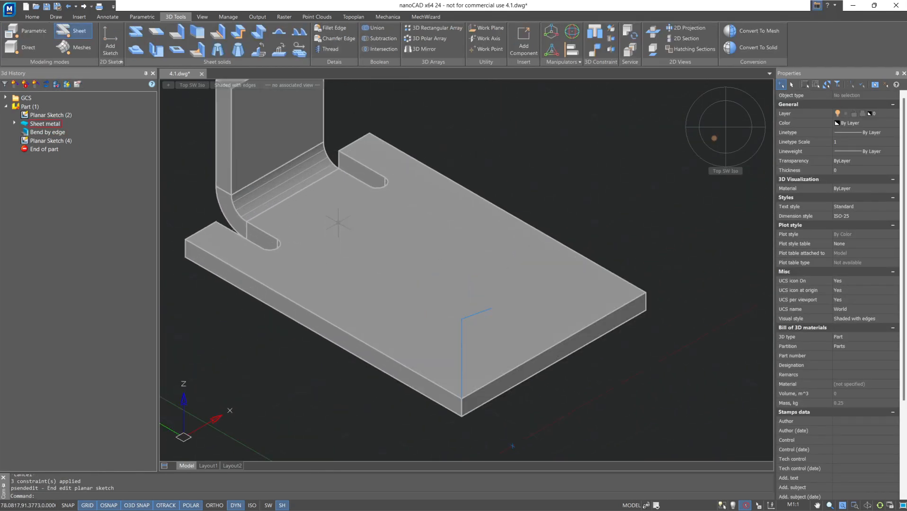
# - Start a Fold by Sketch with the profile along the sheet's short free edge, trying the adjacent long edge and removing it again
pyautogui.click(241, 36)
pyautogui.click(462, 341)
pyautogui.click(495, 380)
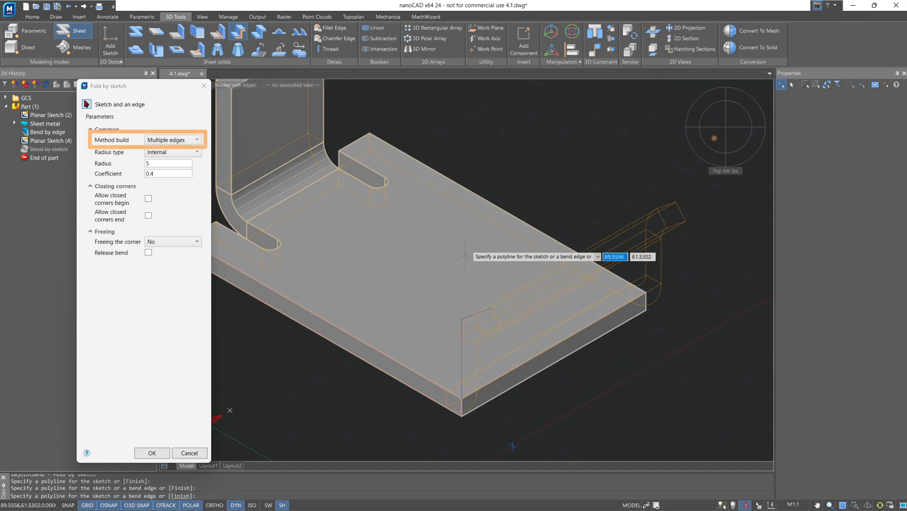
pyautogui.click(488, 201)
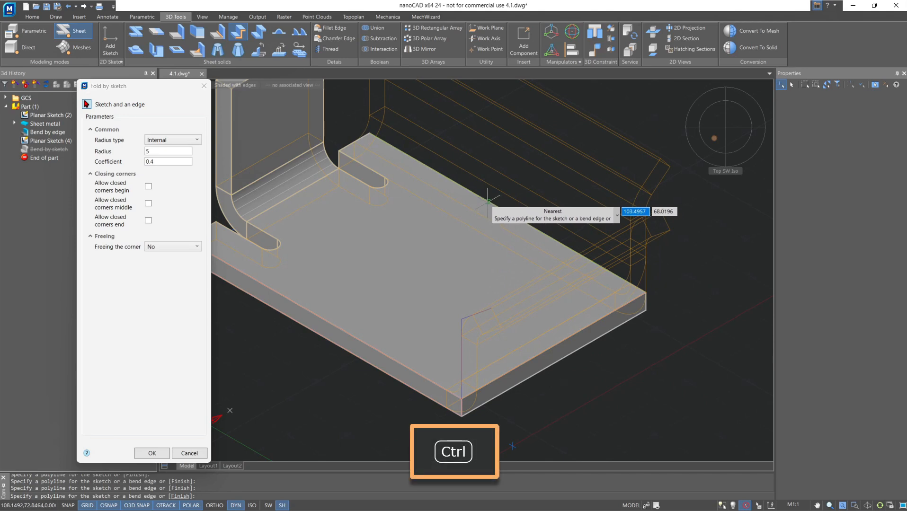
pyautogui.keyDown('ctrl'); pyautogui.click(488, 199); pyautogui.keyUp('ctrl')
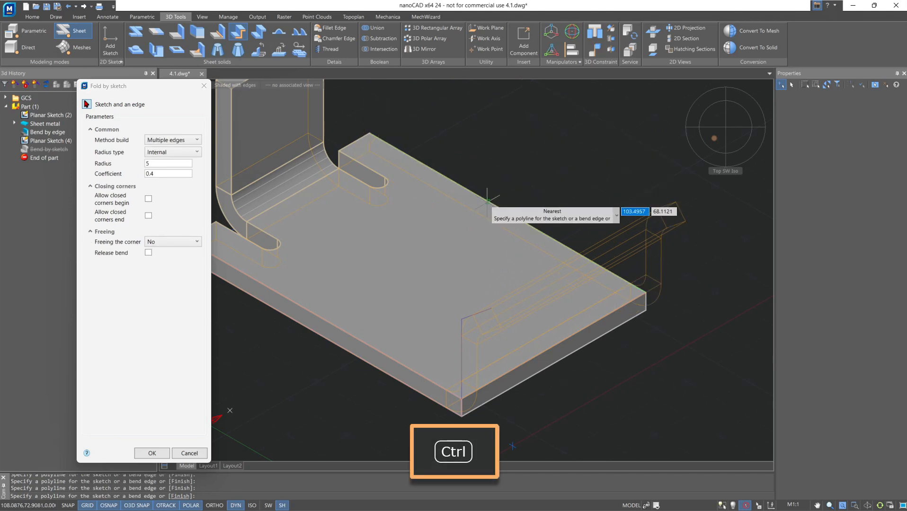
# - Try building the fold to a certain width in the opposite direction with an end distance of 15
pyautogui.click(182, 140)
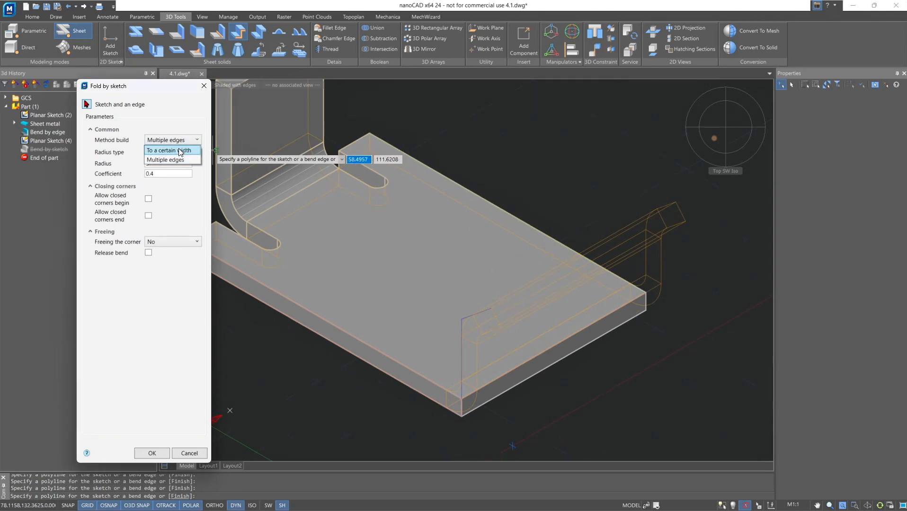
pyautogui.click(181, 151)
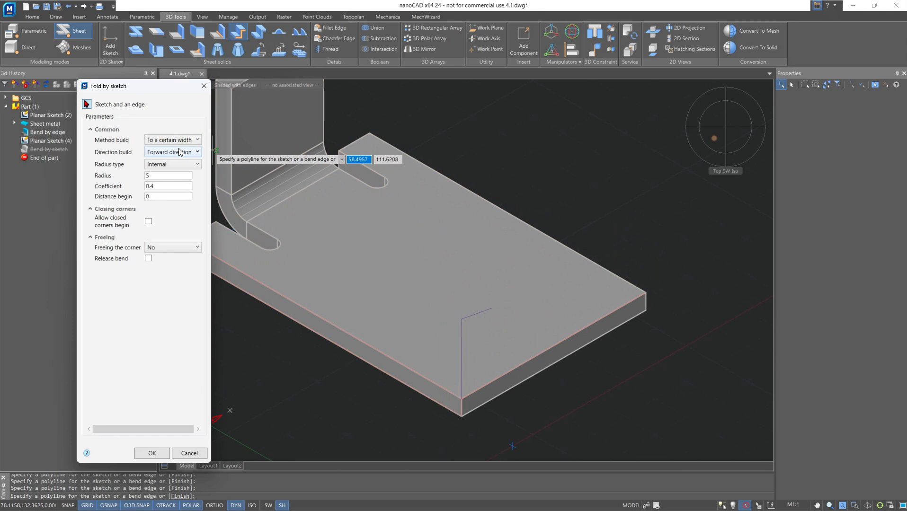
pyautogui.click(180, 151)
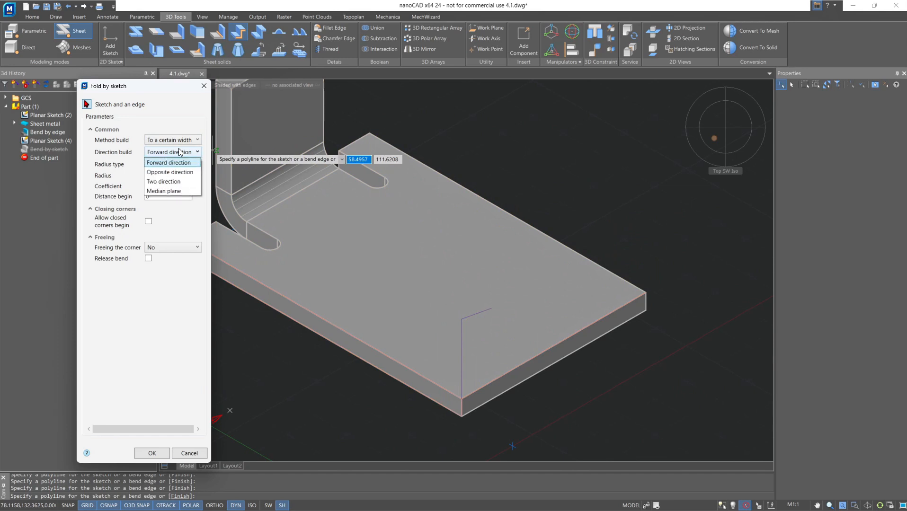
pyautogui.click(175, 172)
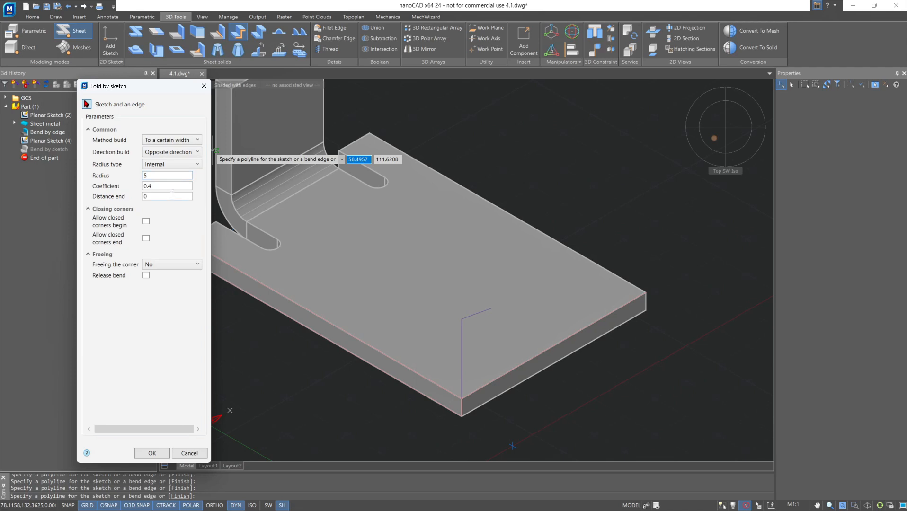
pyautogui.doubleClick(169, 196)
pyautogui.write('15')
pyautogui.press('Tab')
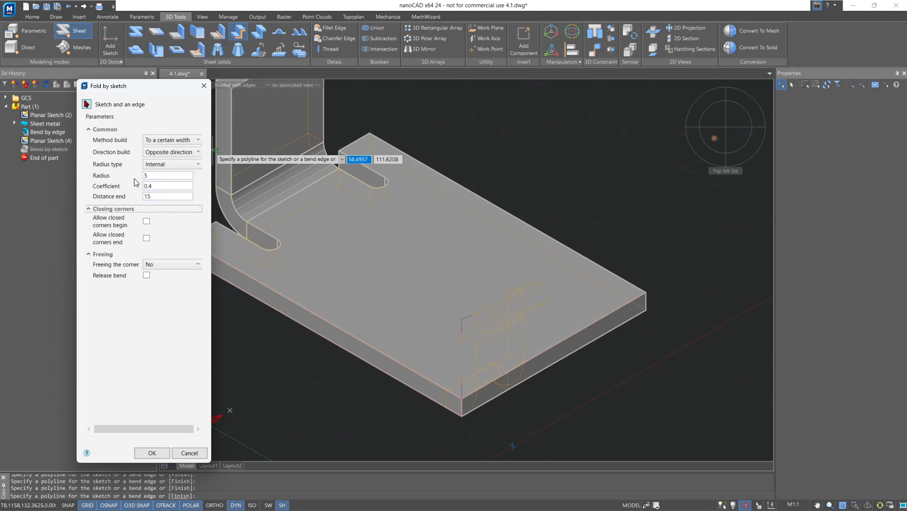
pyautogui.click(87, 104)
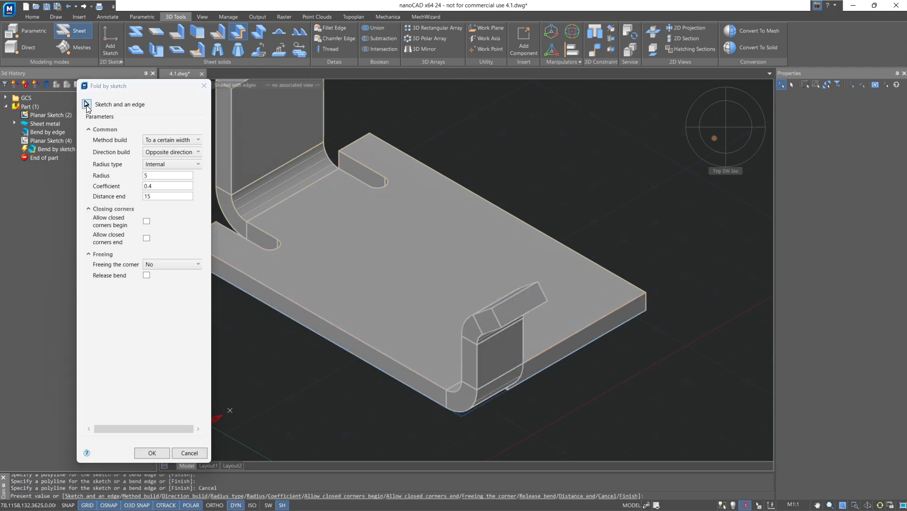
# - Set the fold's build method to Multiple edges and add the sheet's adjacent long edge
pyautogui.click(164, 140)
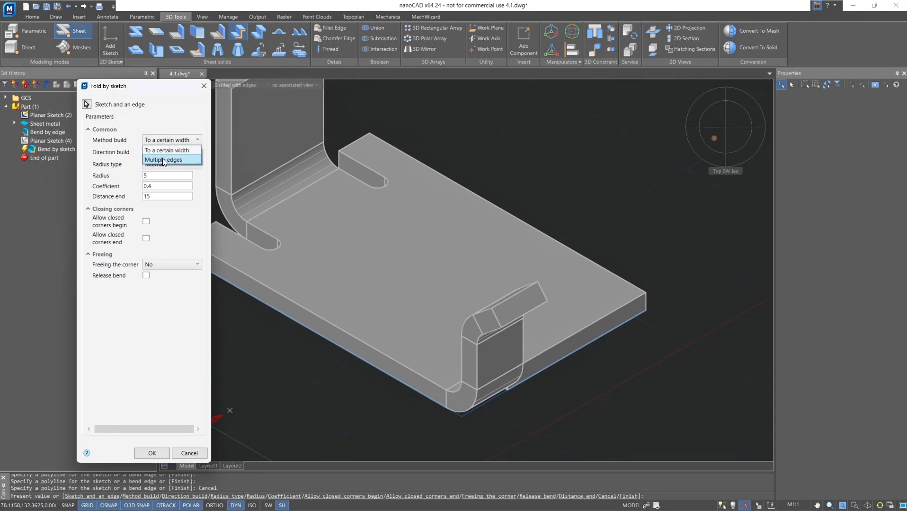
pyautogui.click(162, 159)
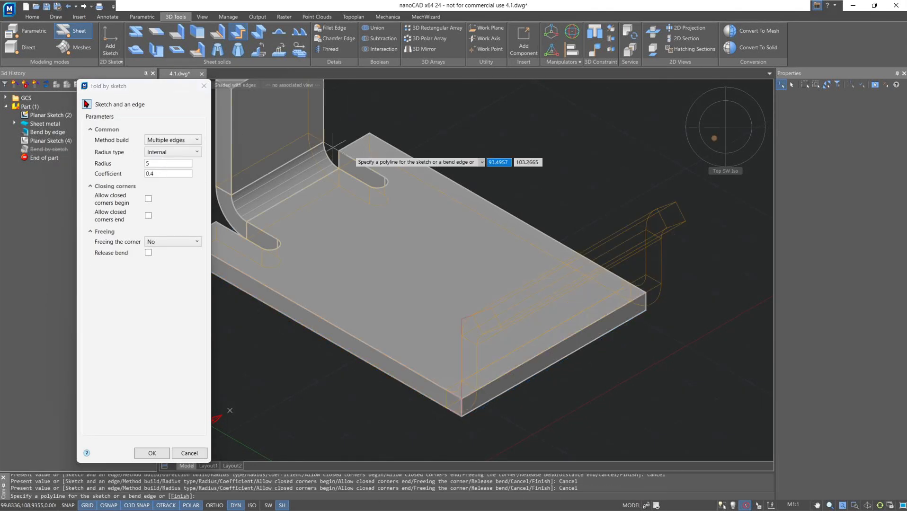
pyautogui.click(442, 175)
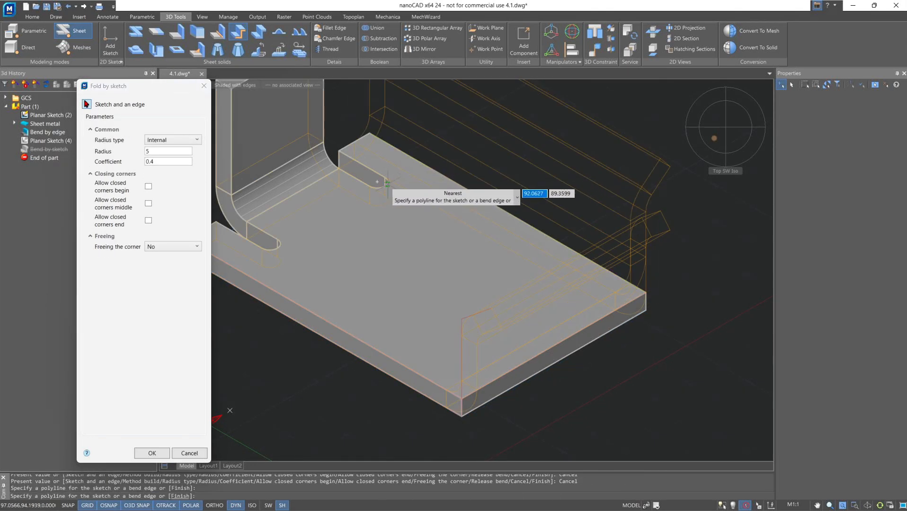
# - Allow closed middle corners with the Tight corner method and the seam along the edge for the bends, and apply the fold
pyautogui.click(713, 115)
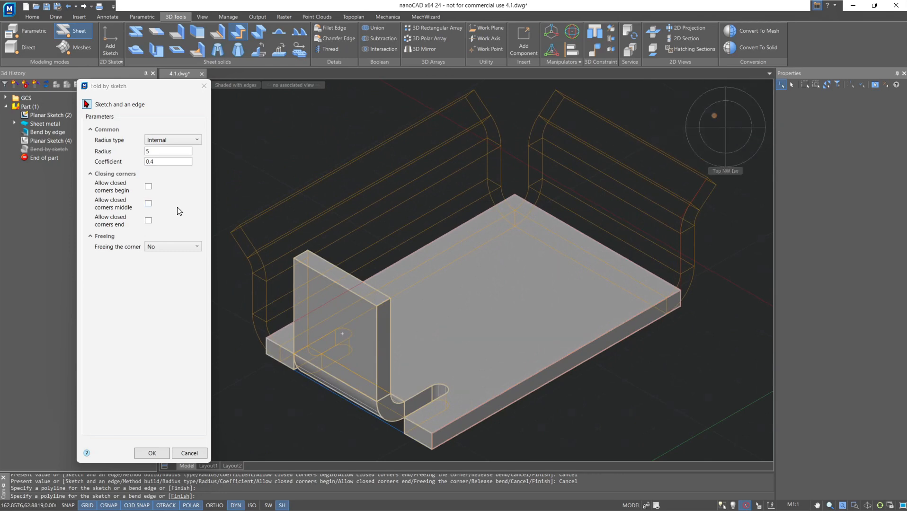
pyautogui.click(148, 204)
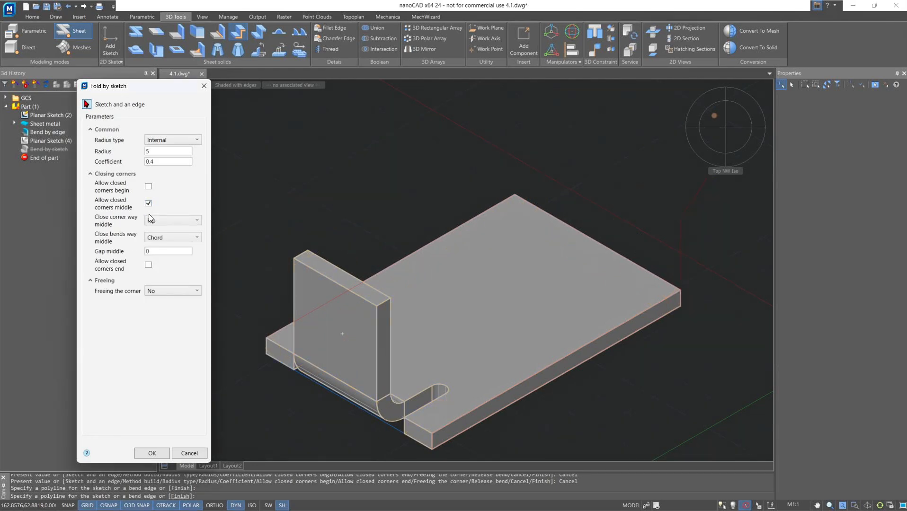
pyautogui.click(151, 218)
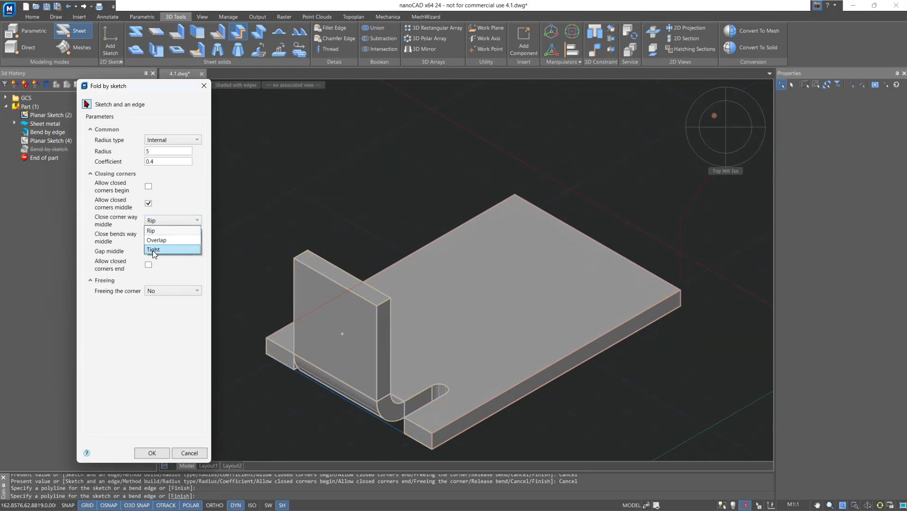
pyautogui.click(153, 249)
pyautogui.click(156, 237)
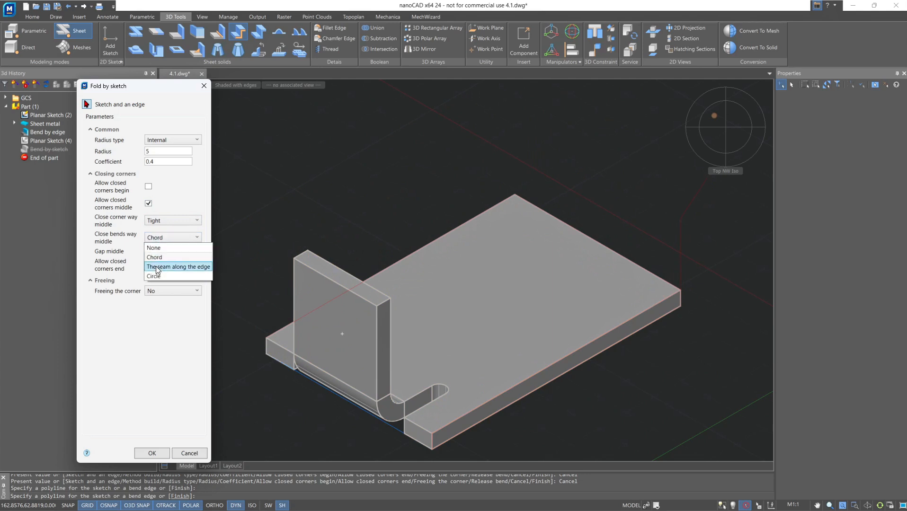
pyautogui.click(157, 265)
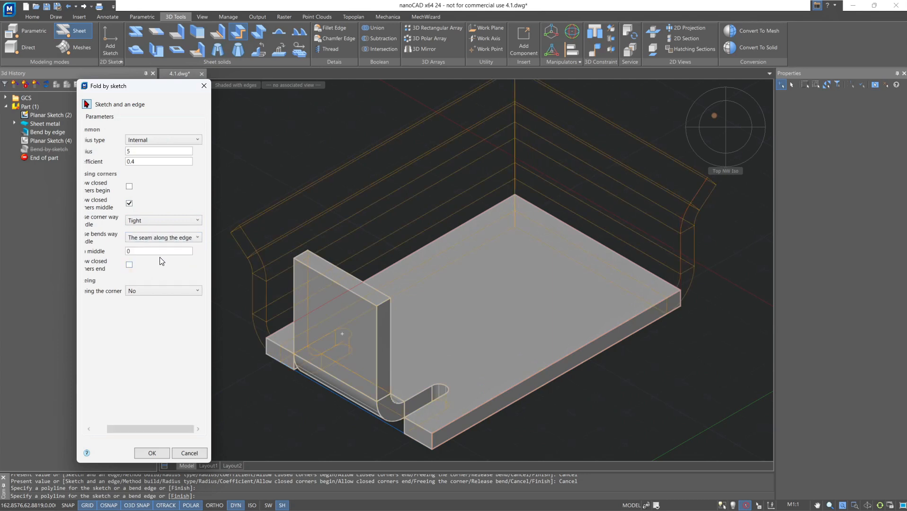
pyautogui.click(156, 453)
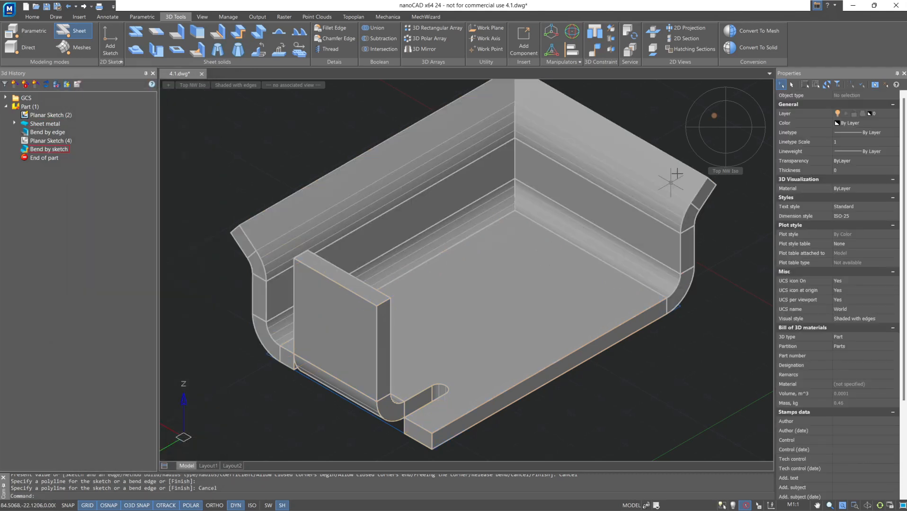
# - Inspect the closed corner from the Top SE Iso and Top NW Iso views and save the drawing
pyautogui.click(738, 133)
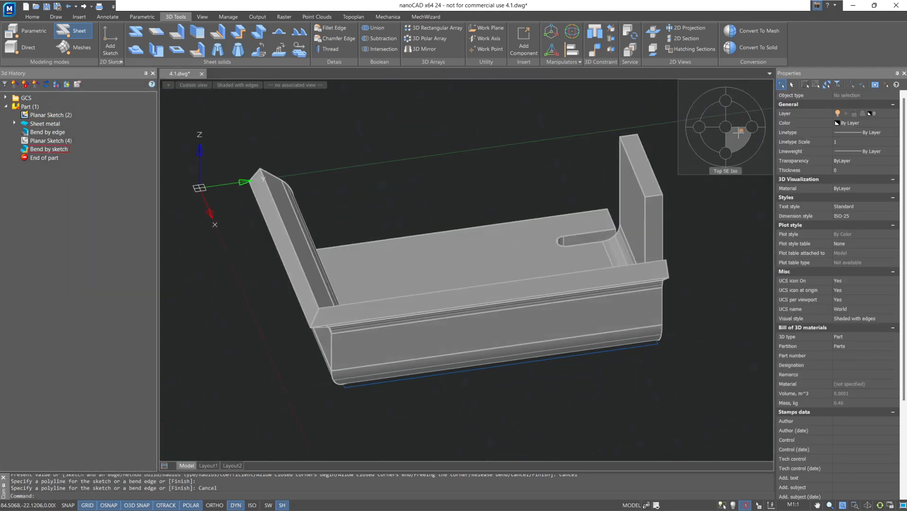
pyautogui.click(717, 113)
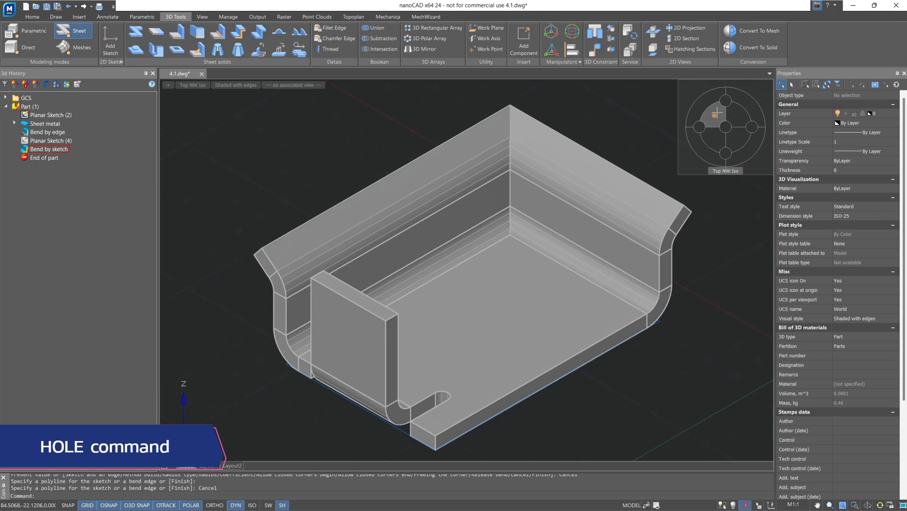
pyautogui.hotkey('ctrl', 's')
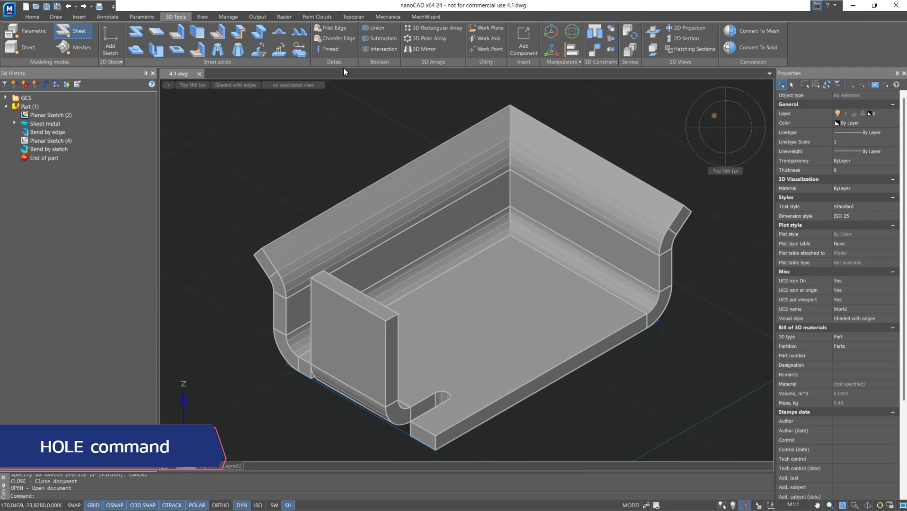
# - Start a planar sketch on the sheet's base face and draw a small circle near the corner where the two folds meet
pyautogui.click(174, 47)
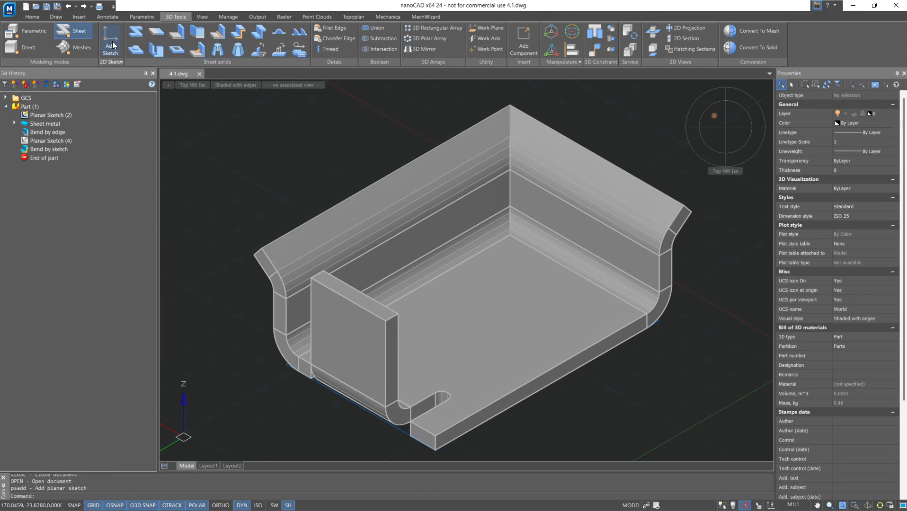
pyautogui.click(530, 308)
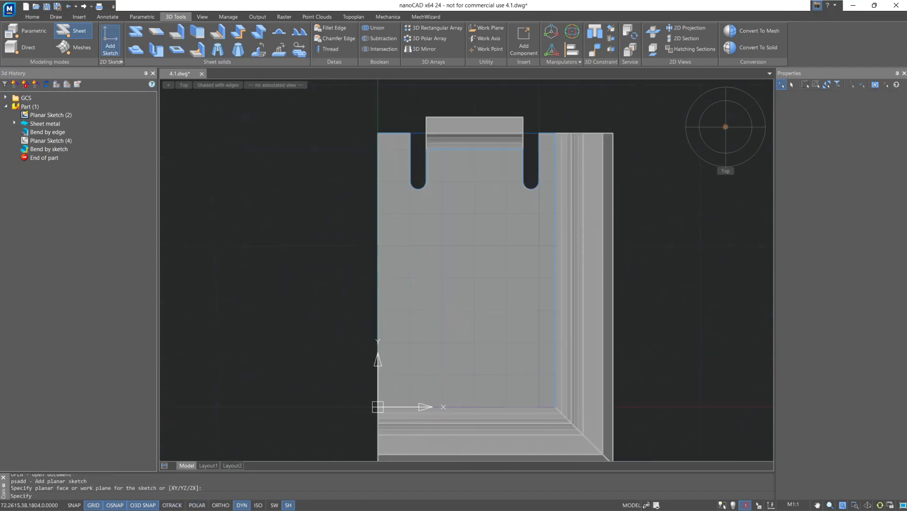
pyautogui.write('c')
pyautogui.press('Return')
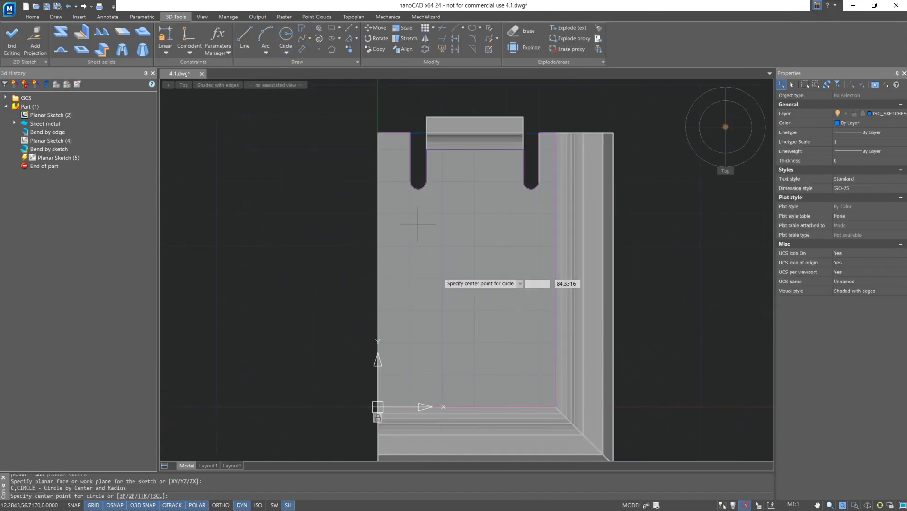
pyautogui.click(521, 382)
pyautogui.click(515, 367)
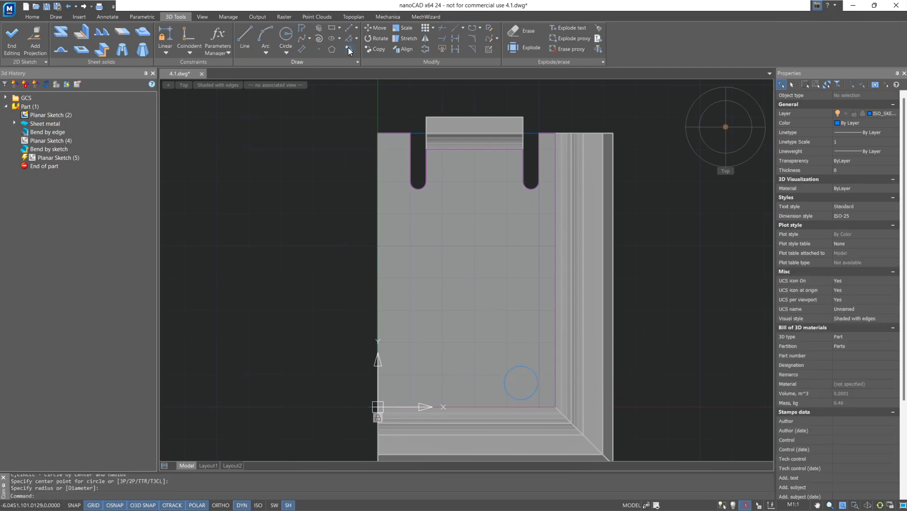
# - Sketch an upright rectangle on the base face, between the unfolded long edge and the middle, just below the nearby relief slot
pyautogui.click(332, 29)
pyautogui.click(398, 205)
pyautogui.click(448, 283)
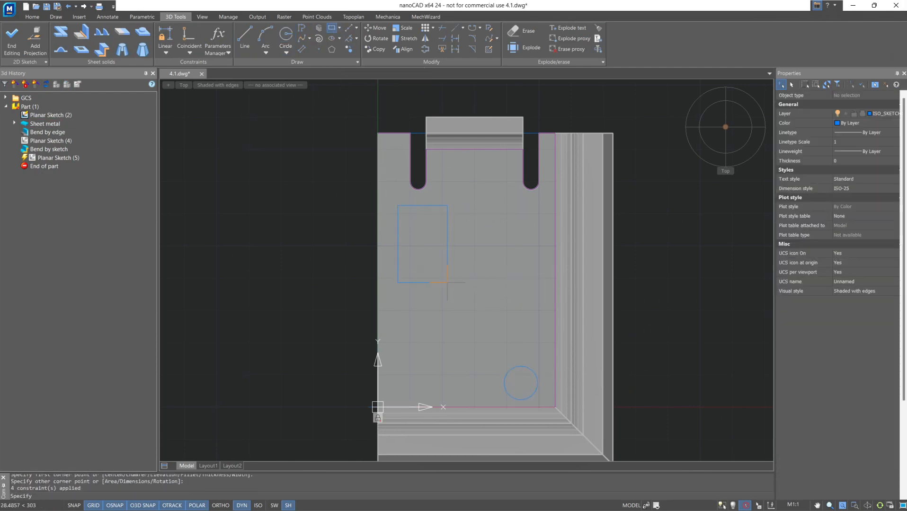
# - Draw a closed egg-shaped spline through five points beside the rectangle and finish the sketch
pyautogui.click(303, 40)
pyautogui.click(483, 323)
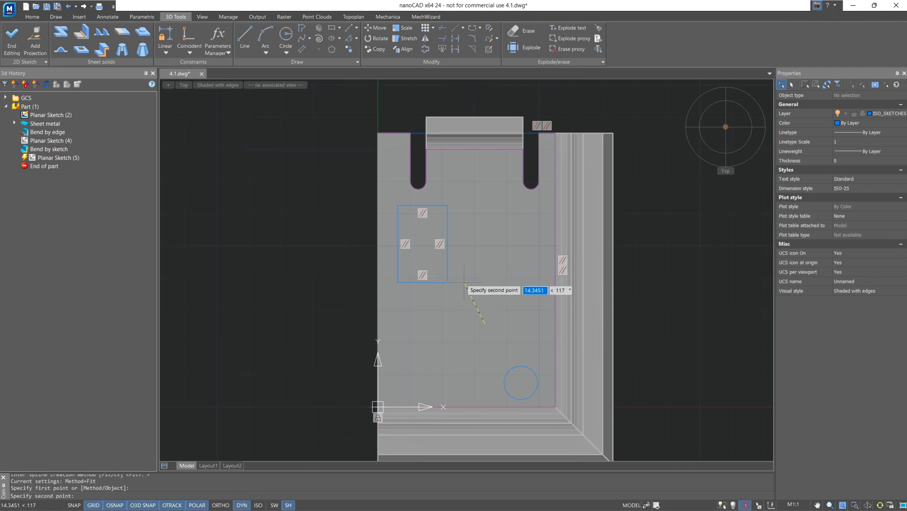
pyautogui.click(467, 280)
pyautogui.click(496, 223)
pyautogui.click(533, 274)
pyautogui.click(501, 323)
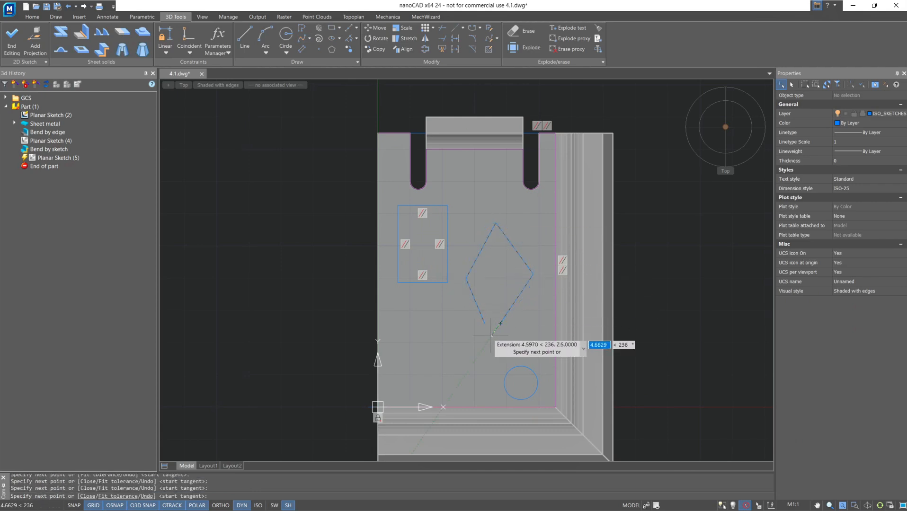
pyautogui.rightClick(474, 334)
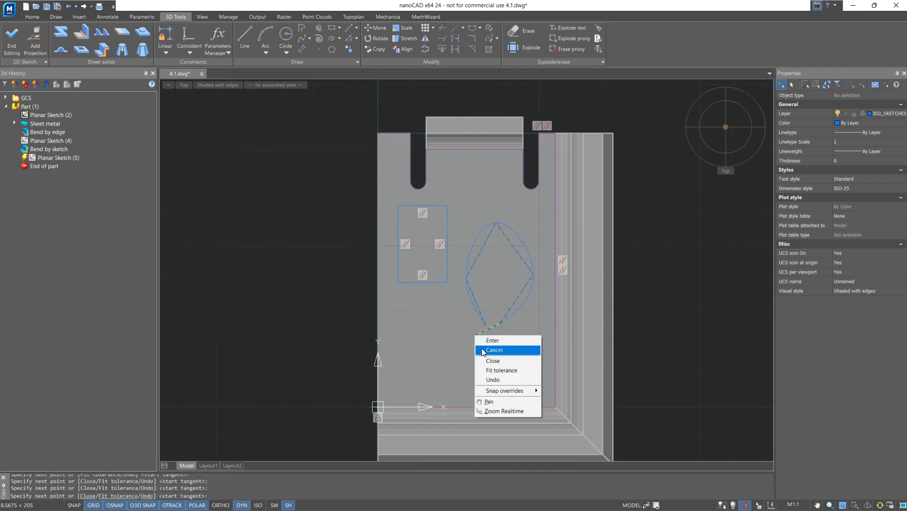
pyautogui.click(488, 363)
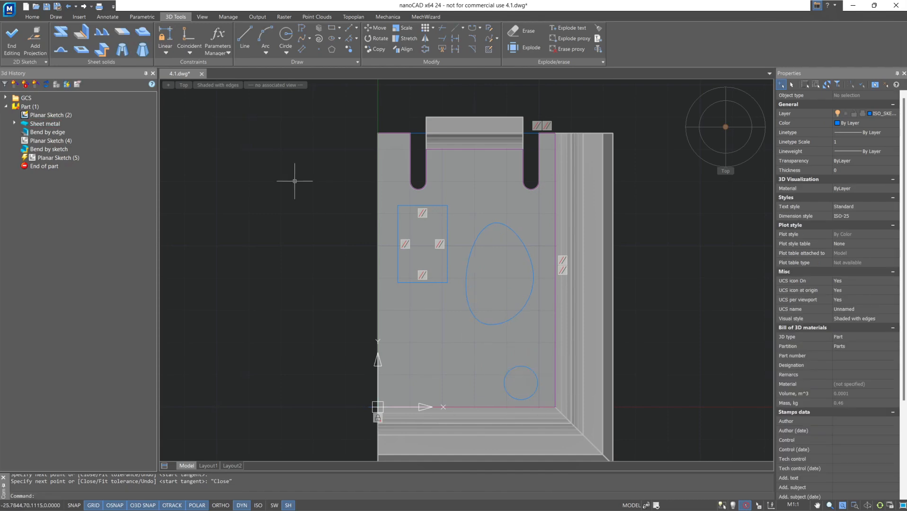
pyautogui.click(12, 43)
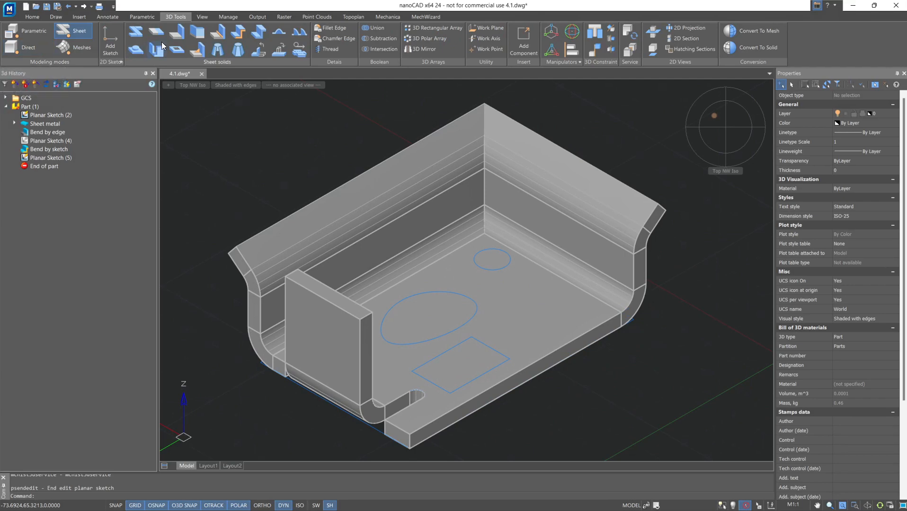
# - Cut a hole through the sheet from the circle profile with Cutting and In thickness enabled
pyautogui.click(175, 49)
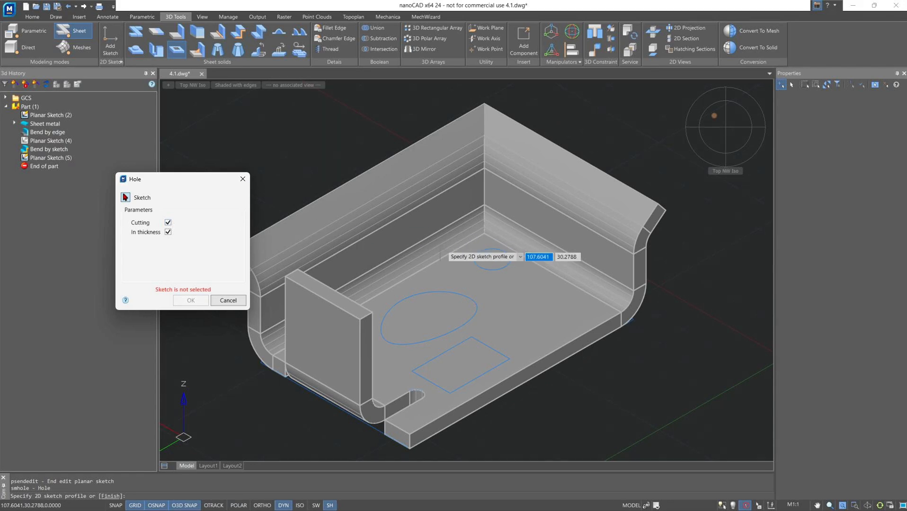
pyautogui.click(496, 263)
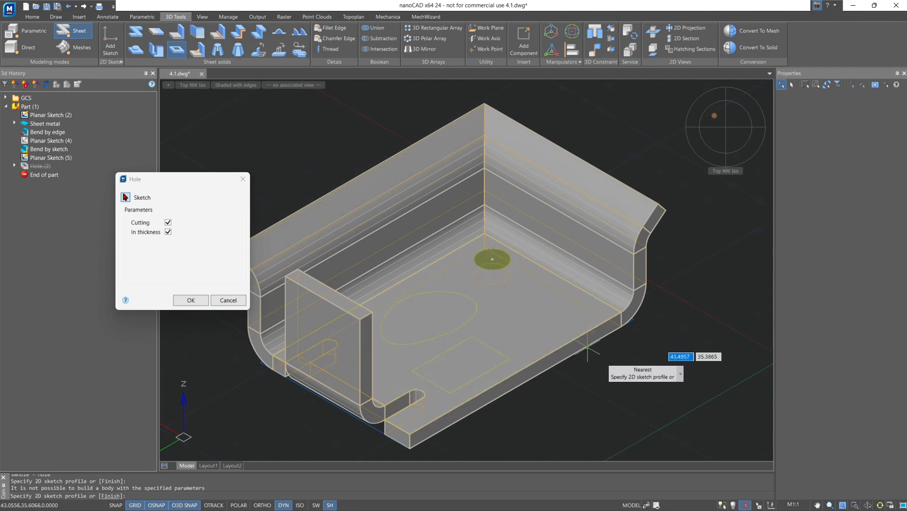
pyautogui.click(201, 303)
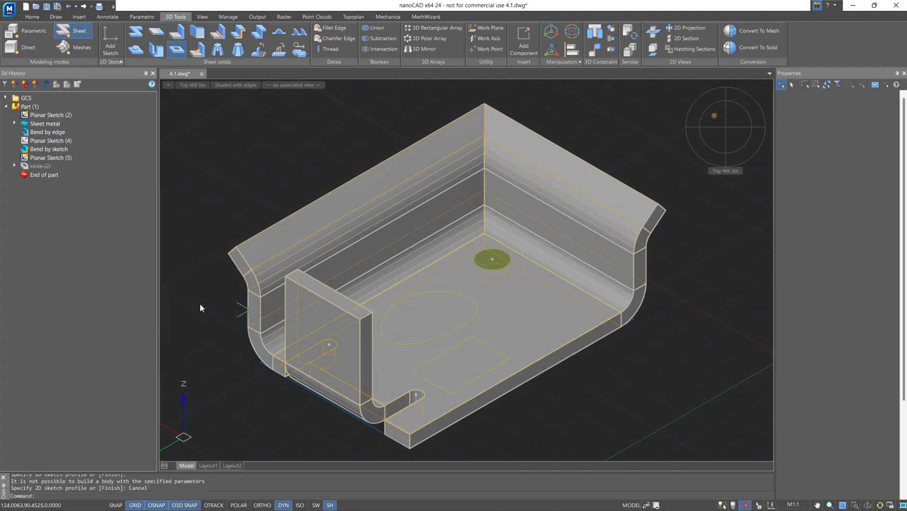
# - Try the hole with Cutting disabled, and undo the change
pyautogui.doubleClick(42, 167)
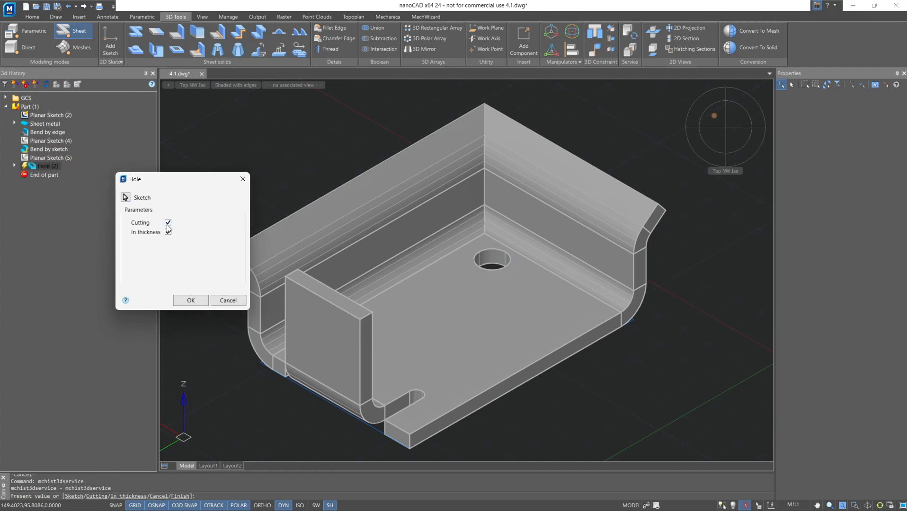
pyautogui.click(167, 223)
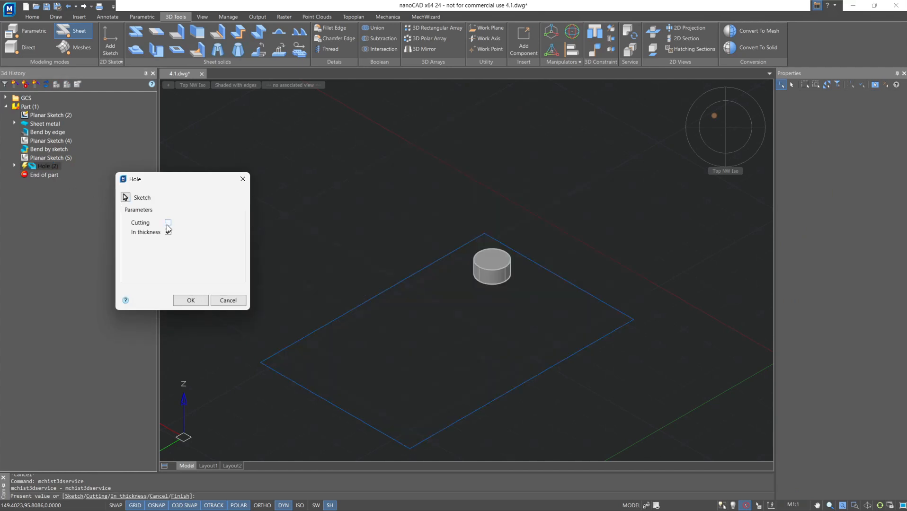
pyautogui.click(191, 301)
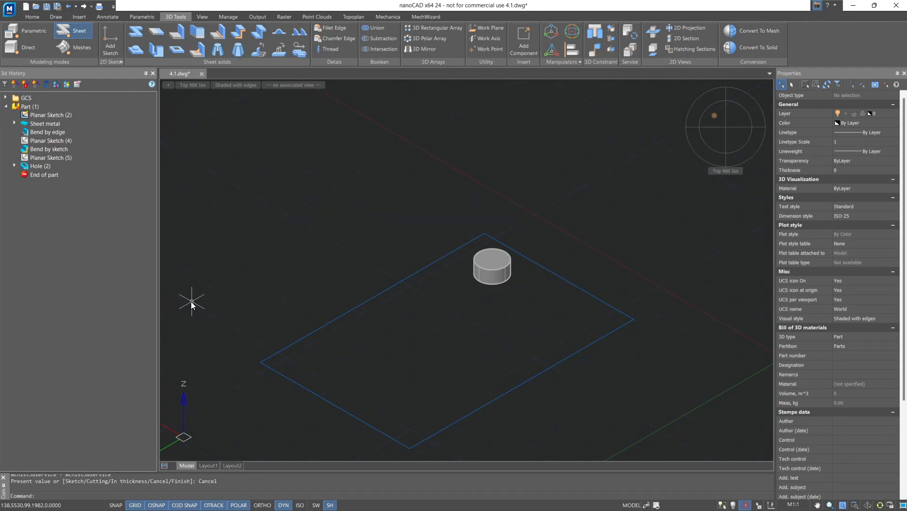
pyautogui.hotkey('ctrl', 'z')
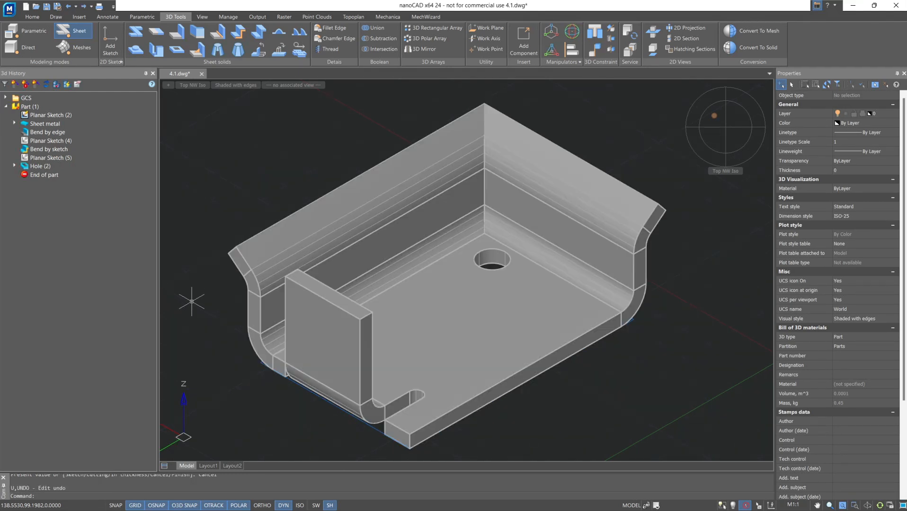
# - Reopen the hole's parameters and examine its direction and thickness options by turning In thickness off and back on
pyautogui.doubleClick(43, 167)
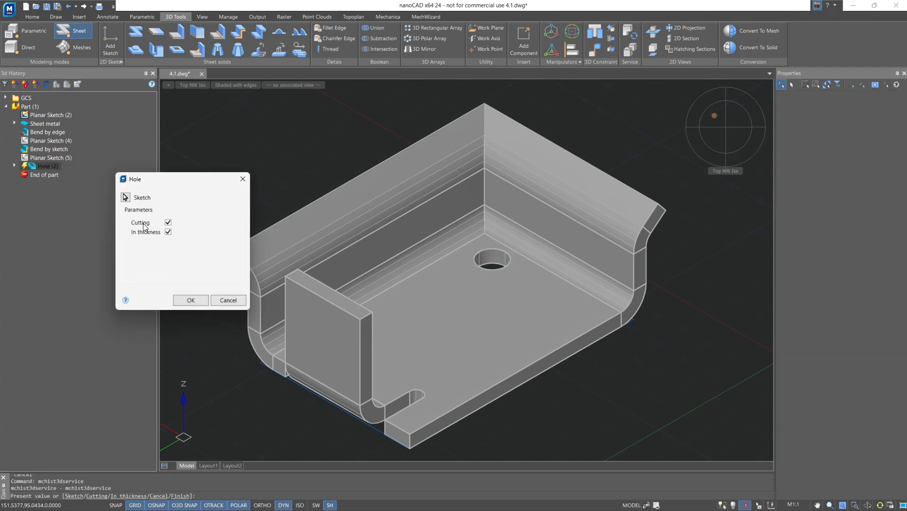
pyautogui.click(168, 232)
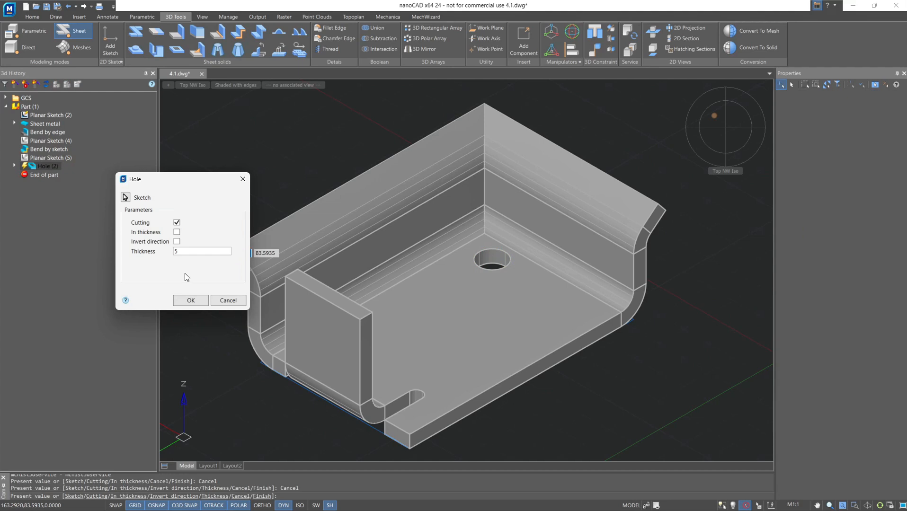
pyautogui.click(177, 232)
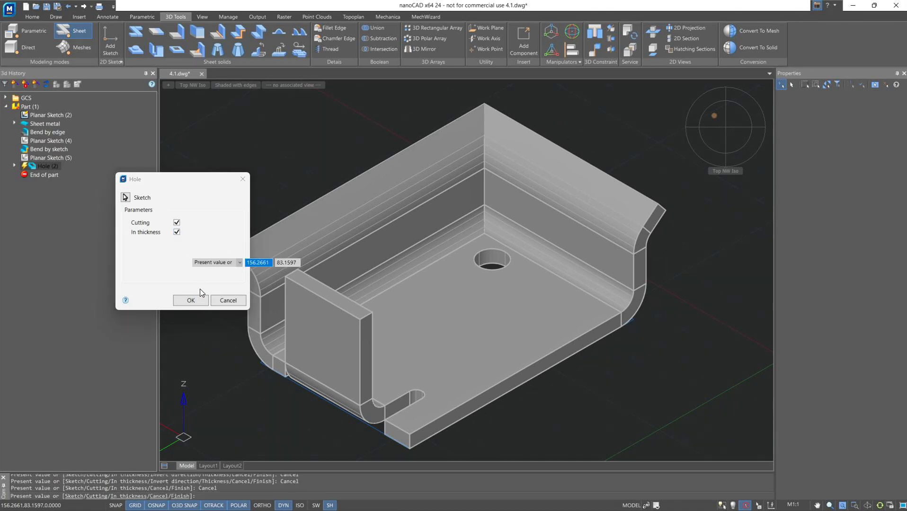
# - Add the closed spline and the rectangle to the hole's sketch profiles and apply the cut
pyautogui.click(125, 200)
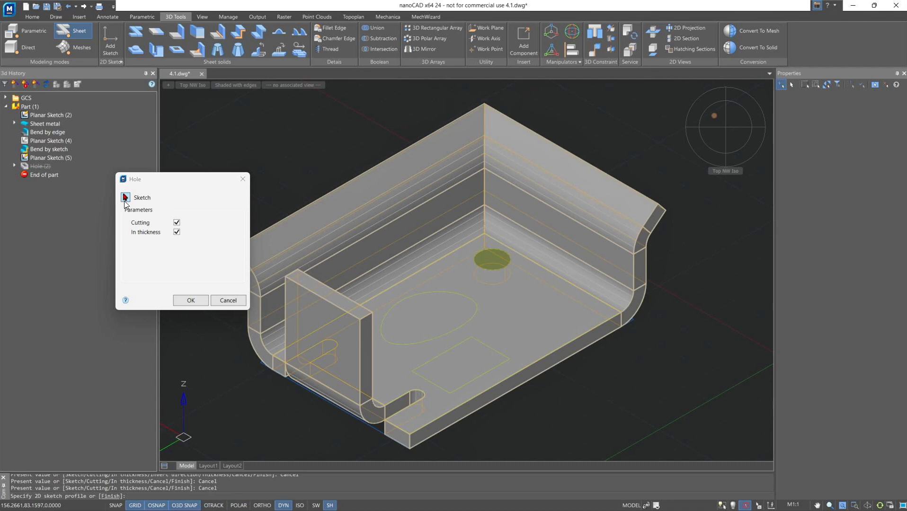
pyautogui.click(434, 326)
pyautogui.click(460, 370)
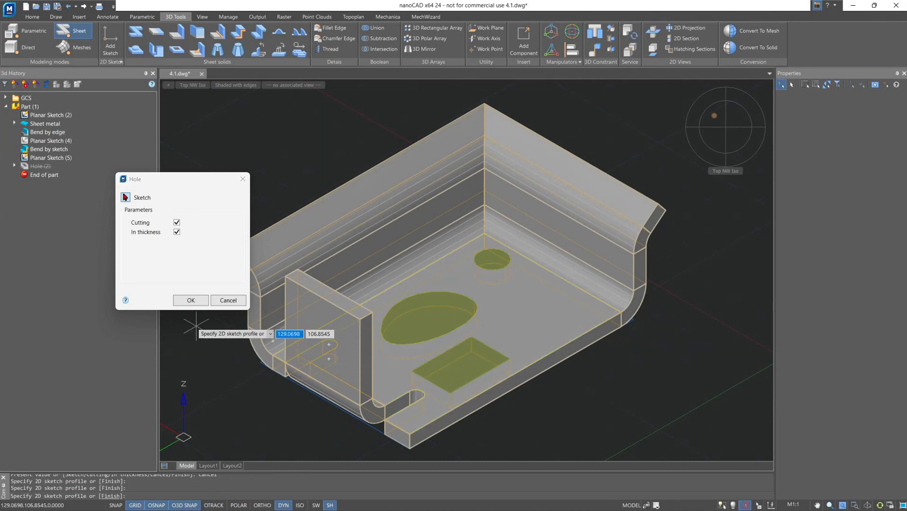
pyautogui.click(184, 299)
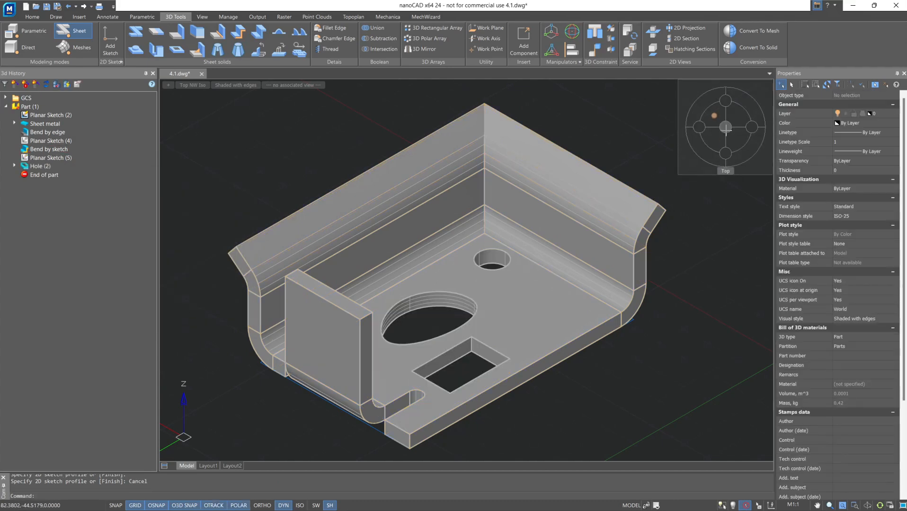
# - Inspect the three cutouts from the Top, Top SW Iso, Left Top and Top NW Iso views
pyautogui.click(725, 127)
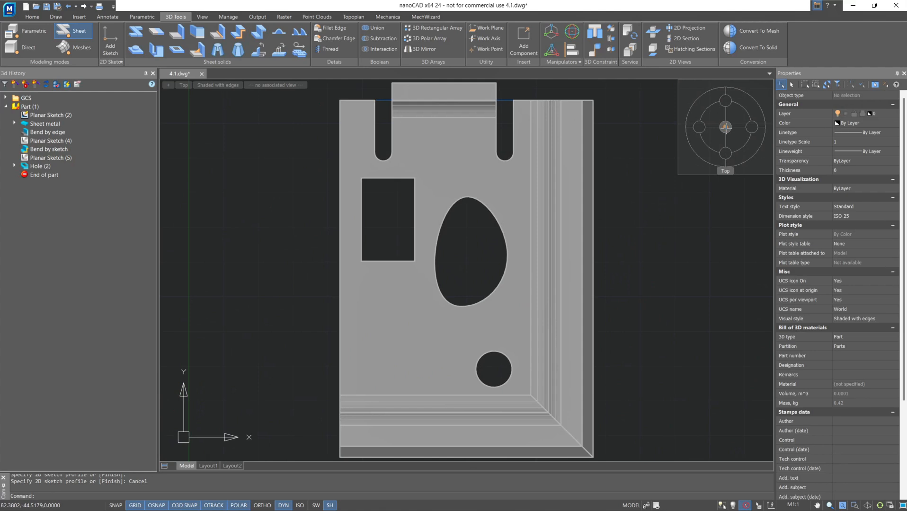
pyautogui.click(717, 143)
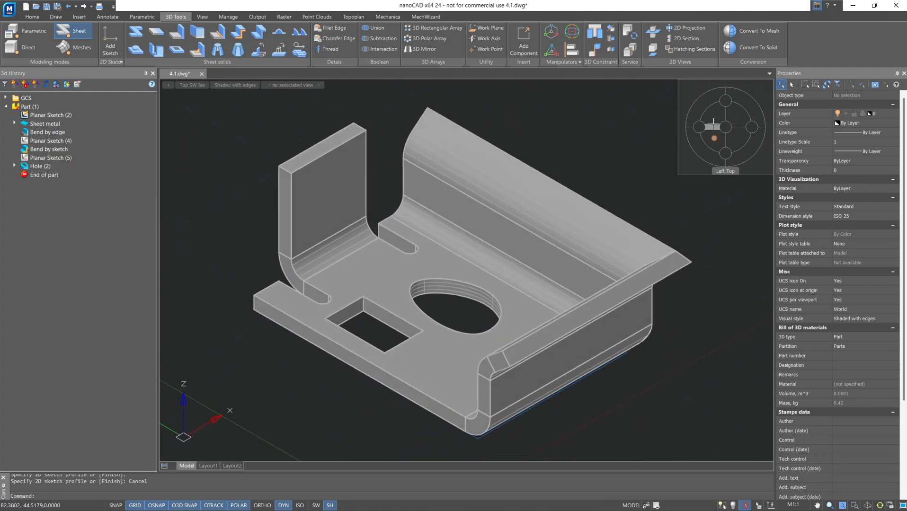
pyautogui.click(713, 126)
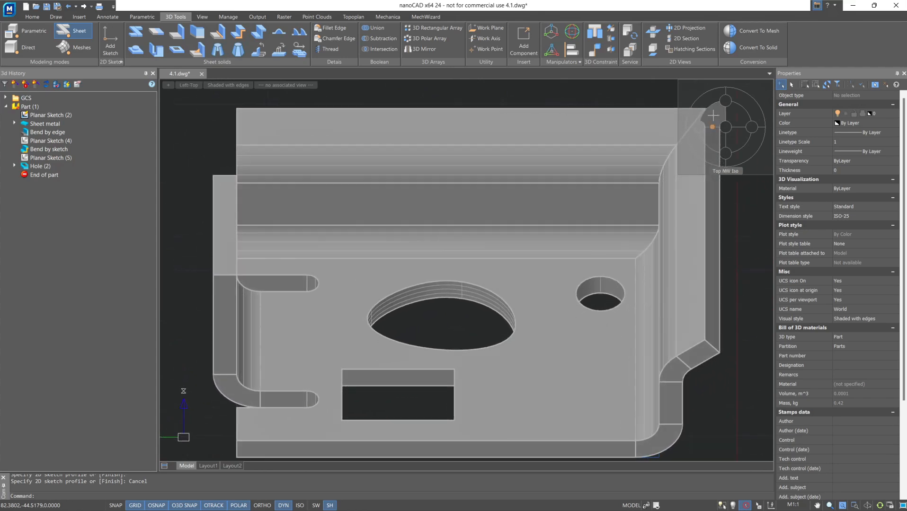
pyautogui.click(713, 115)
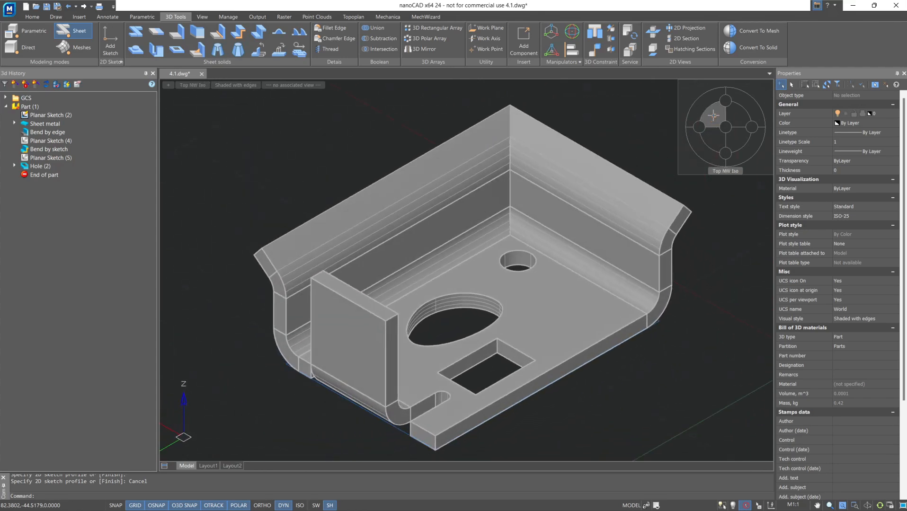